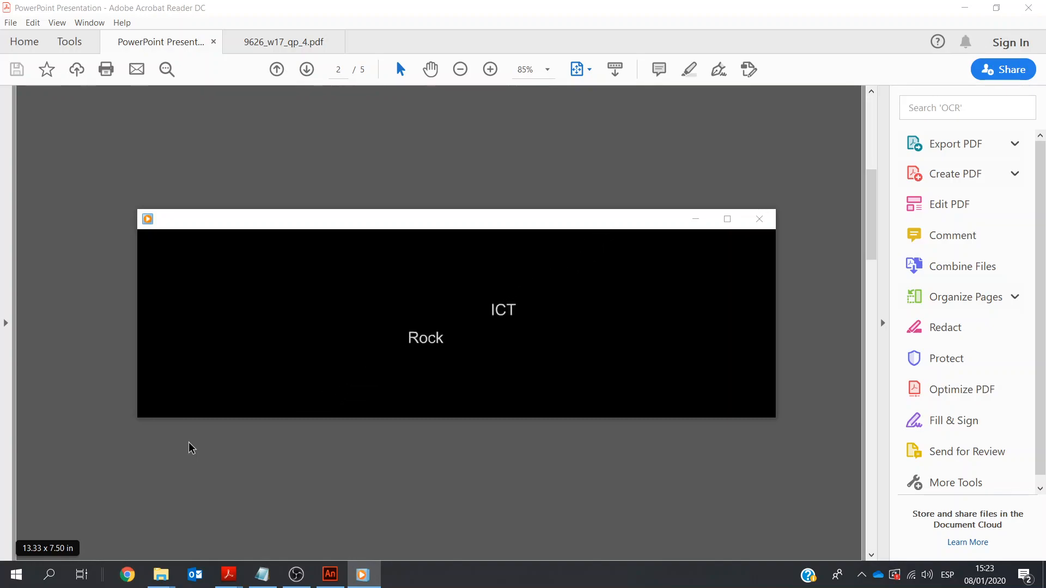
Close the sample animation, then examine the skills list, the Notepad planning notes and the animation requirements in 9626_w17_qp_4.pdf
left_click(759, 219)
left_click(865, 533)
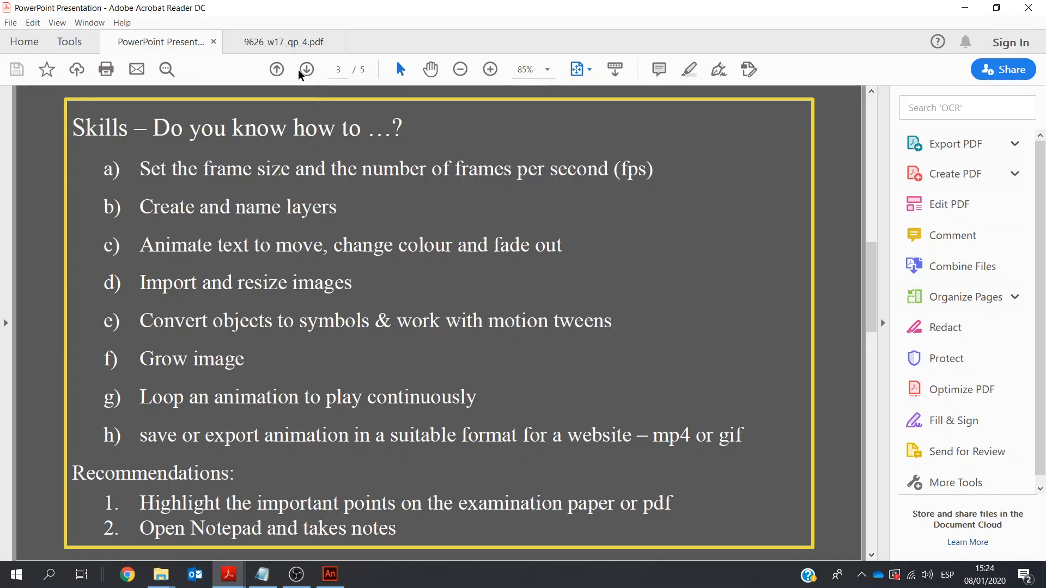
left_click(292, 42)
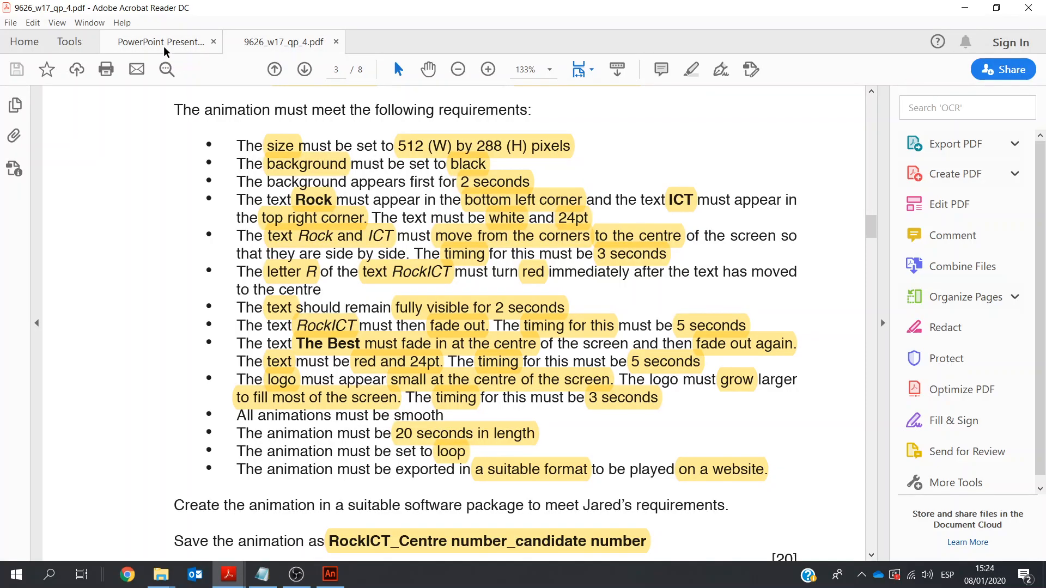
left_click(165, 48)
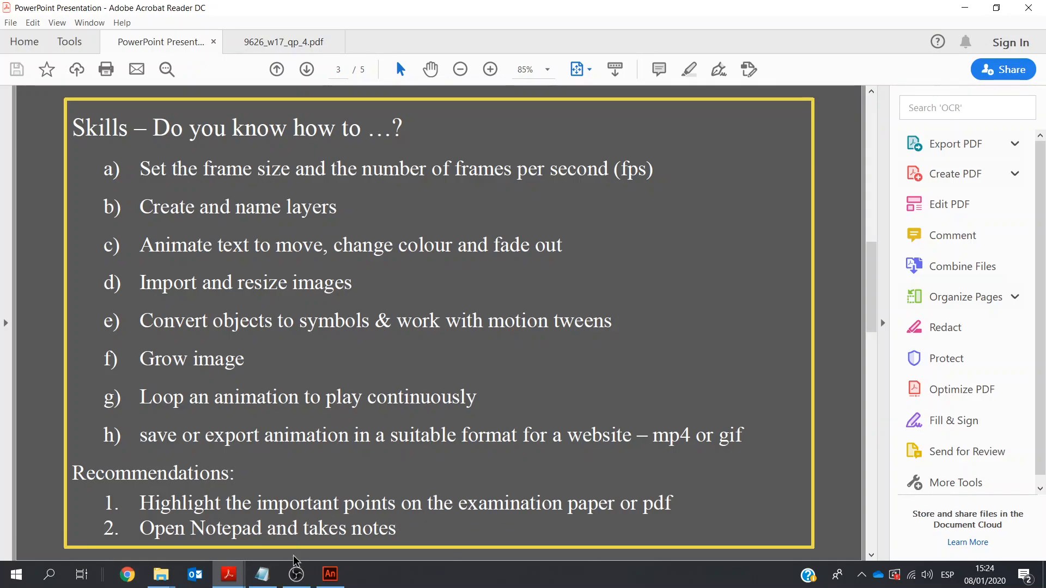
left_click(262, 574)
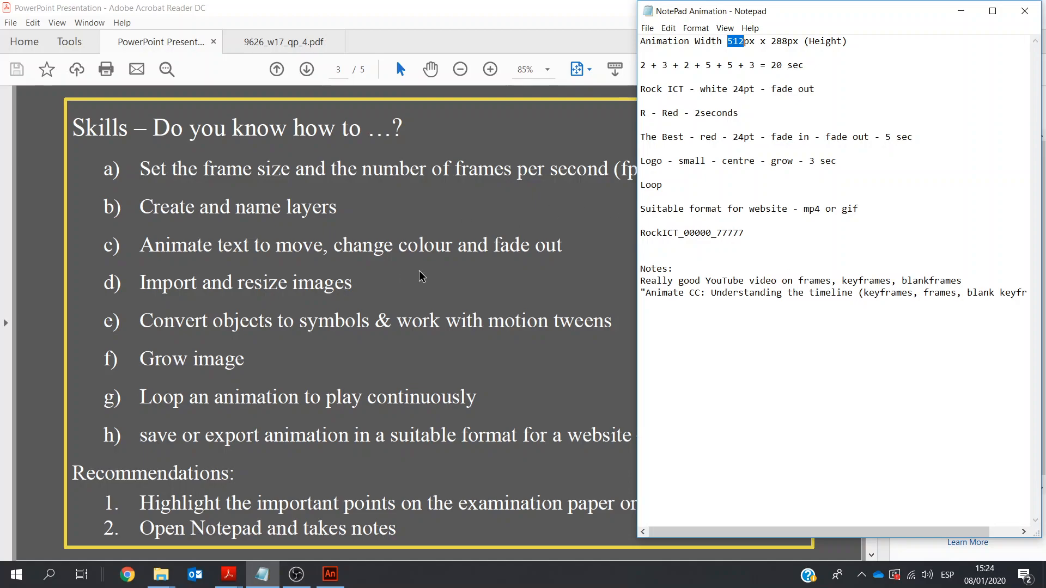
left_click(274, 42)
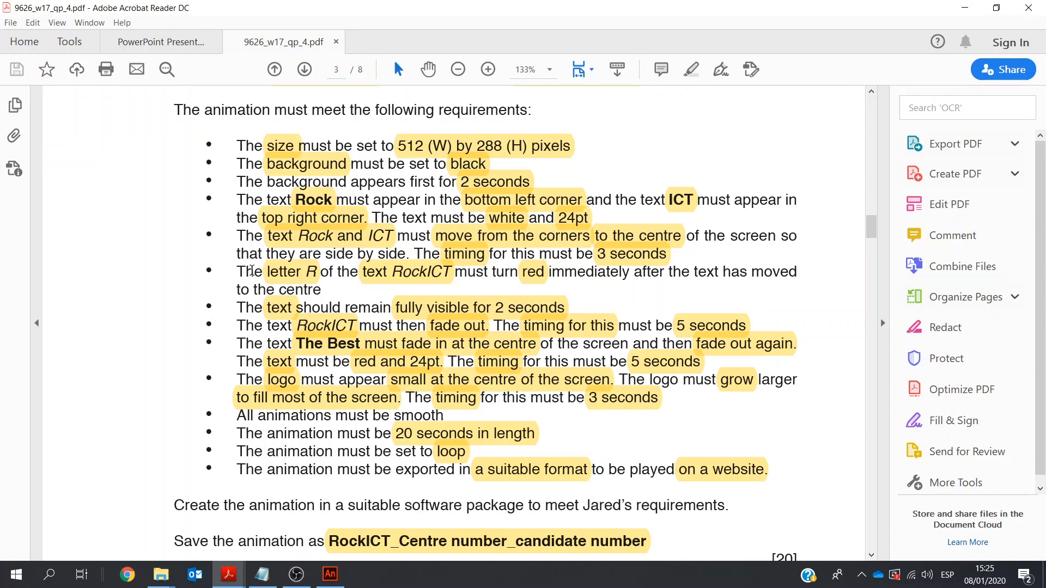
left_click_drag(242, 270, 301, 275)
left_click(330, 281)
Switch to Adobe Animate, move the timeline clear of the start screen and create a new HTML5 Canvas document
left_click(330, 574)
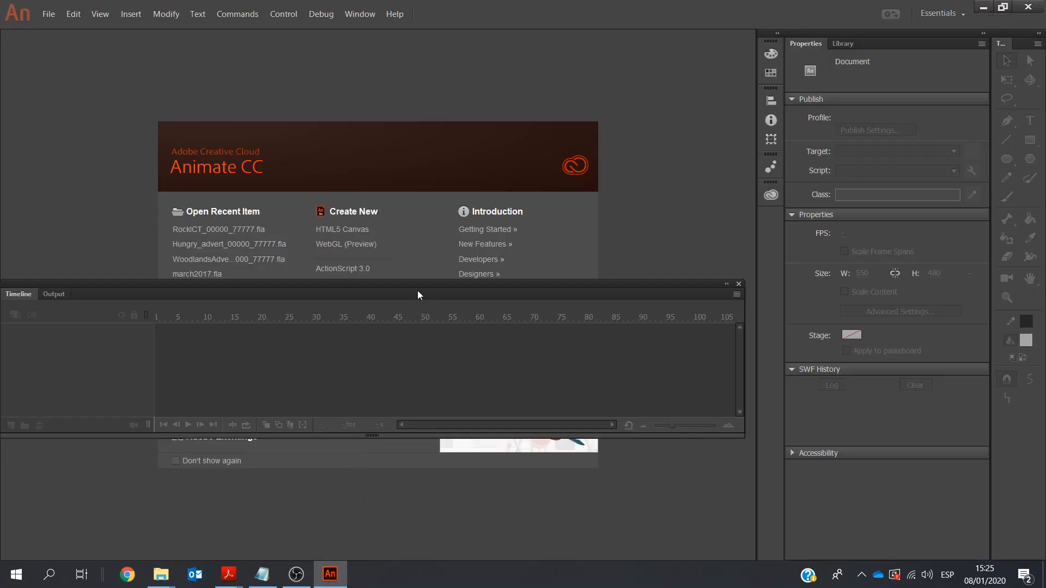
left_click_drag(420, 285, 420, 387)
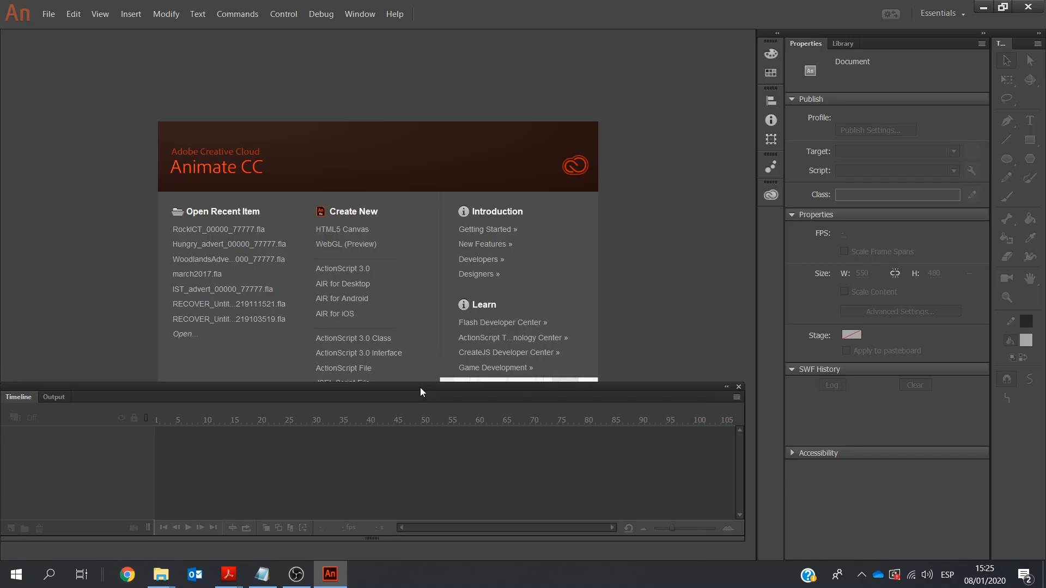
left_click(349, 238)
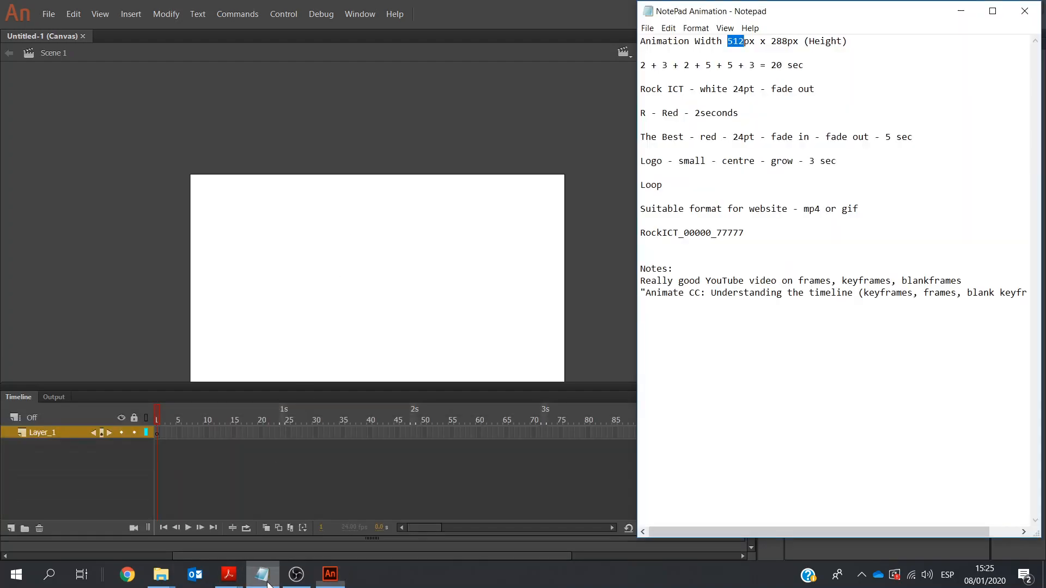
Switch to the Notepad notes and copy the file name RockICT_00000_77777
left_click(262, 574)
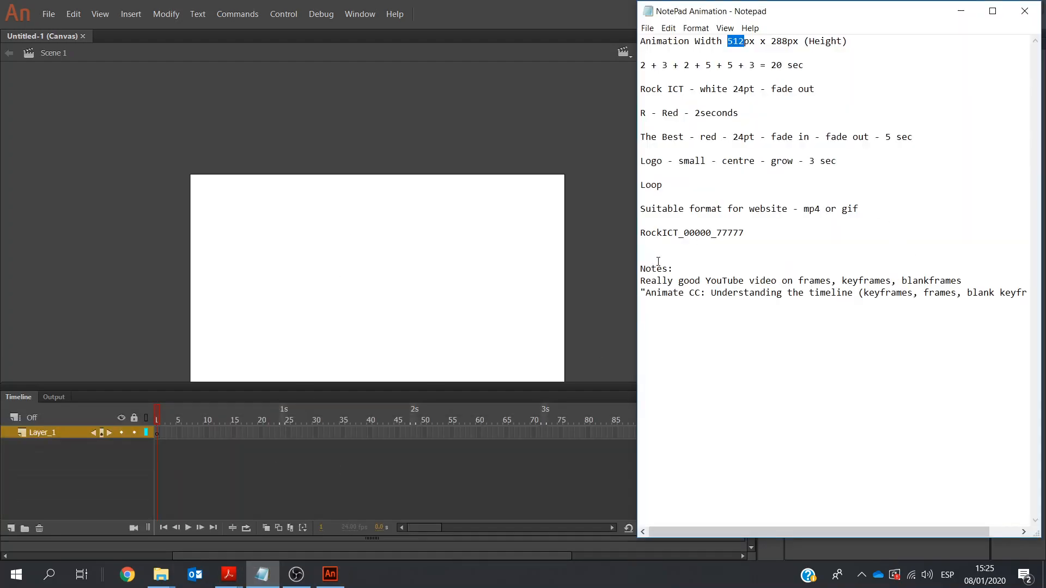
left_click(745, 233)
left_click(640, 233, "shift")
key("ctrl+c")
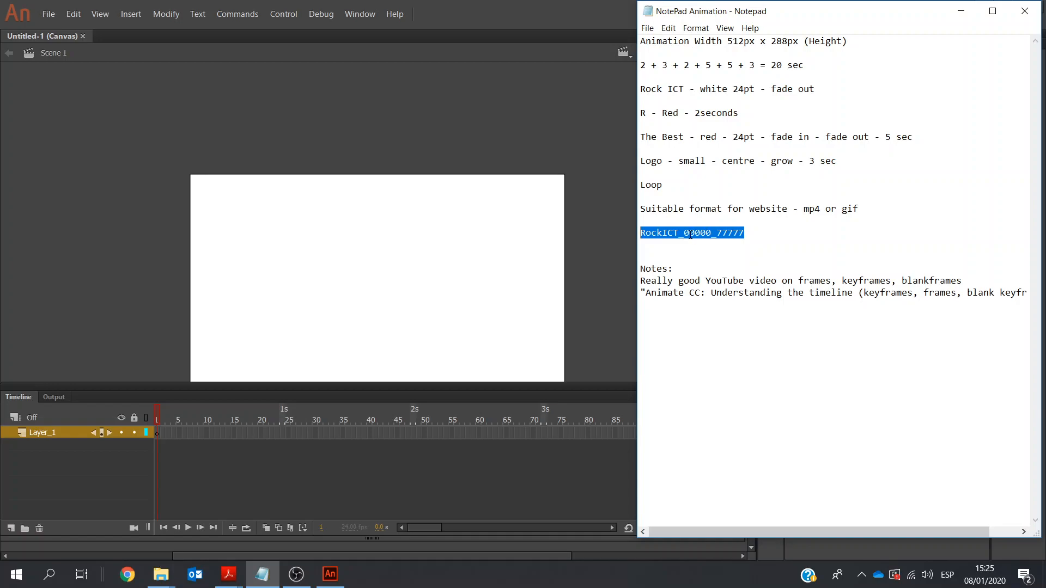
Save the Animate document as RockICT_00000_77777 in the Exam Centre_No Candidate_No folder of 2017 Oct Paper 4 Source Files, replacing the existing file
left_click(49, 14)
left_click(89, 142)
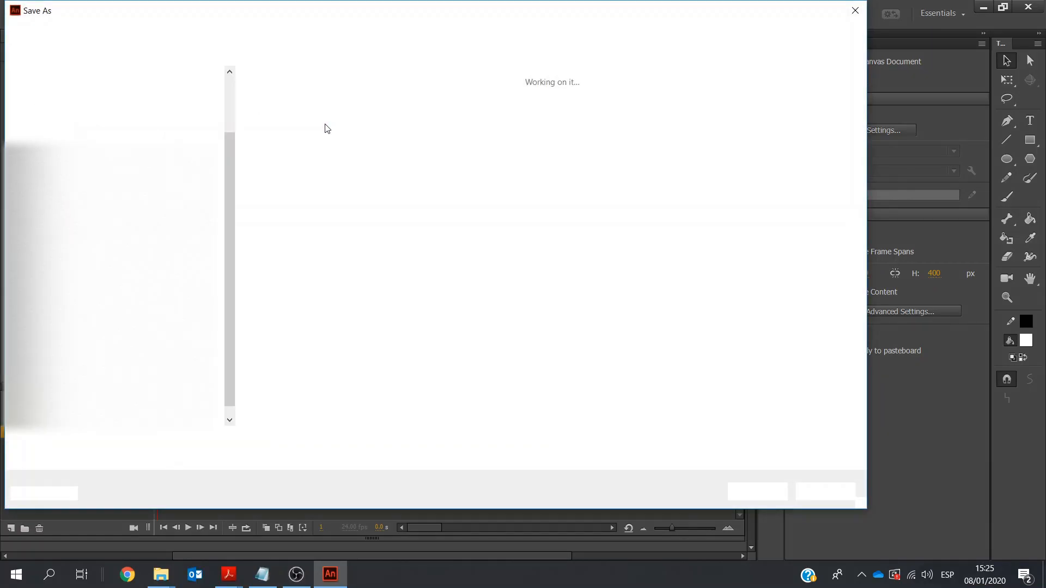
left_click(121, 112)
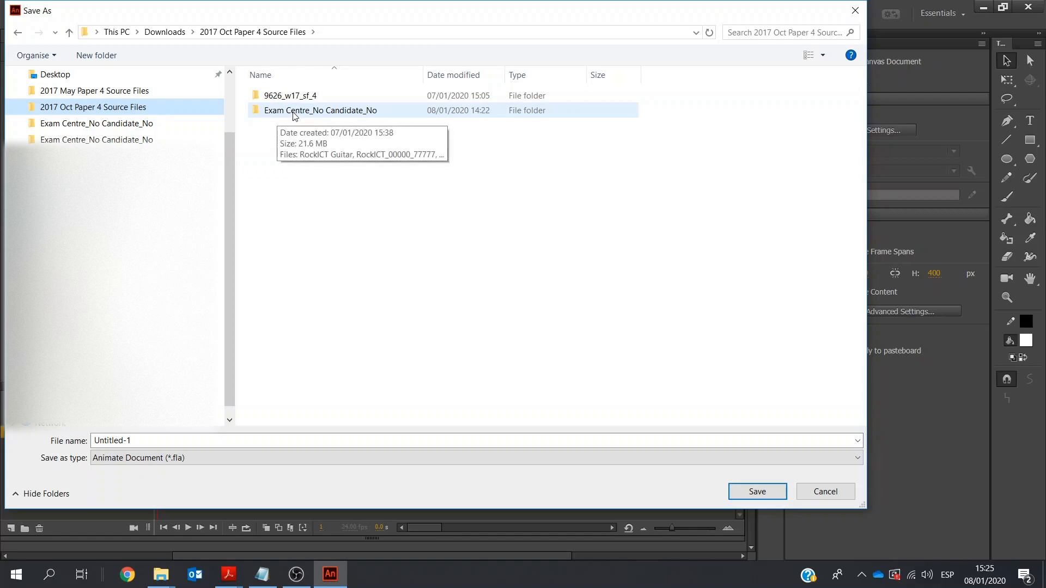
double_click(347, 112)
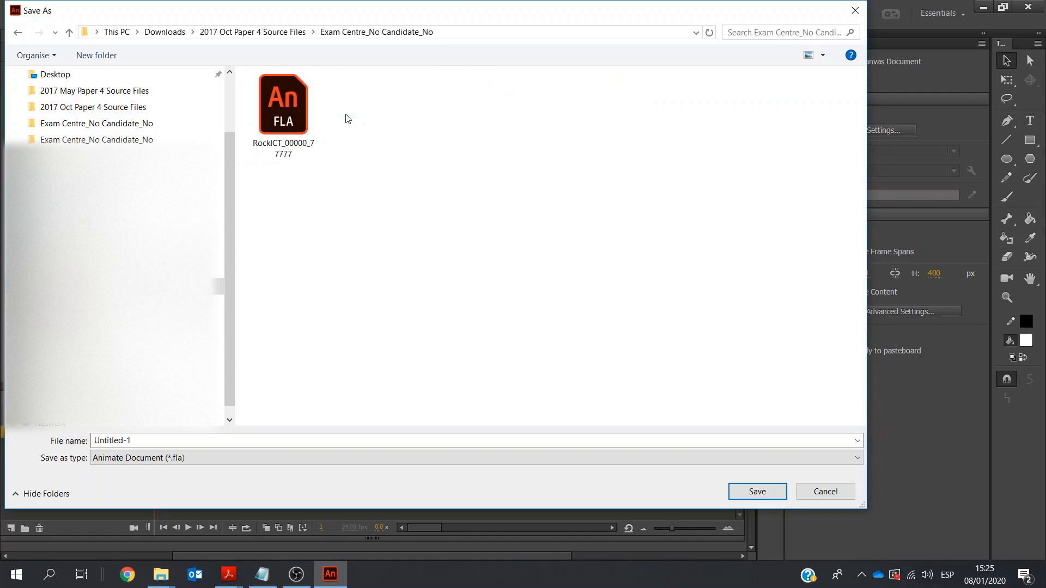
left_click(334, 440)
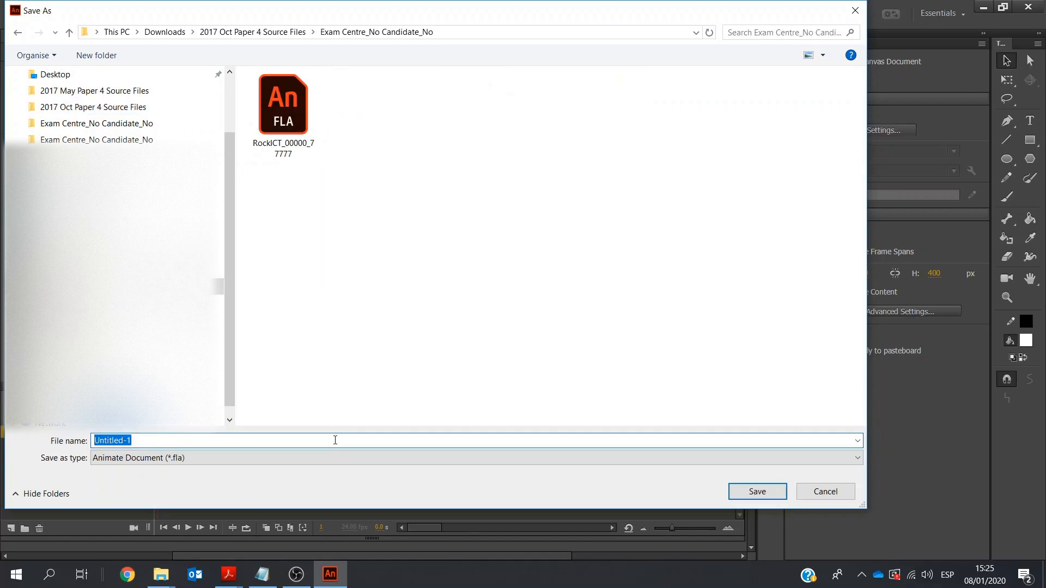
key("ctrl+v")
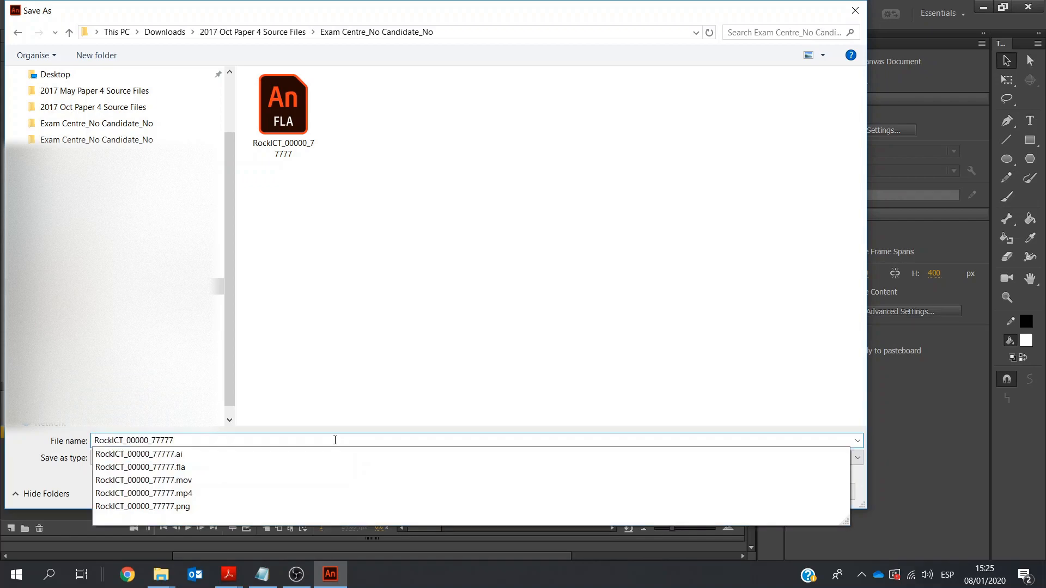
left_click(352, 386)
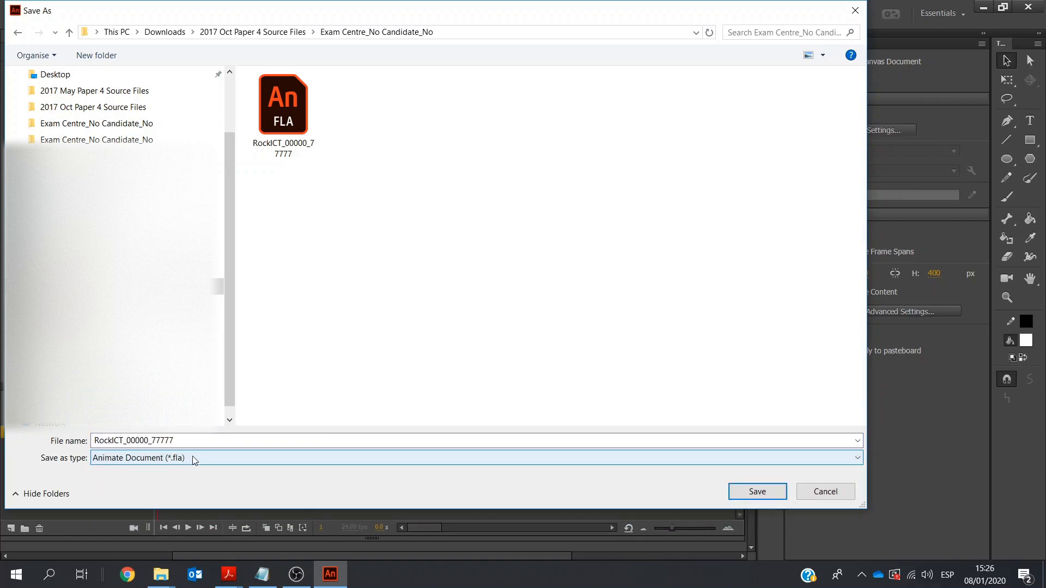
left_click(757, 491)
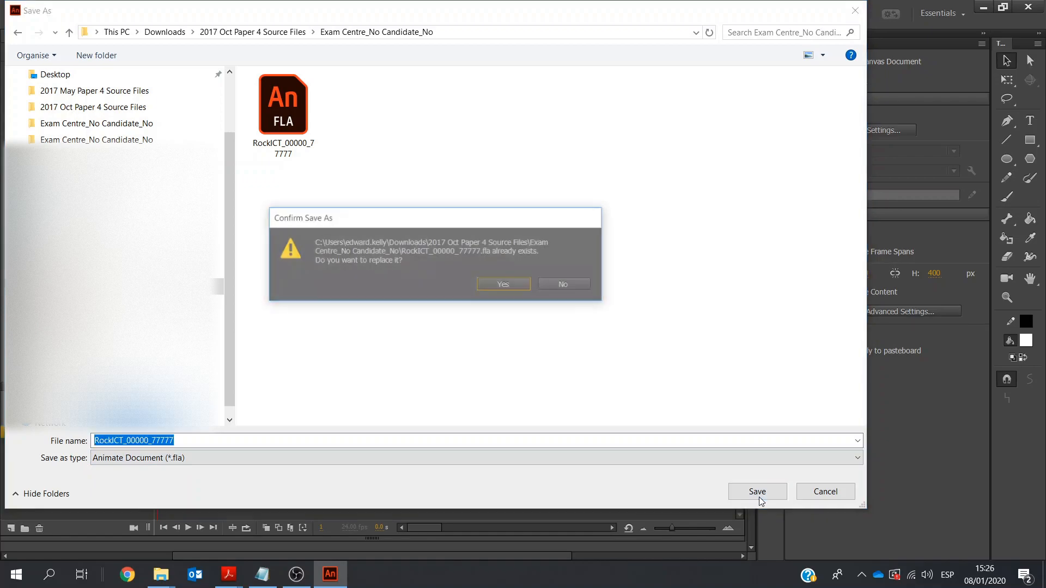
left_click(502, 287)
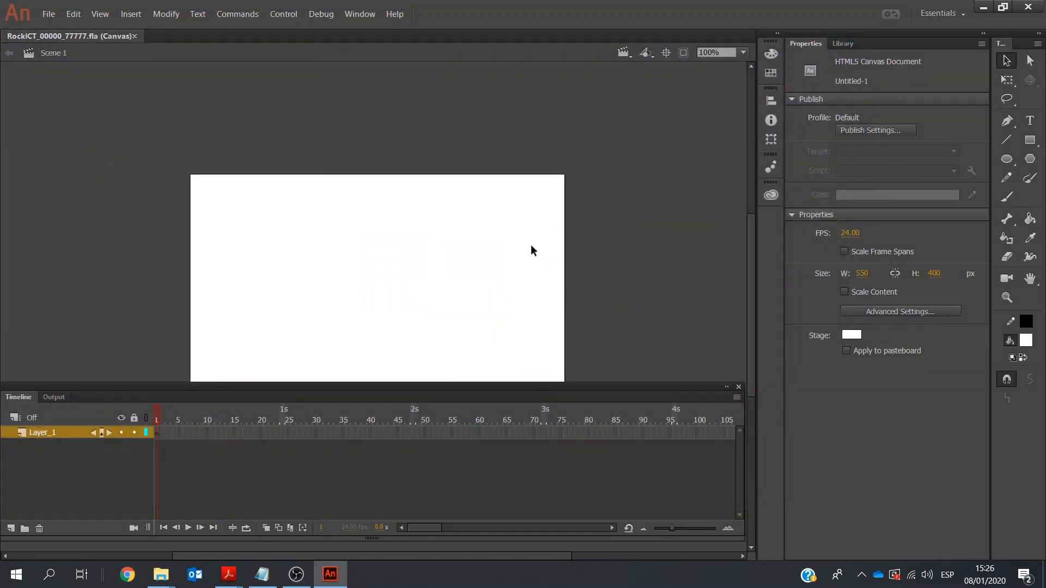
Check the required animation size in the Notepad notes and set the stage to 512 px wide by 288 px high
left_click(1032, 279)
left_click_drag(359, 222, 345, 145)
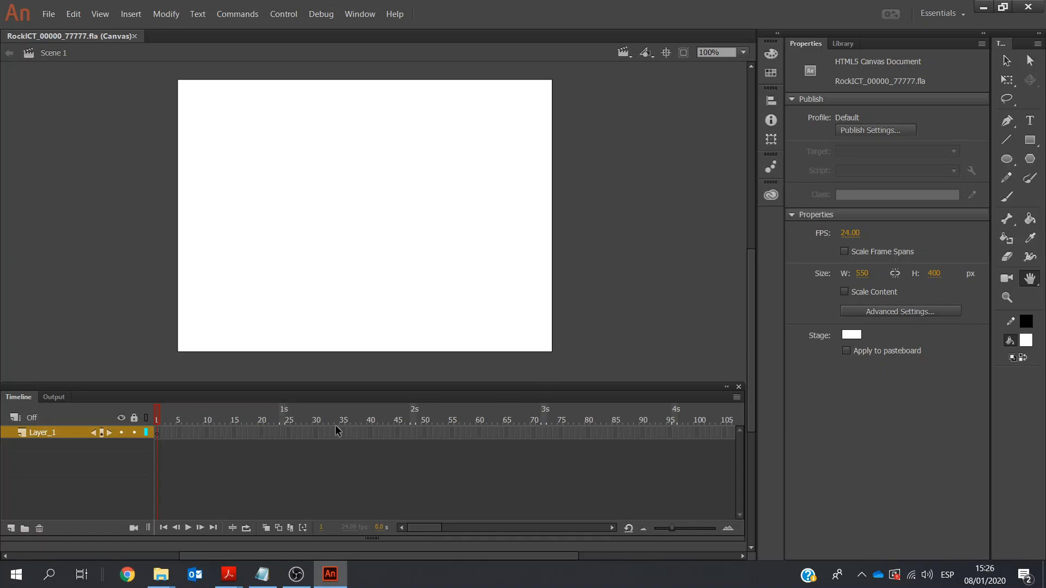
left_click(261, 574)
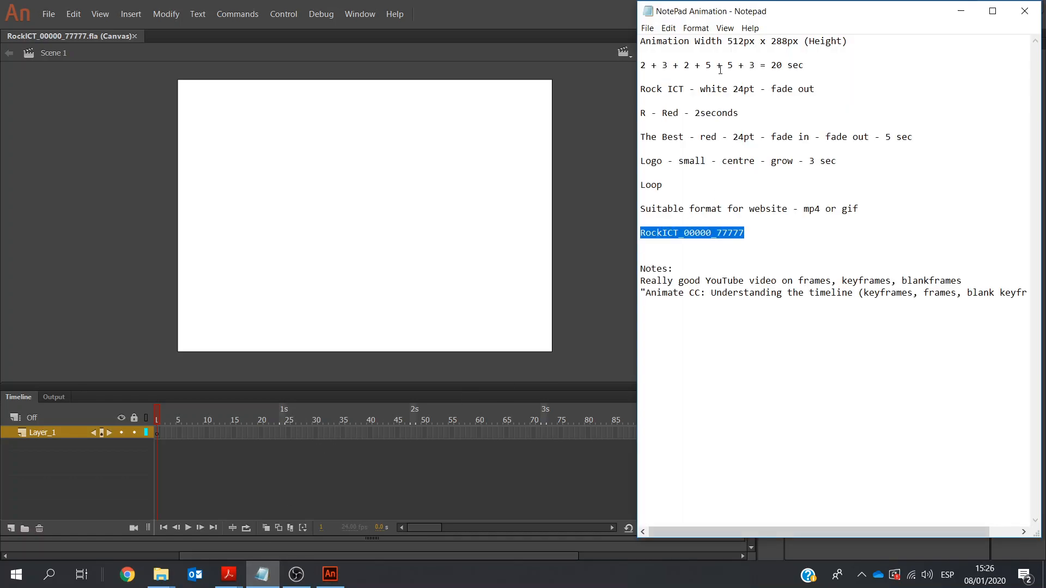
left_click_drag(738, 42, 744, 41)
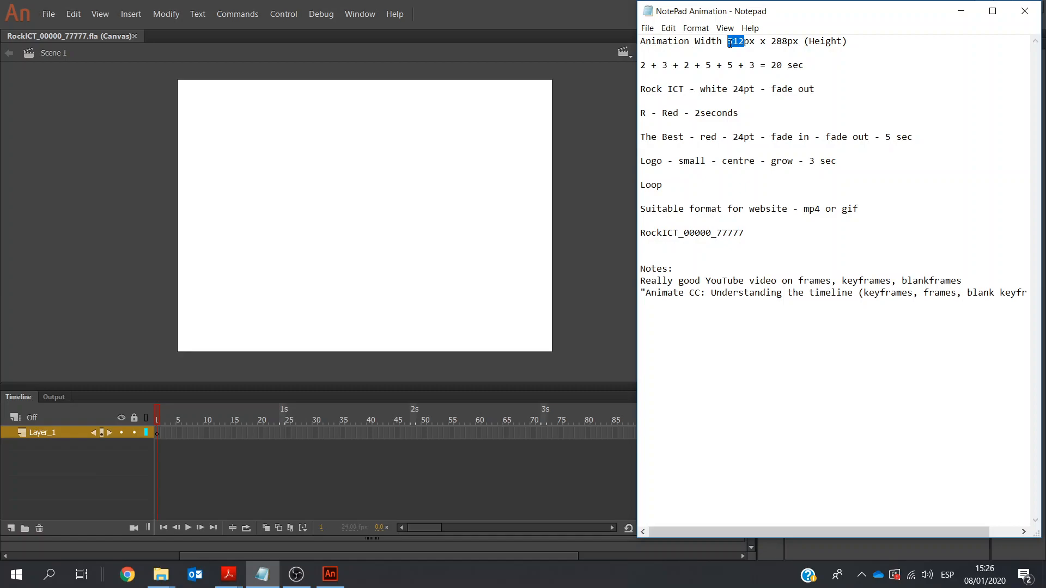
left_click(566, 309)
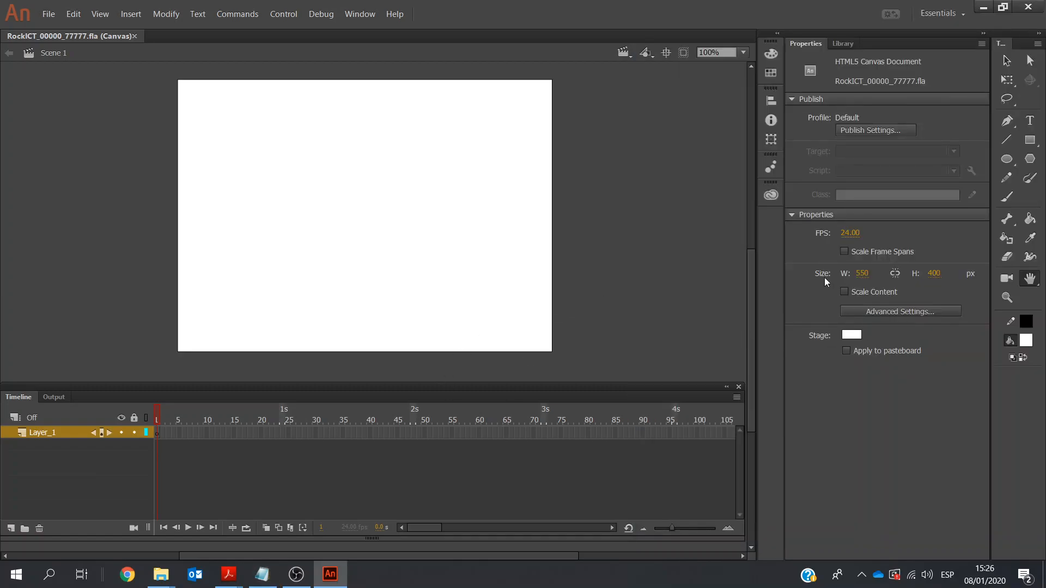
left_click(862, 273)
type("512")
key("Tab")
type("288")
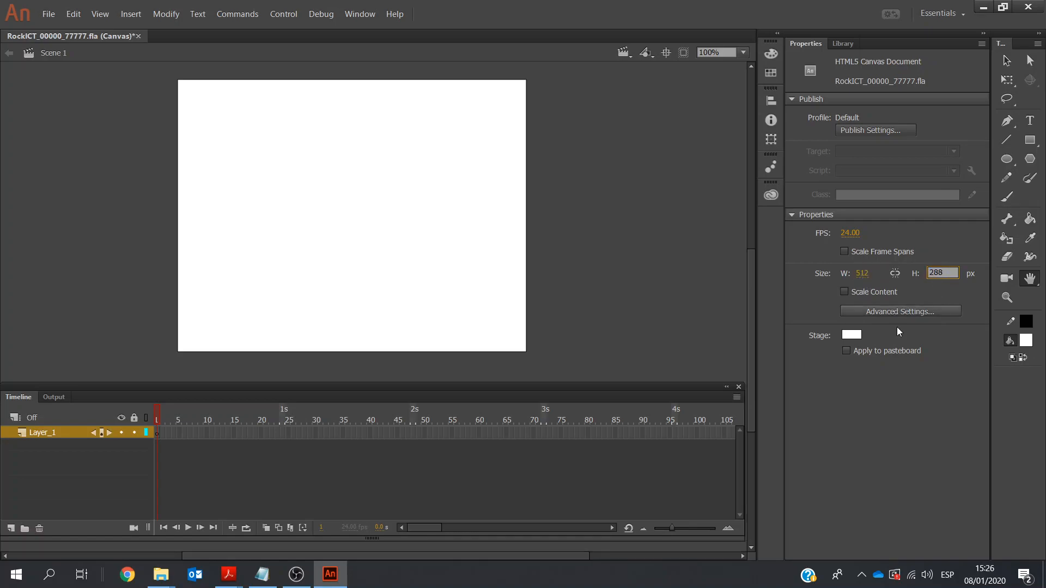
key("Return")
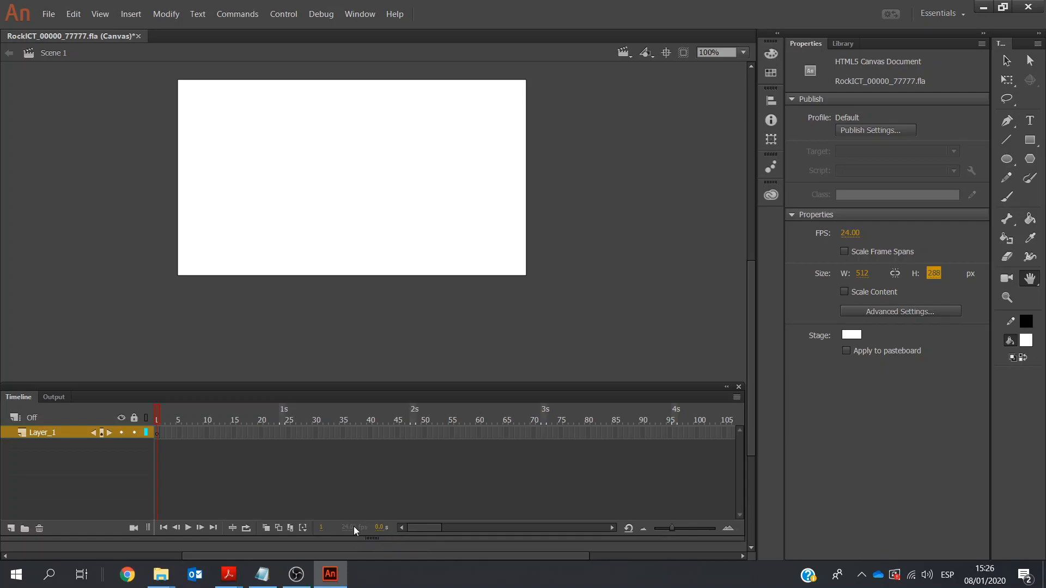
Set the document's frame rate to 30 fps and the stage colour to black
left_click(856, 234)
key("Return")
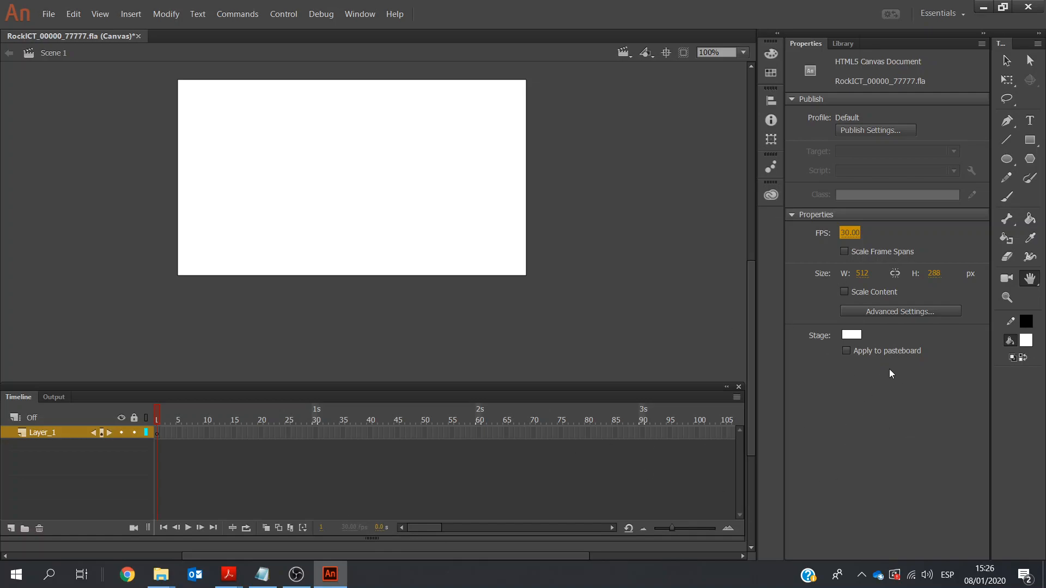
left_click(853, 335)
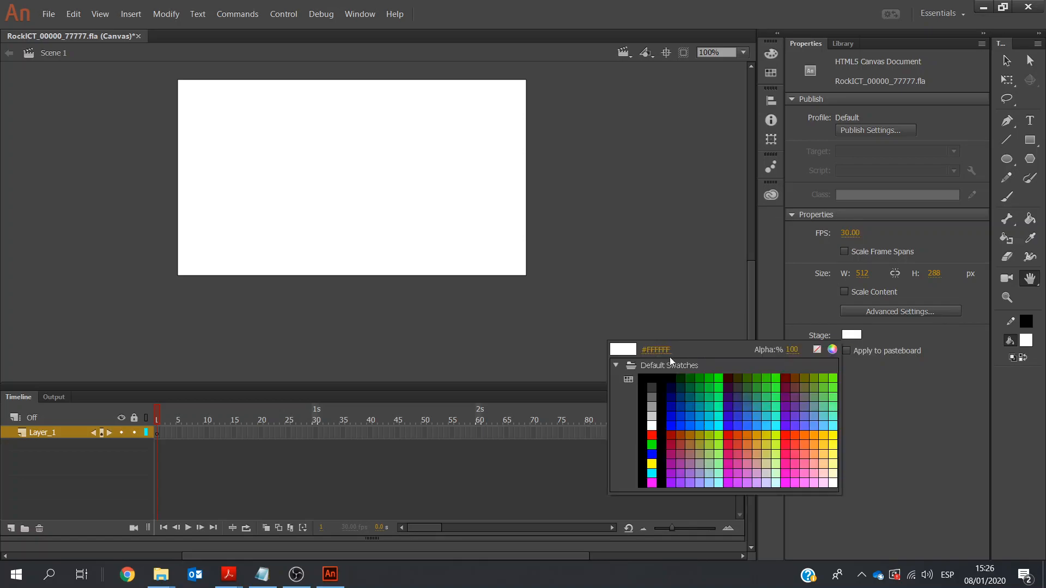
left_click(648, 374)
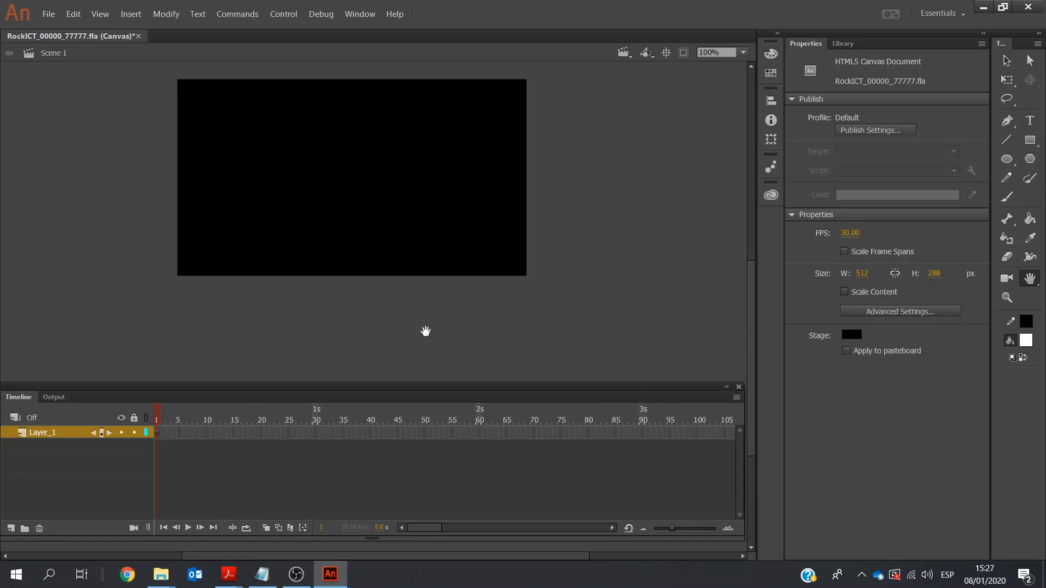
Rename Layer_1 as Background and lock it
double_click(48, 434)
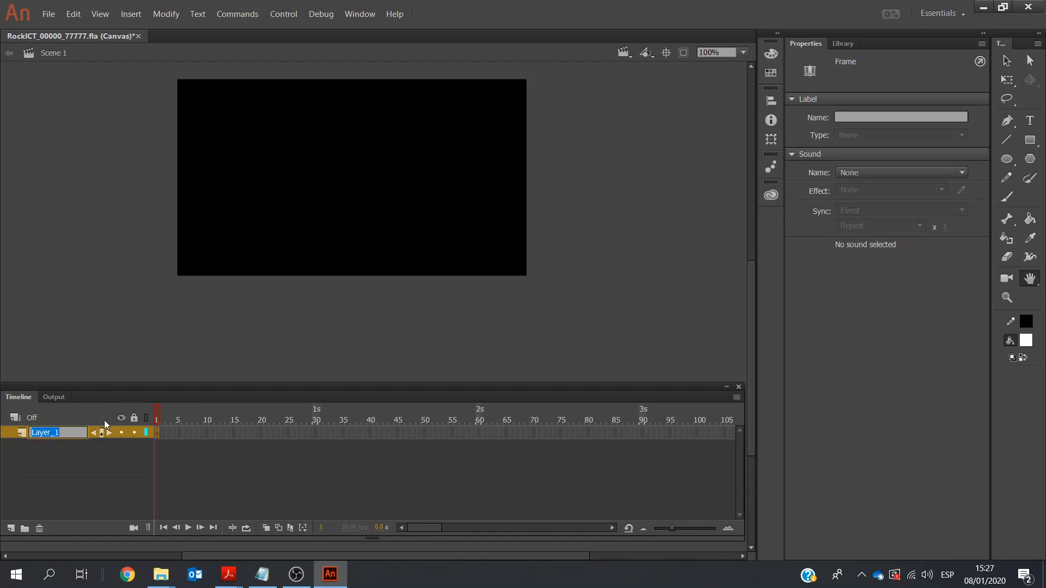
type("Background")
left_click(134, 432)
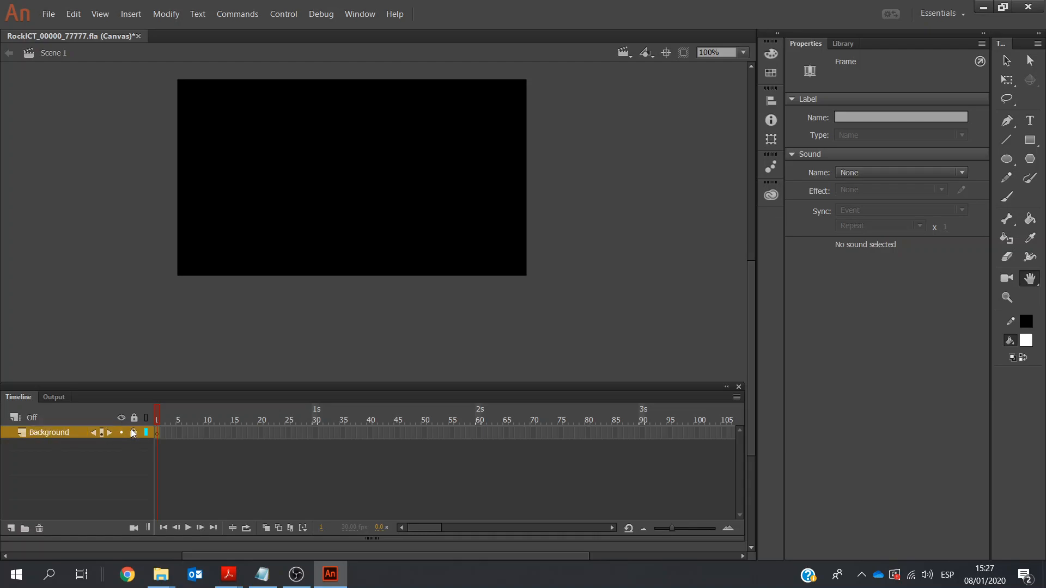
Check the background timing in the exam paper PDF, and add two layers named Rock and ICT above the Background layer
mouse_move(228, 574)
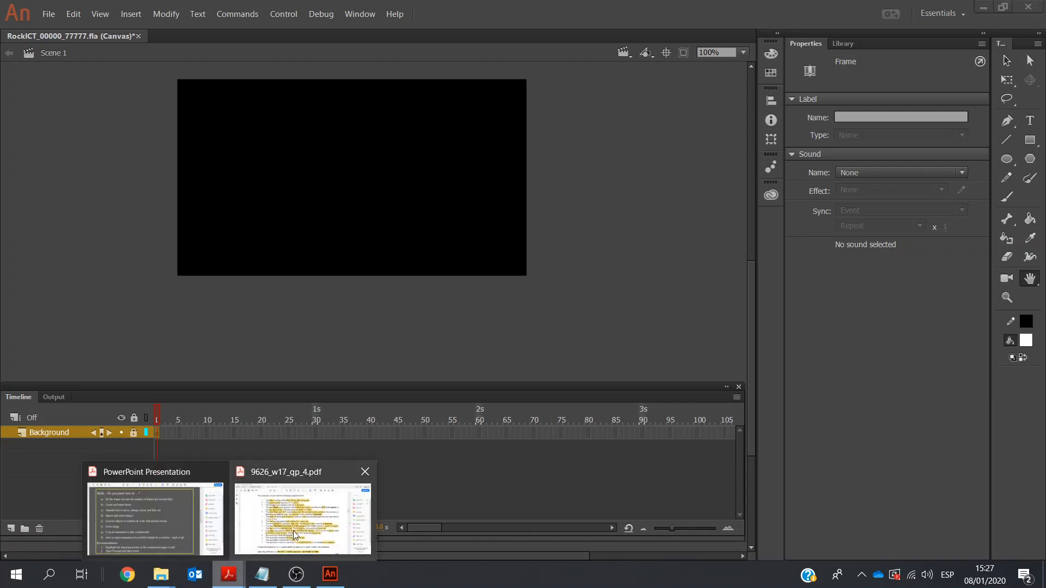
left_click(306, 512)
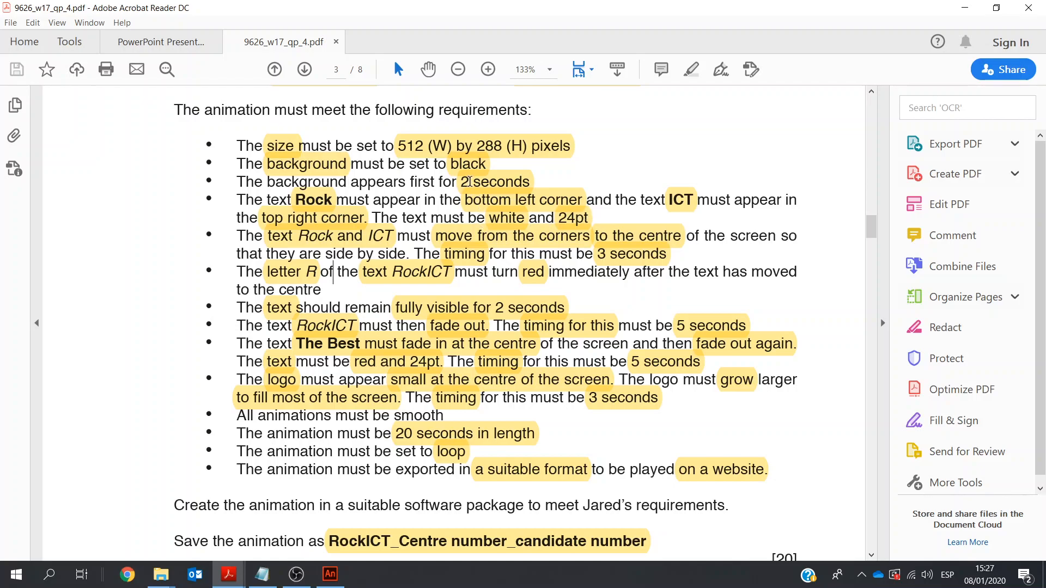
left_click(330, 574)
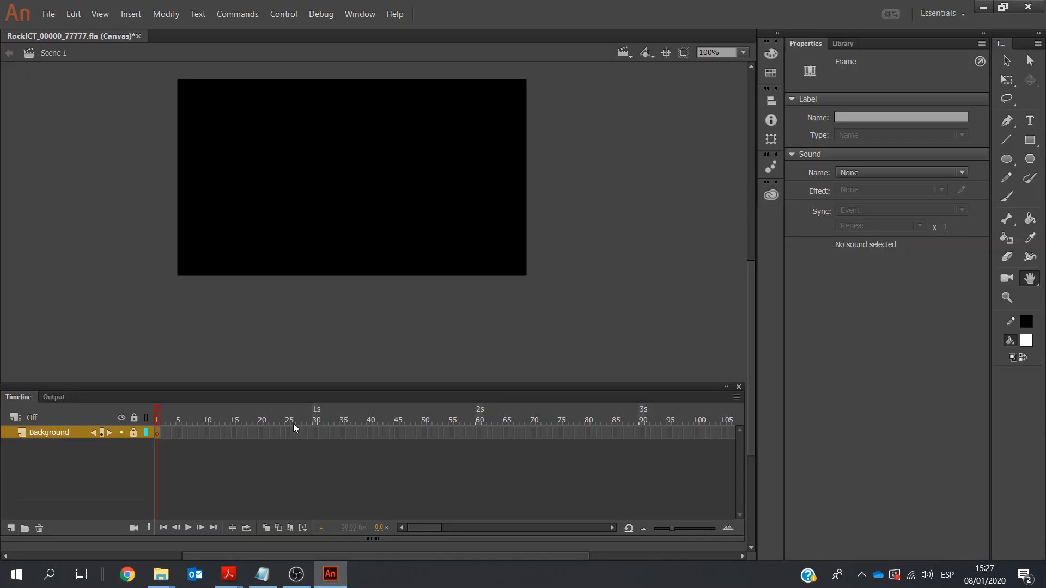
left_click(10, 528)
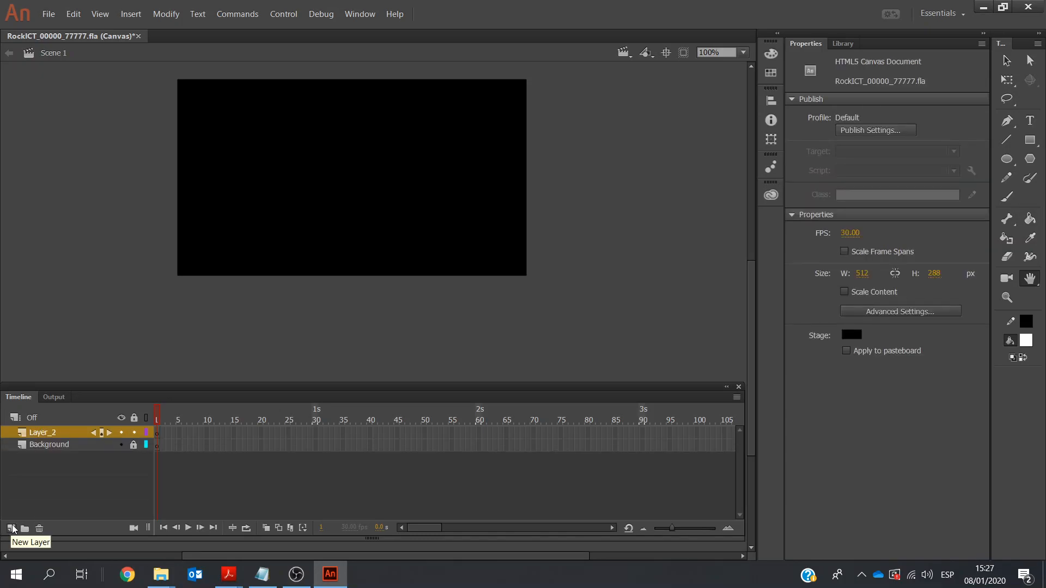
left_click(11, 528)
double_click(53, 444)
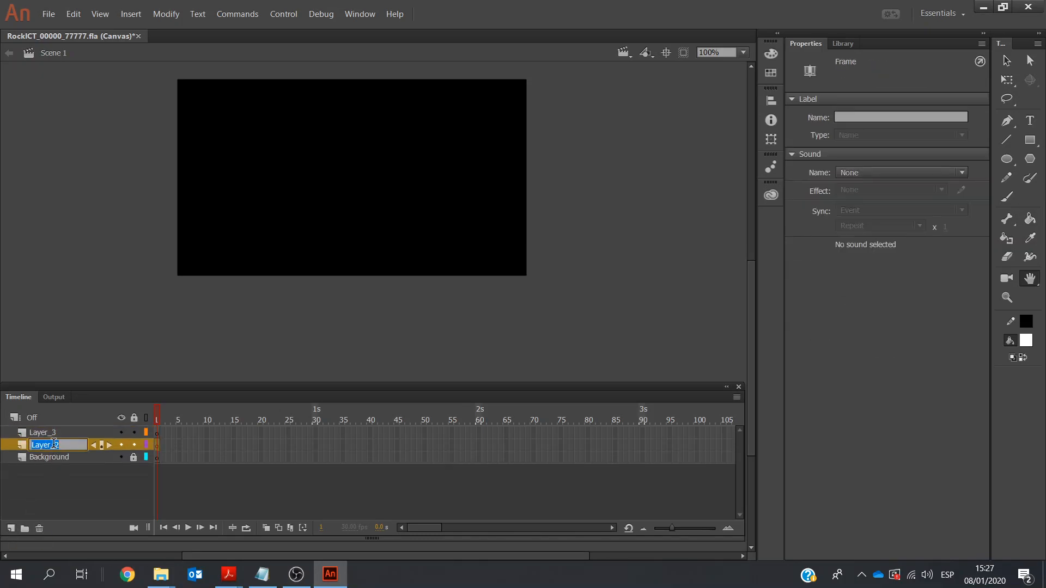
type("Rock")
double_click(42, 433)
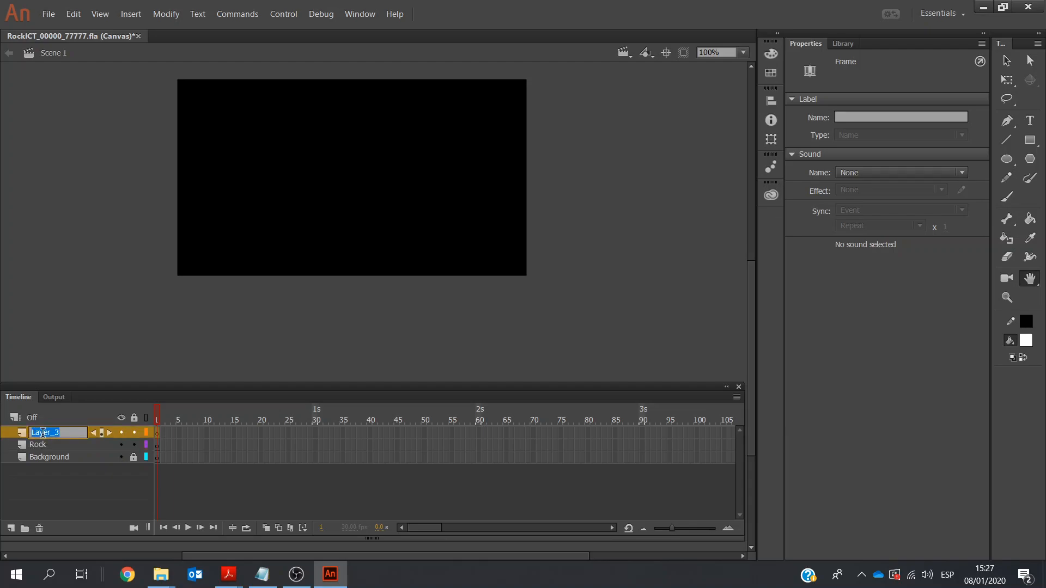
type("ICT")
Insert keyframes at frame 60 (2 seconds) on the ICT and Rock layers
left_click(480, 446)
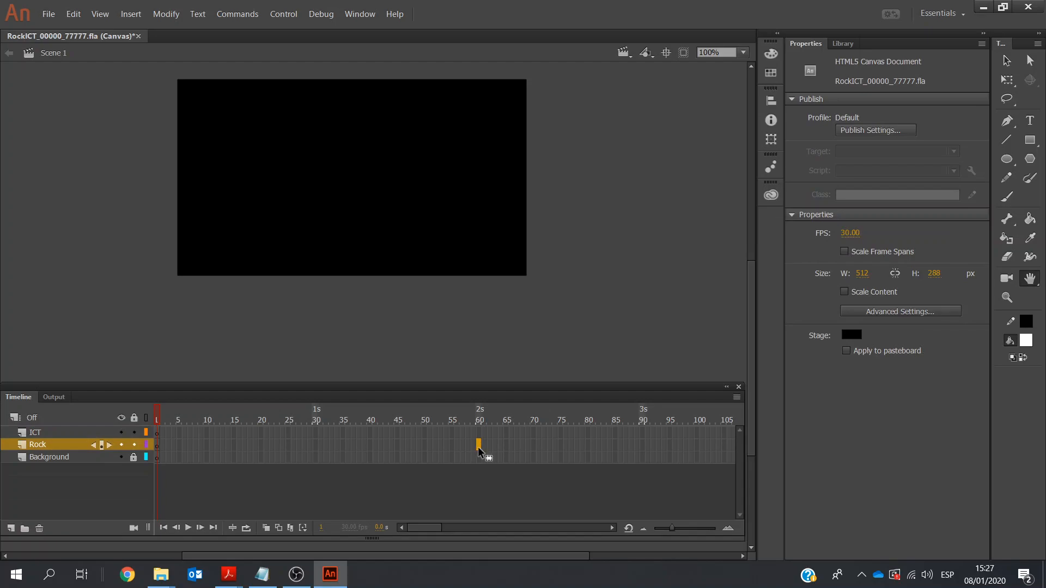
left_click(478, 432)
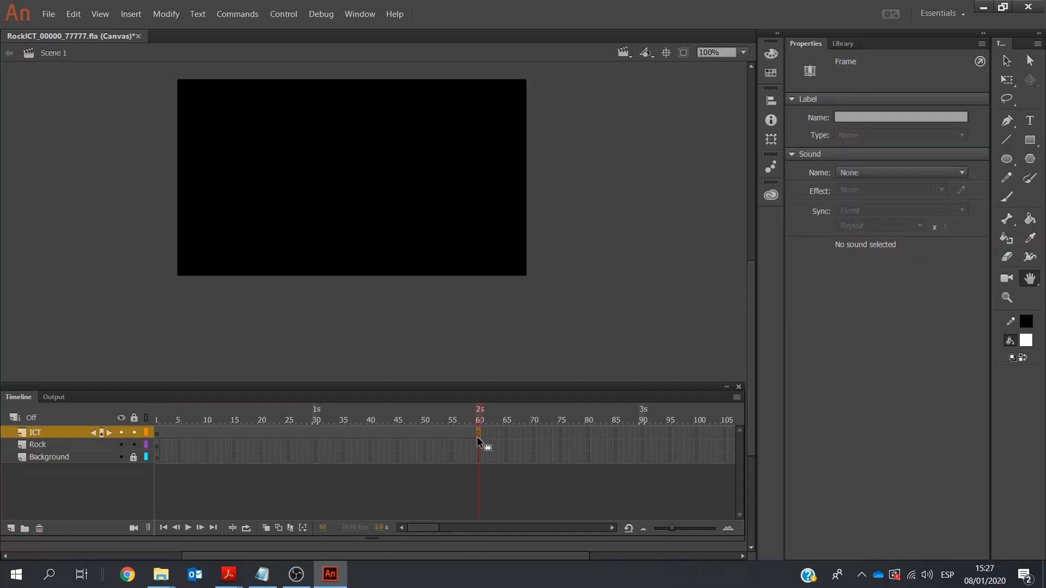
left_click_drag(479, 437, 479, 439)
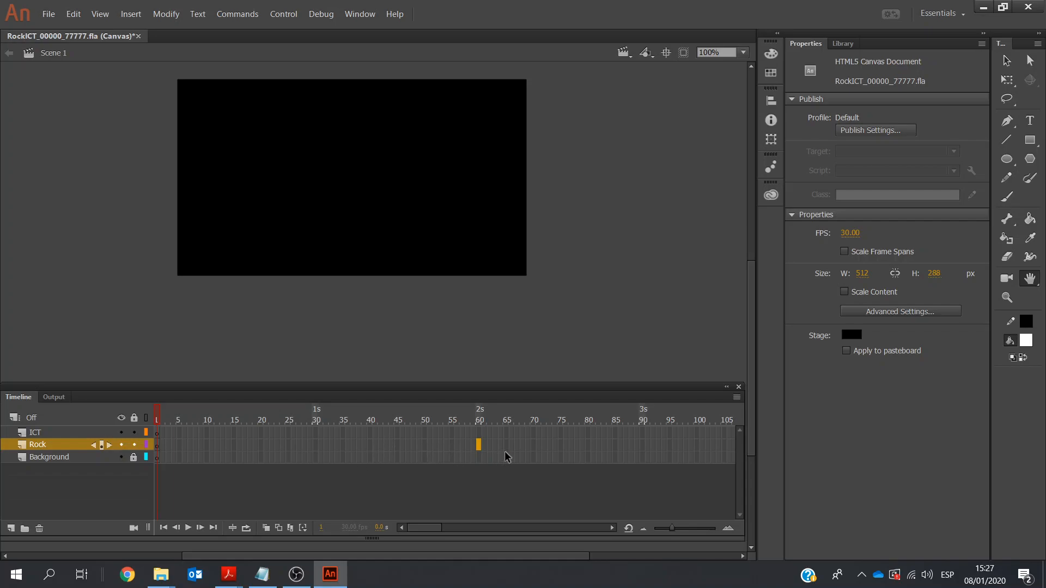
left_click_drag(482, 439, 480, 446)
right_click(479, 446)
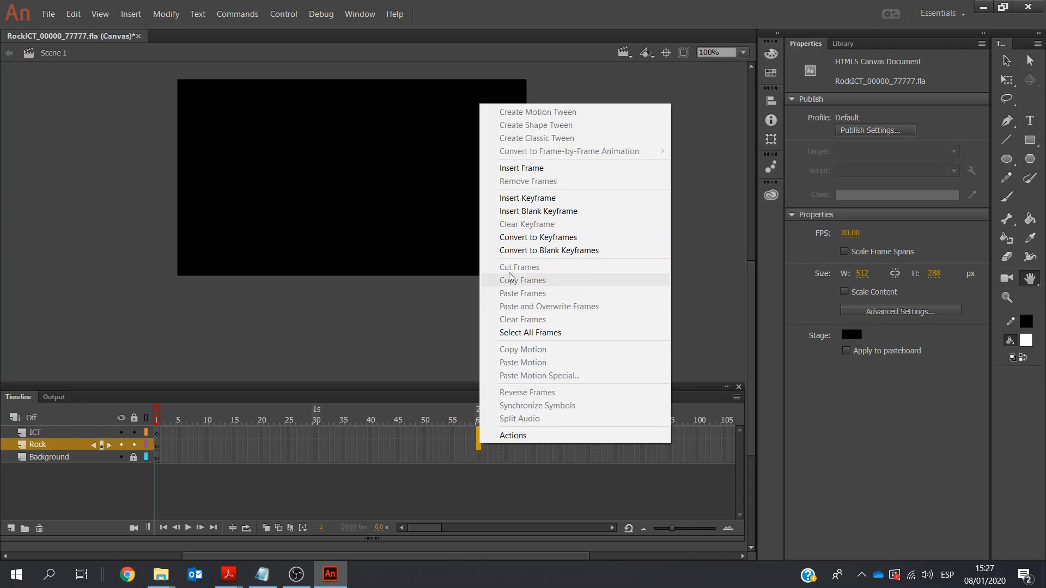
left_click(517, 198)
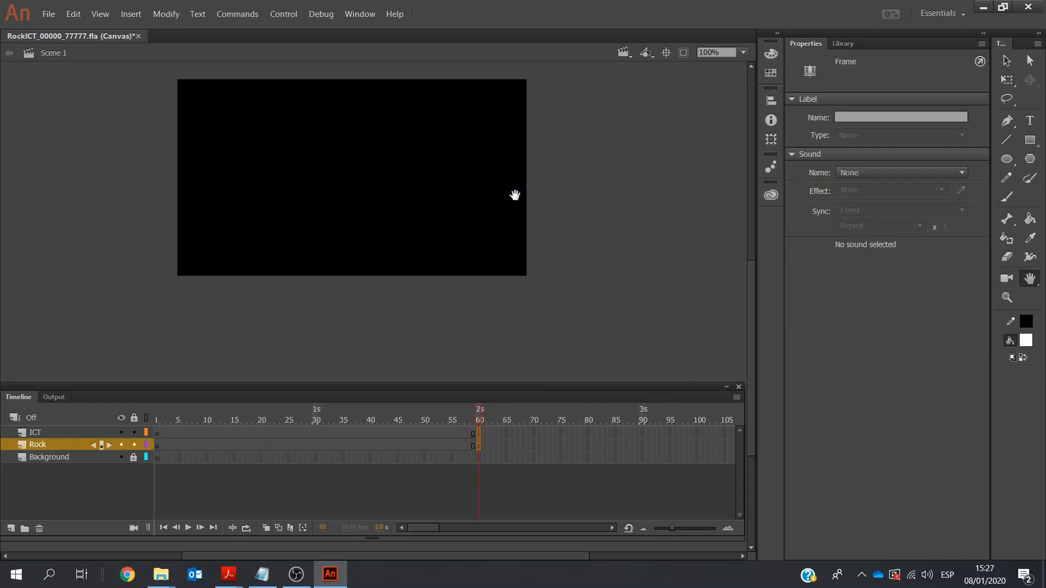
left_click_drag(472, 436, 477, 441)
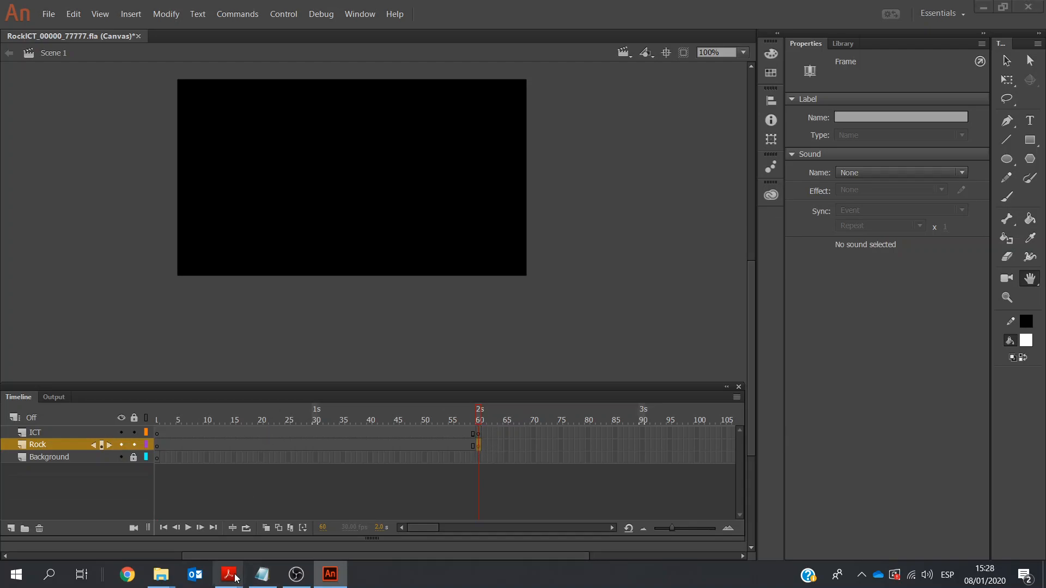
Check the text requirements in the exam paper and place white 24 pt text Rock in the stage's bottom-left corner on the Rock layer
mouse_move(229, 574)
left_click(284, 531)
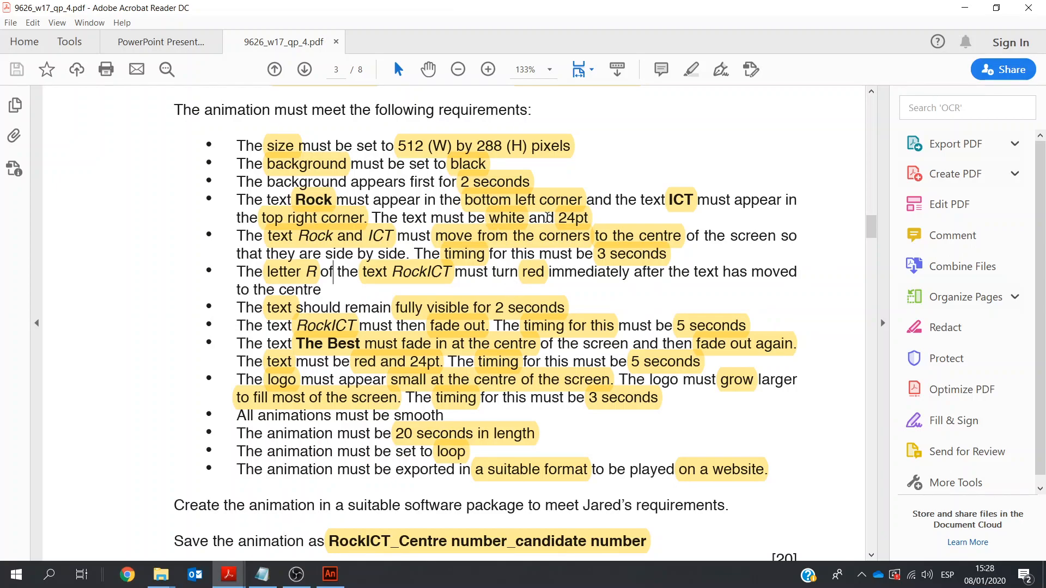
left_click(323, 585)
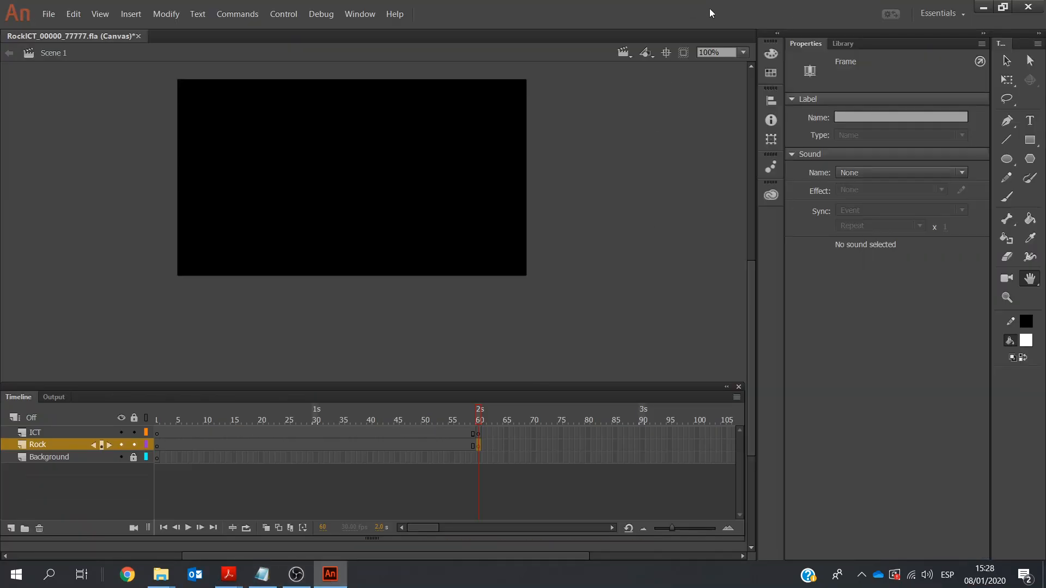
left_click(1030, 121)
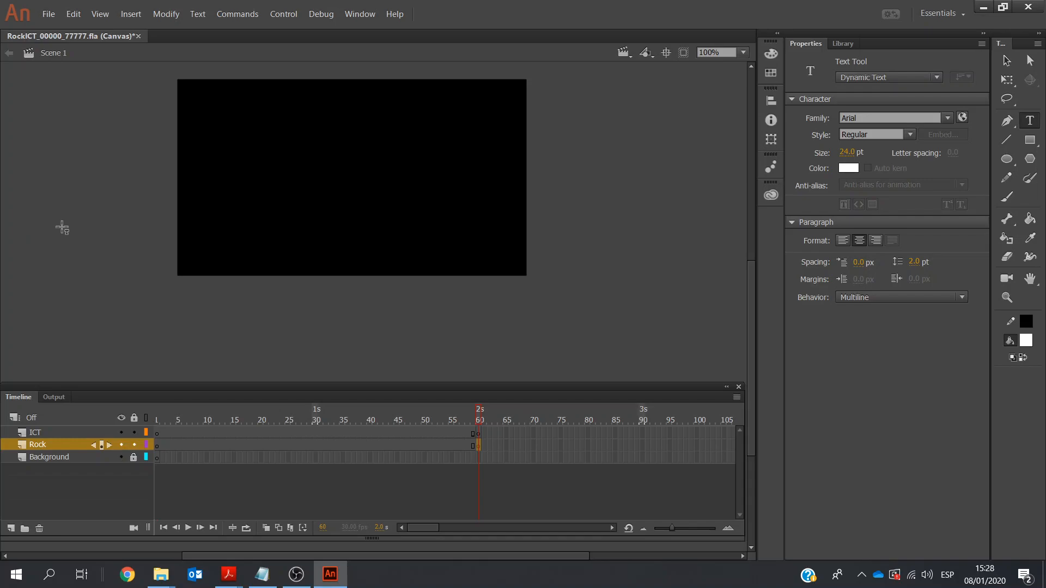
left_click(118, 259)
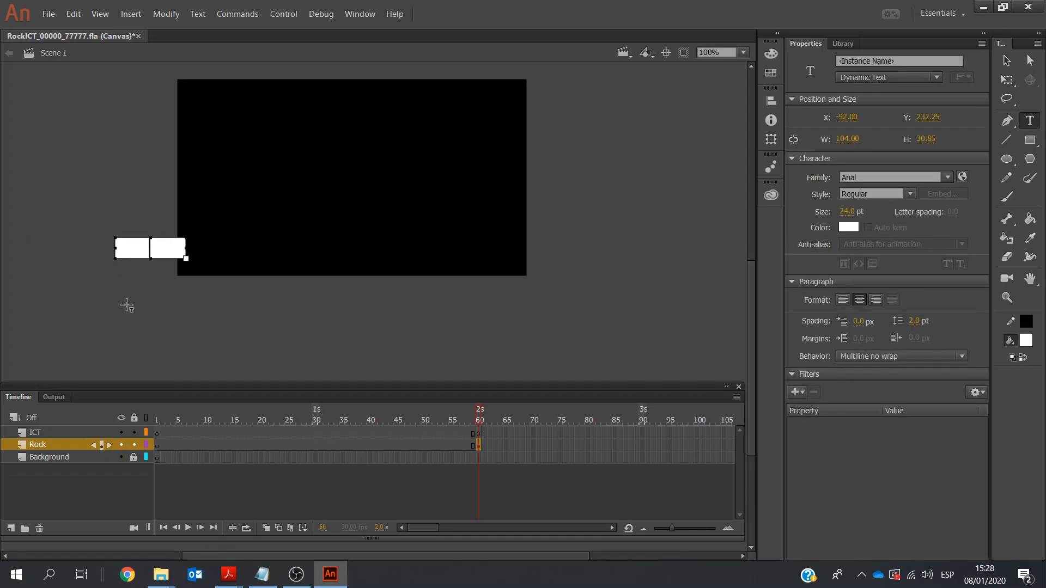
type("Rock")
left_click(1007, 61)
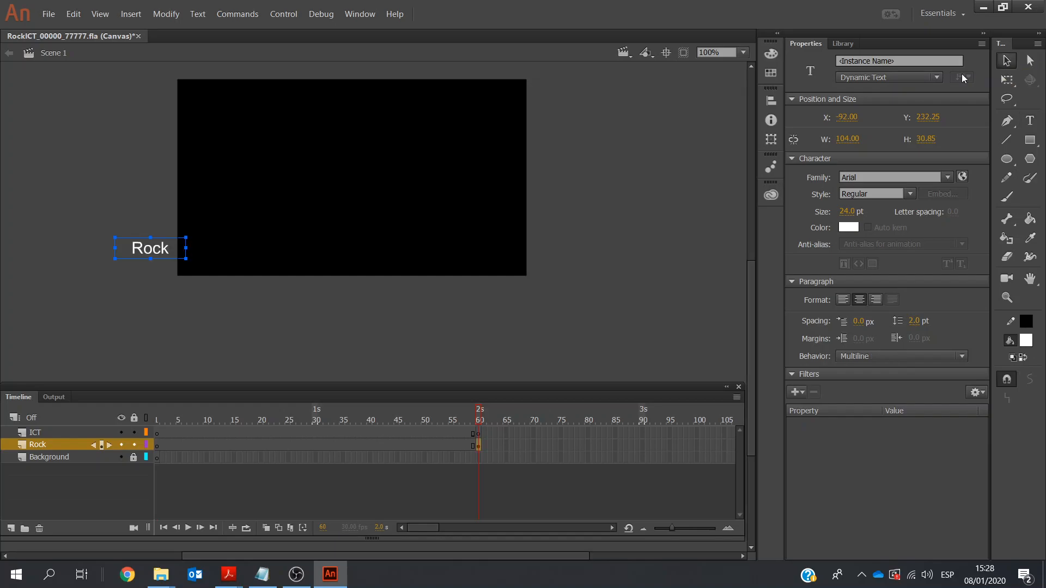
mouse_move(185, 247)
left_mouse_down()
mouse_move(153, 253)
mouse_move(187, 268)
left_mouse_up()
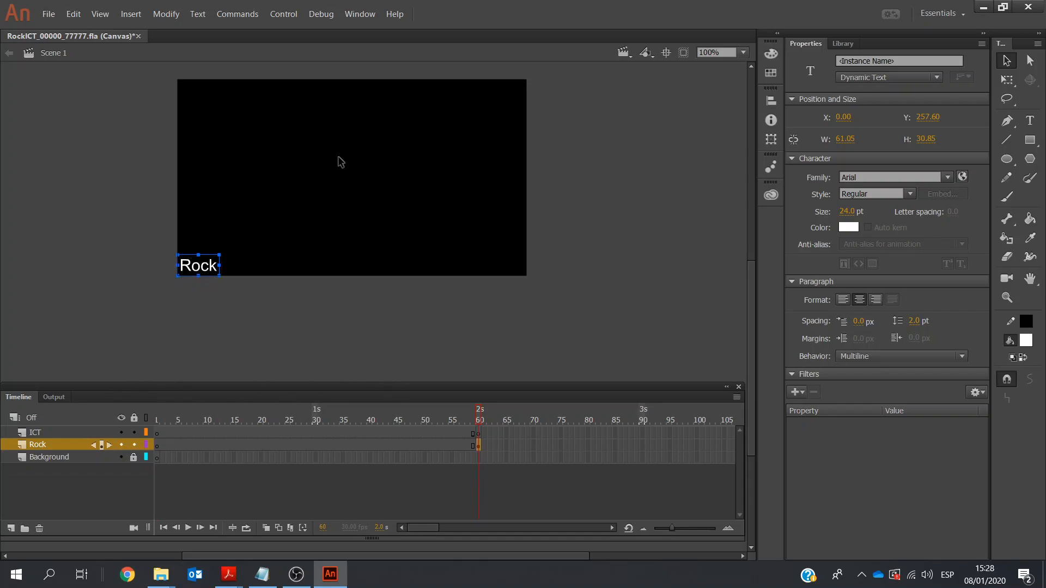
Convert the Rock text to a graphic symbol named Rock and apply a motion tween to it
right_click(207, 267)
left_click(303, 539)
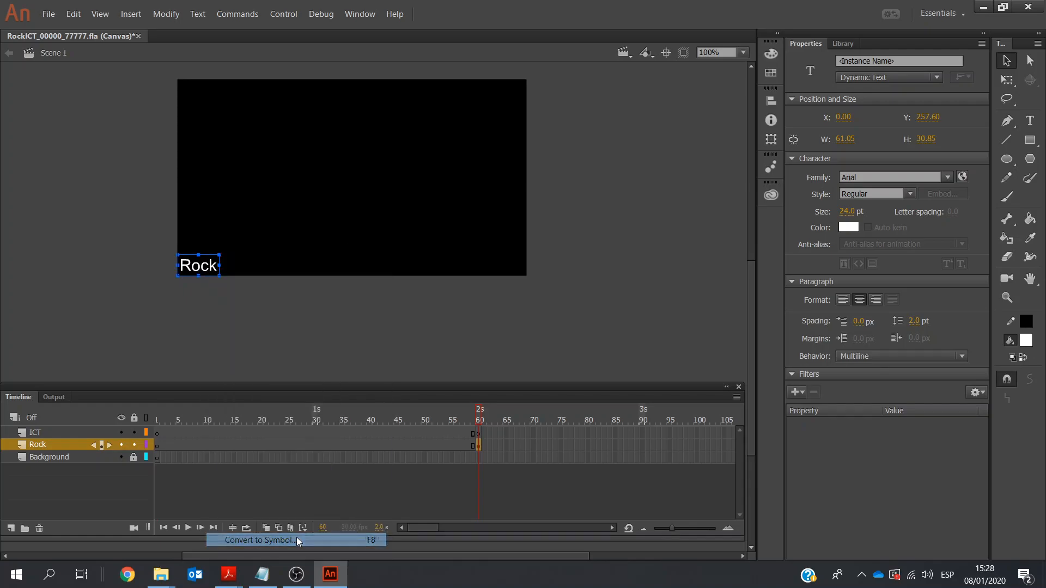
type("Rock")
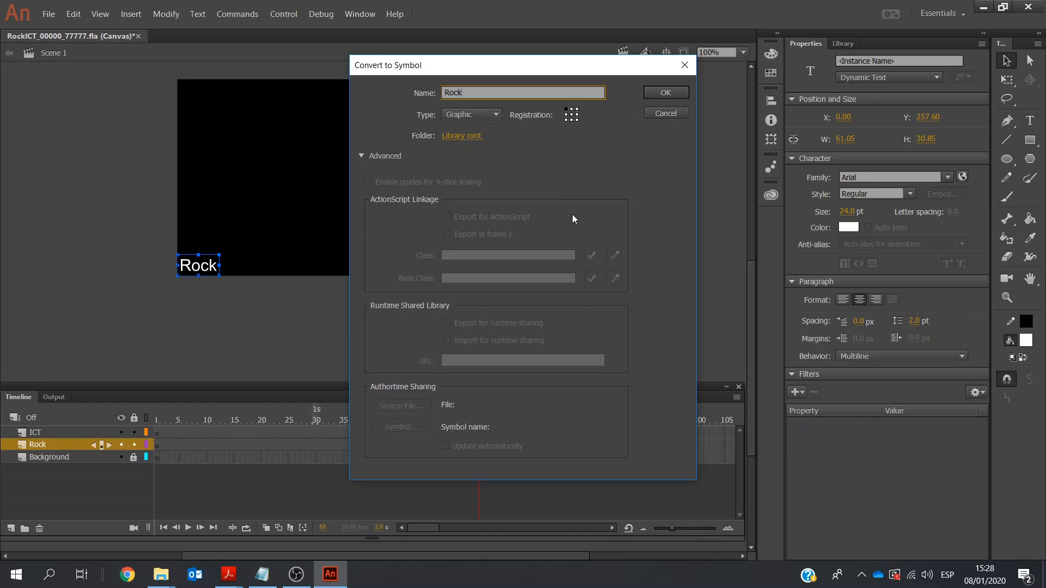
left_click(664, 92)
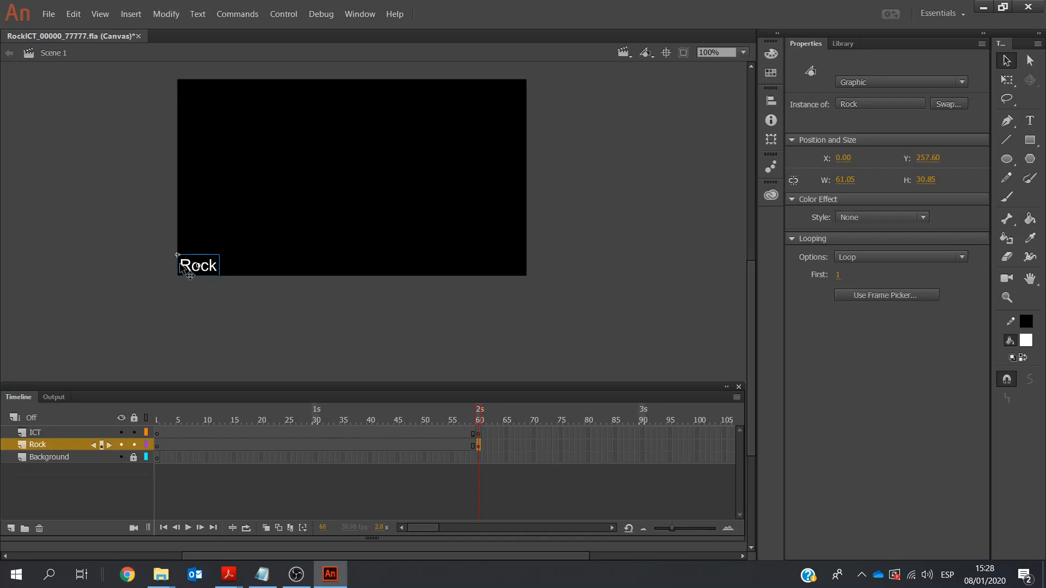
left_click(131, 14)
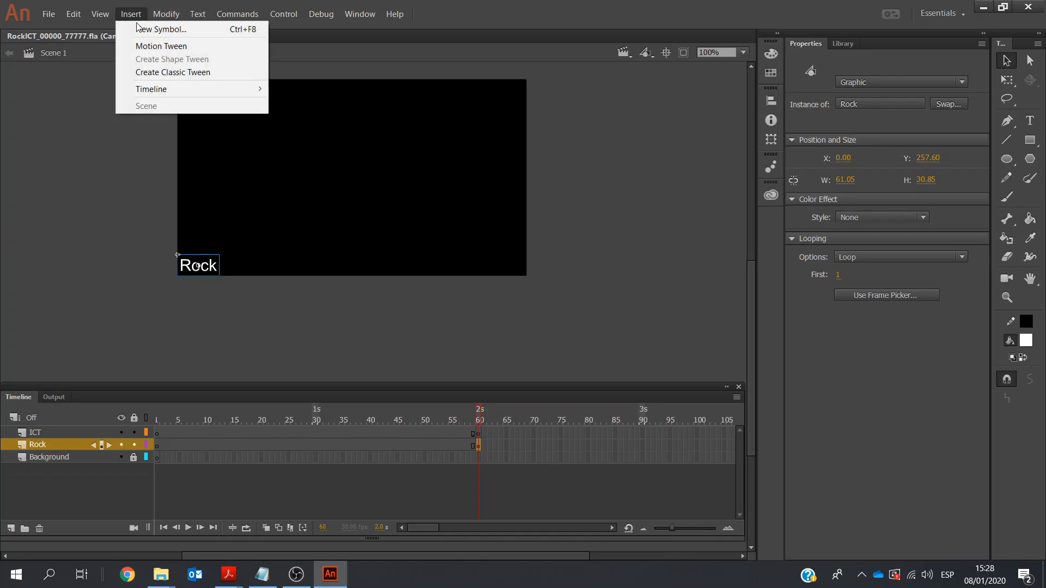
left_click(145, 47)
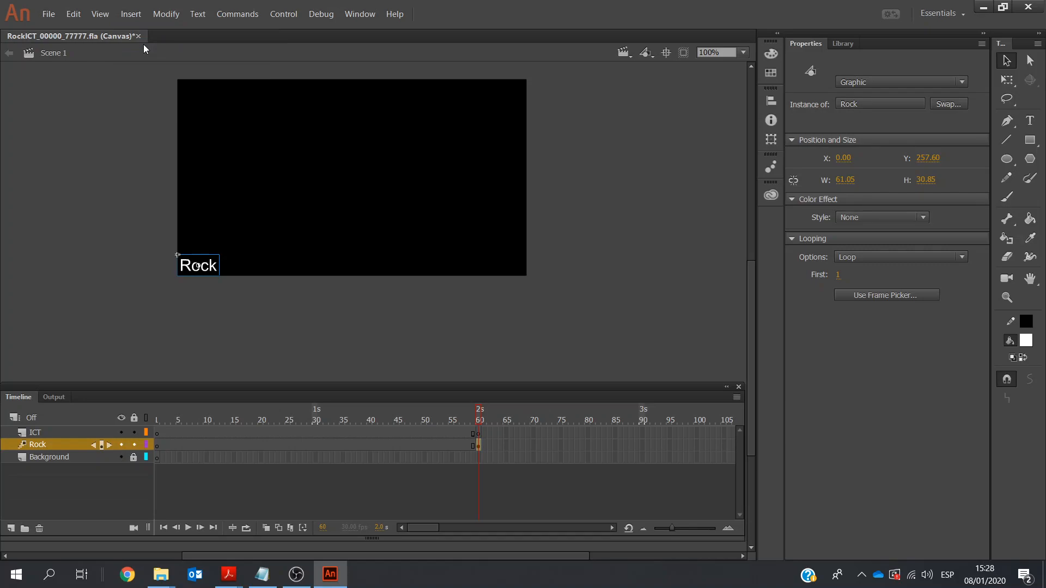
Place white 24 pt text ICT in the stage's top-right corner at frame 60 of the ICT layer
left_click(478, 434)
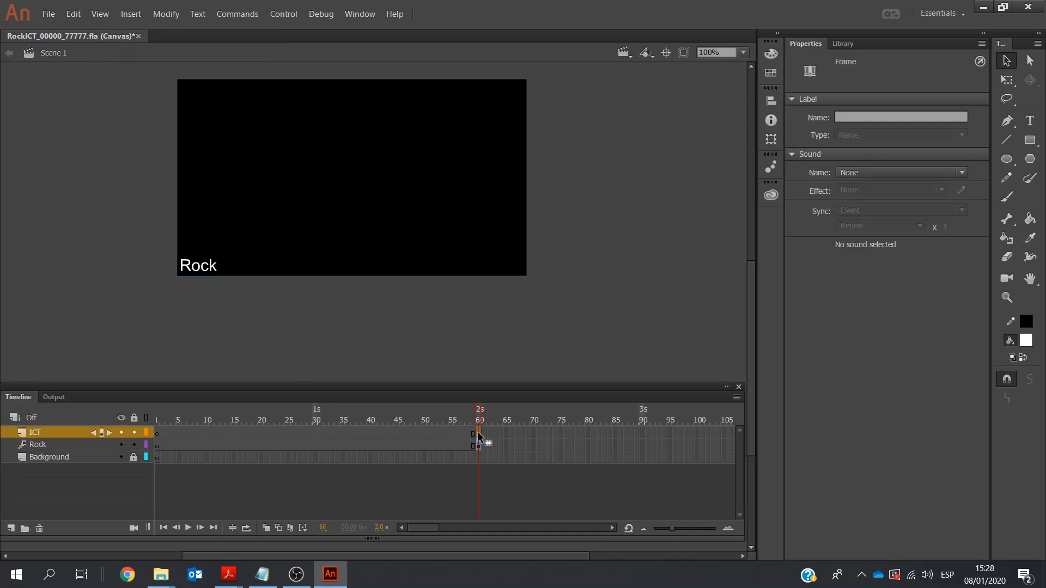
left_click(1030, 120)
left_click(544, 83)
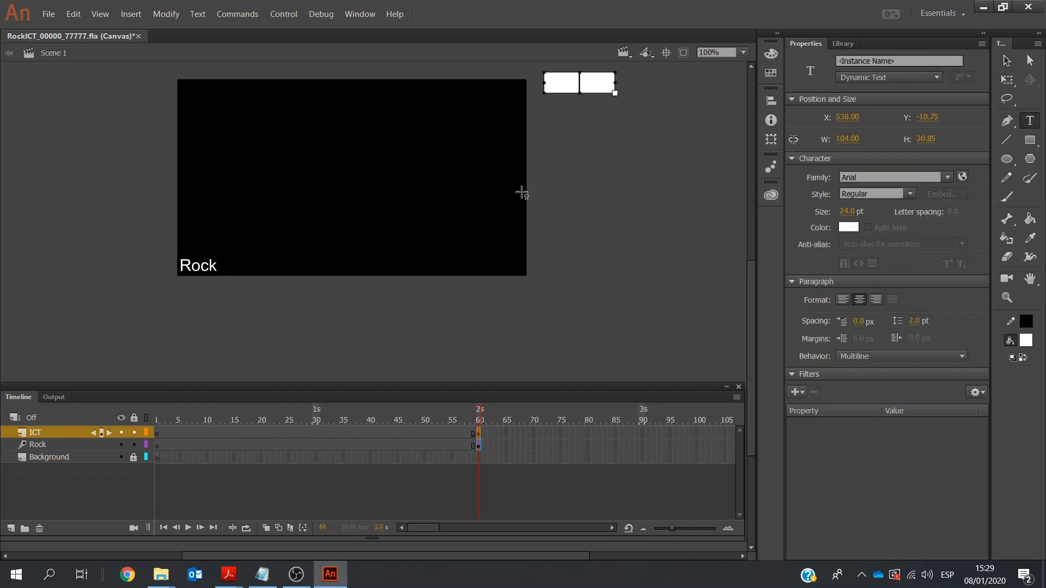
type("ICT")
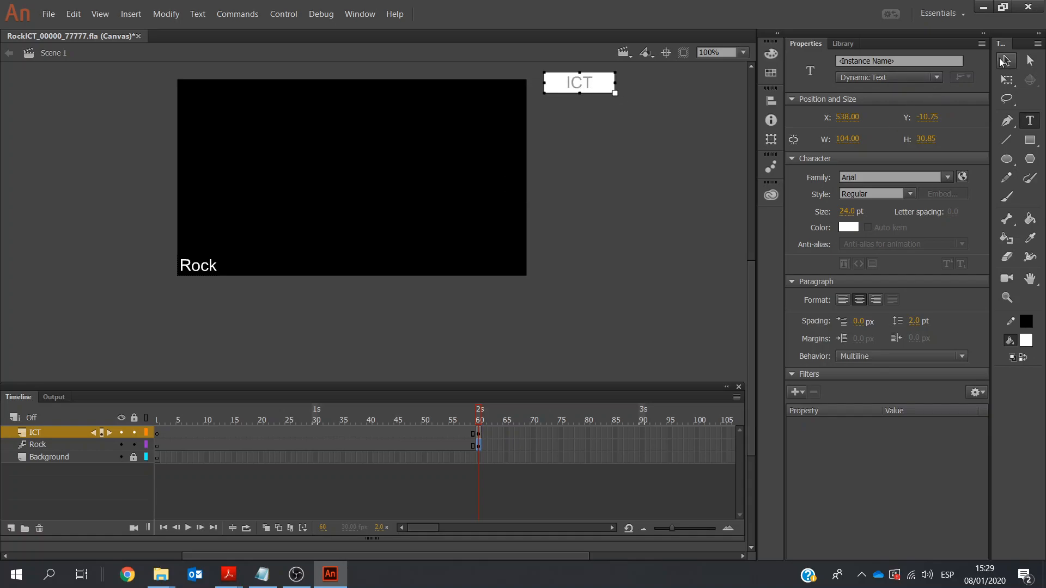
left_click(1006, 60)
left_click_drag(614, 83, 516, 86)
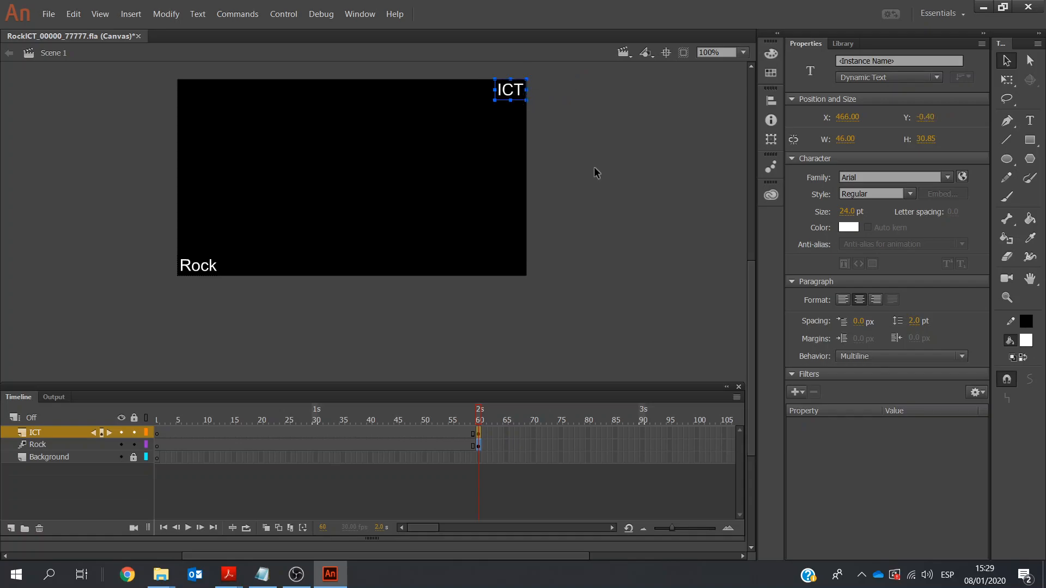
Convert the ICT text to a graphic symbol named ICT and apply a motion tween to it
right_click(504, 89)
left_click(571, 376)
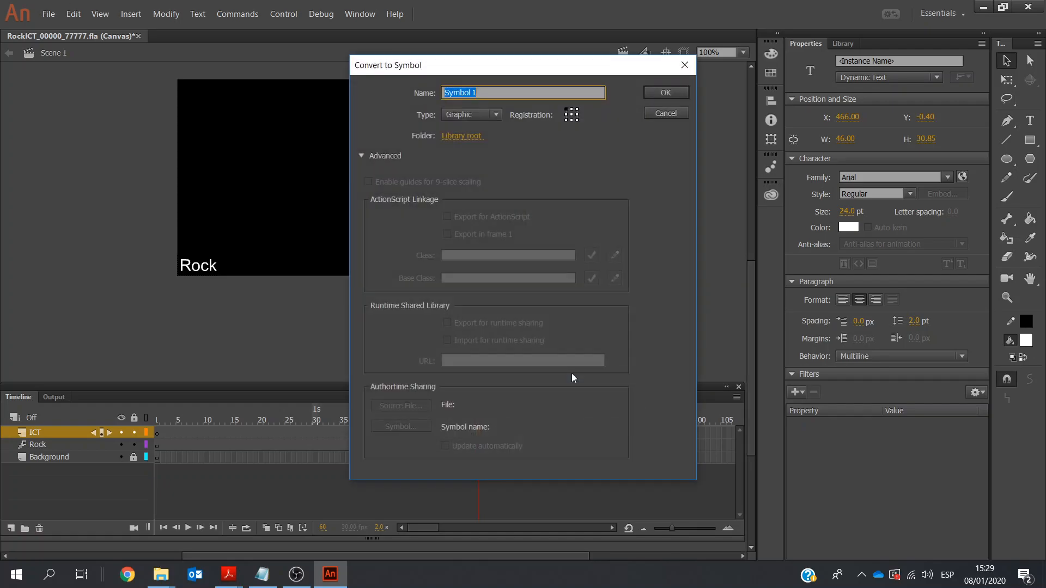
type("ICT")
left_click(645, 93)
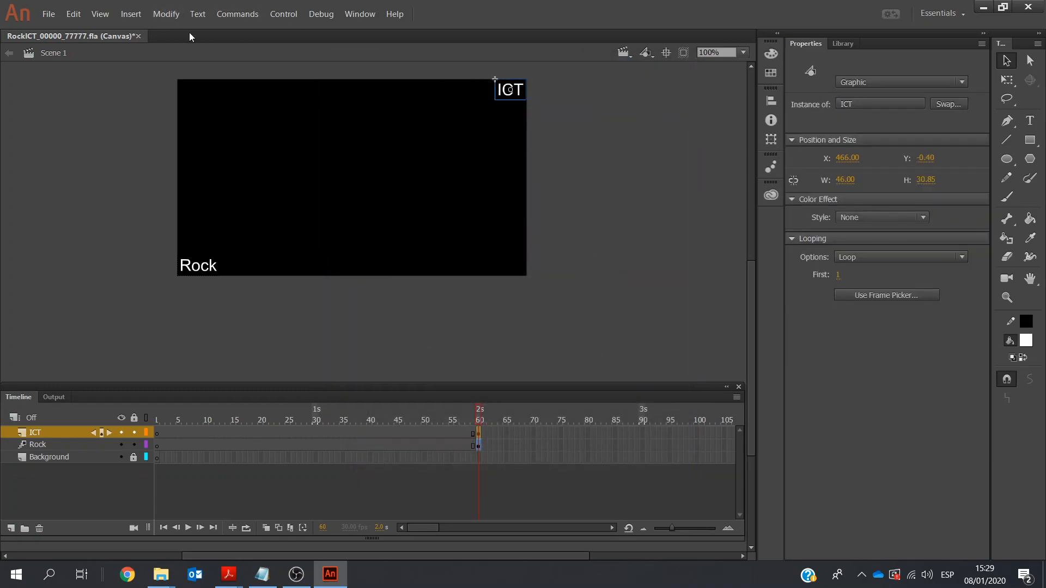
left_click(131, 14)
left_click(143, 47)
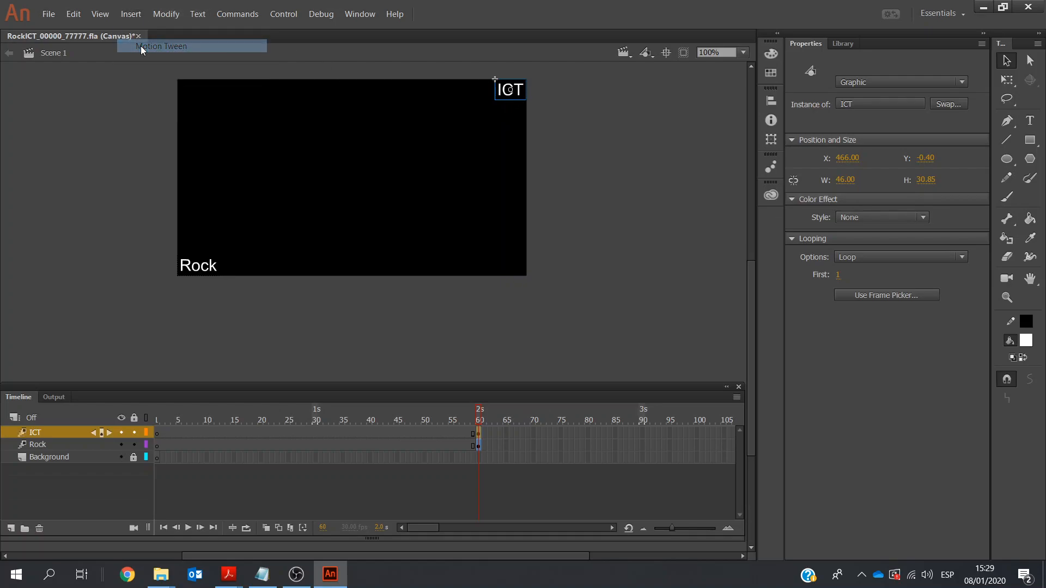
Extend the Rock and ICT motion tweens to 5 seconds by inserting keyframes at frame 150 on both layers
left_click(612, 527)
left_click(613, 527)
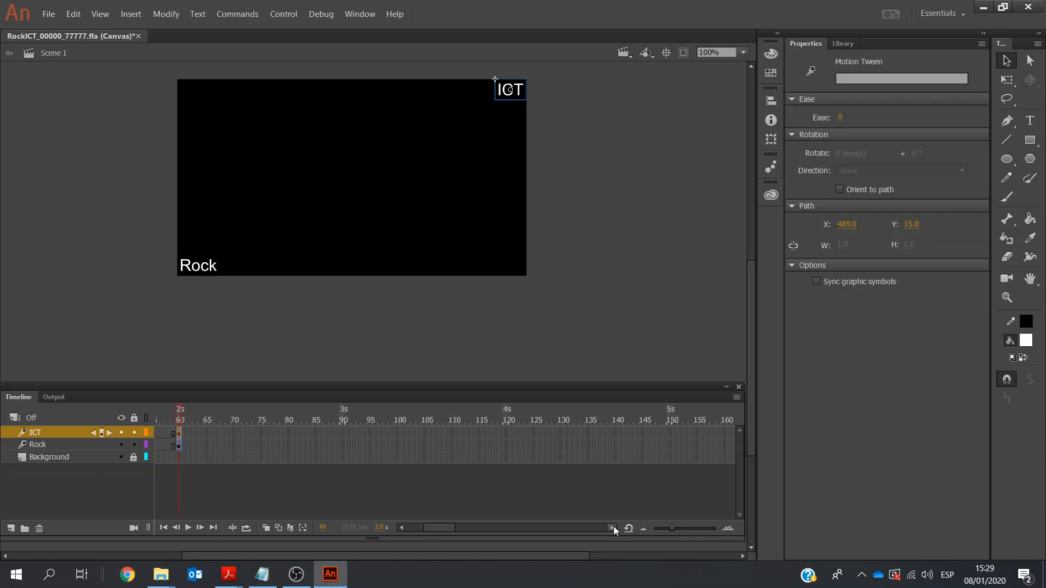
left_click(668, 445)
right_click(668, 445)
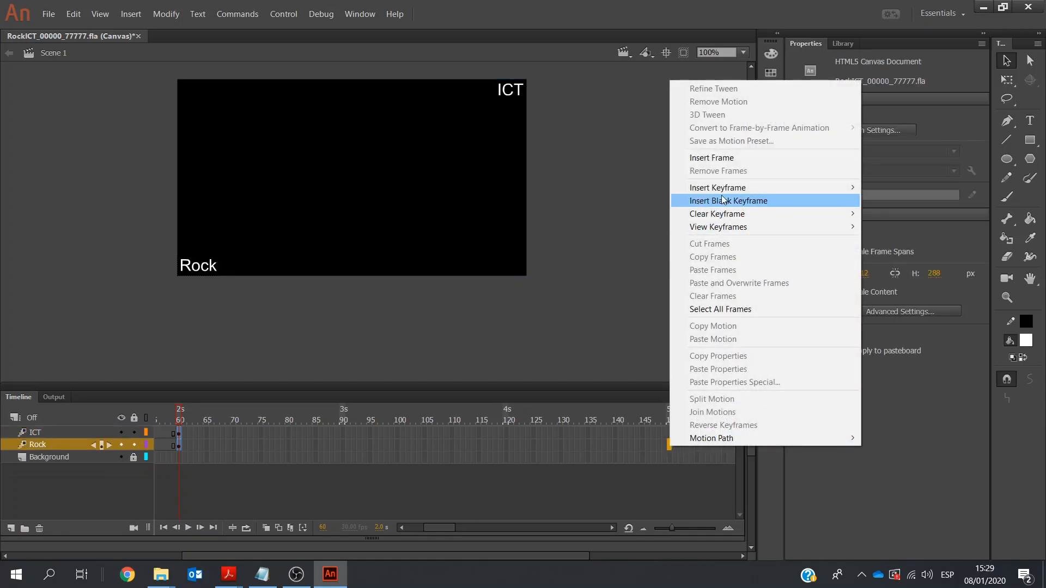
mouse_move(722, 192)
left_click(888, 188)
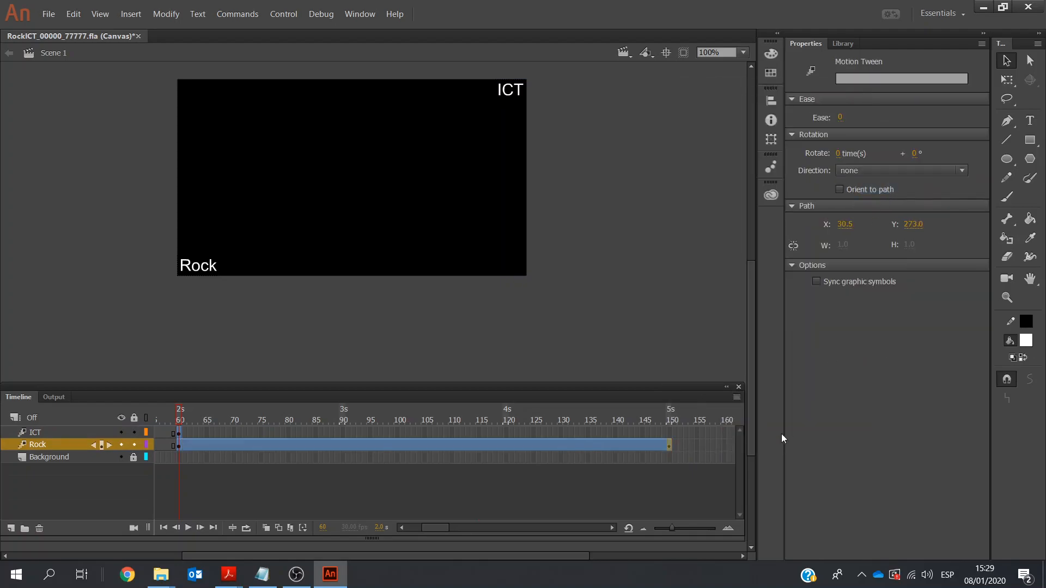
left_click(668, 431)
right_click(668, 431)
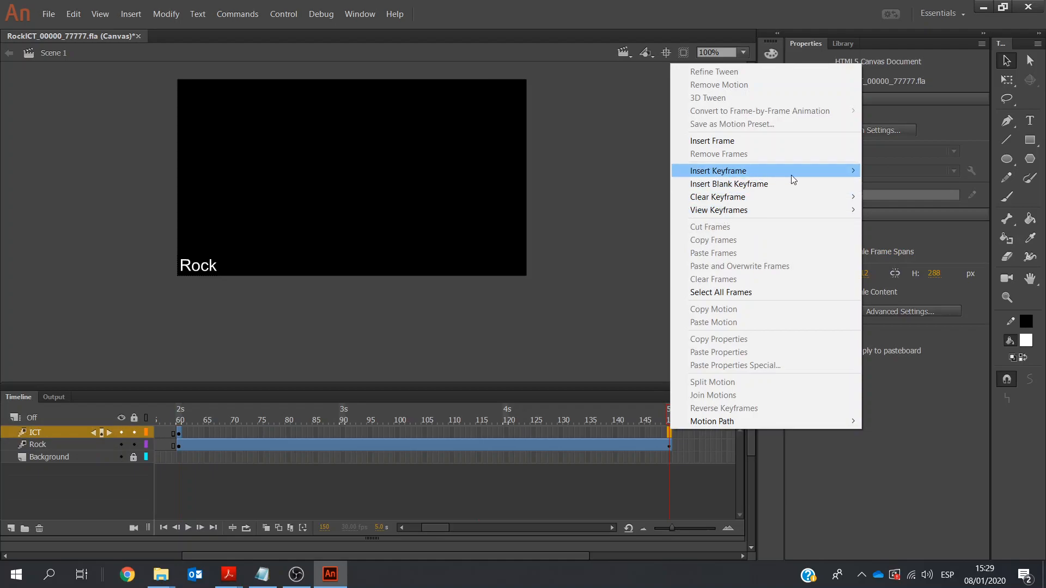
mouse_move(777, 171)
left_click(892, 169)
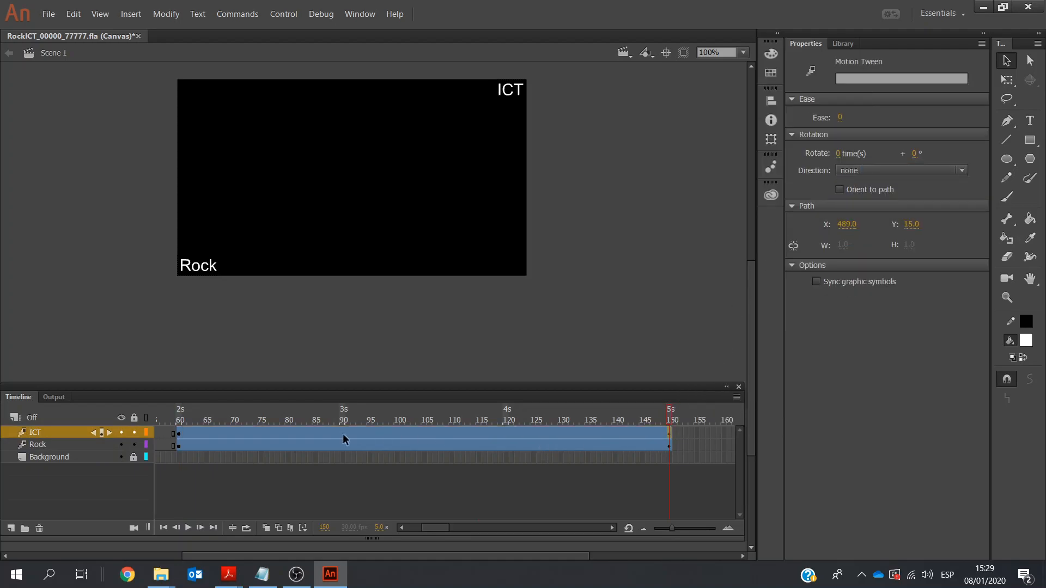
Move the Rock symbol at frame 150 out of the corner and center it horizontally and vertically on the stage
left_click(179, 445)
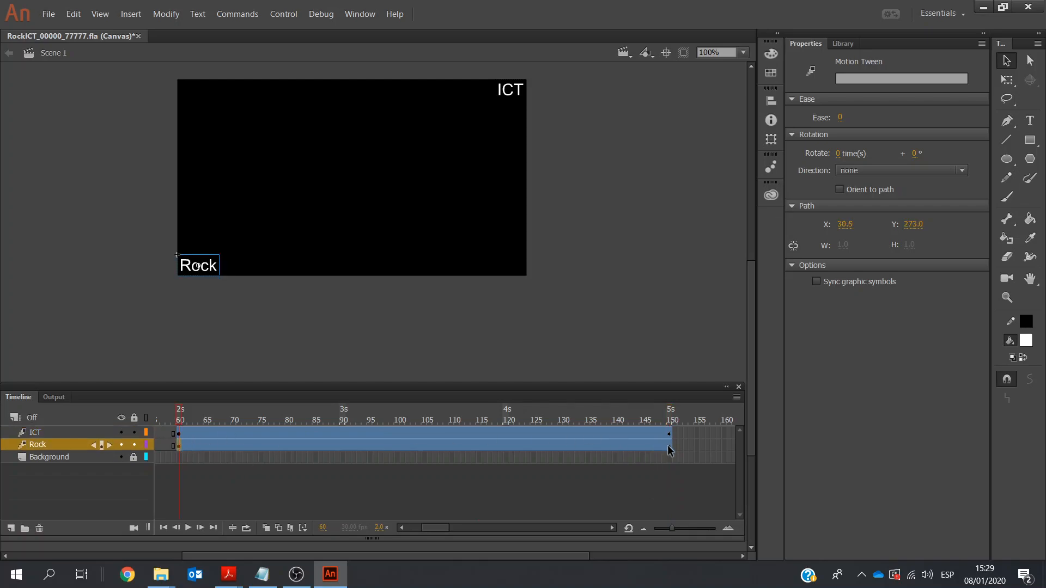
left_click(669, 451)
left_click_drag(213, 266, 330, 180)
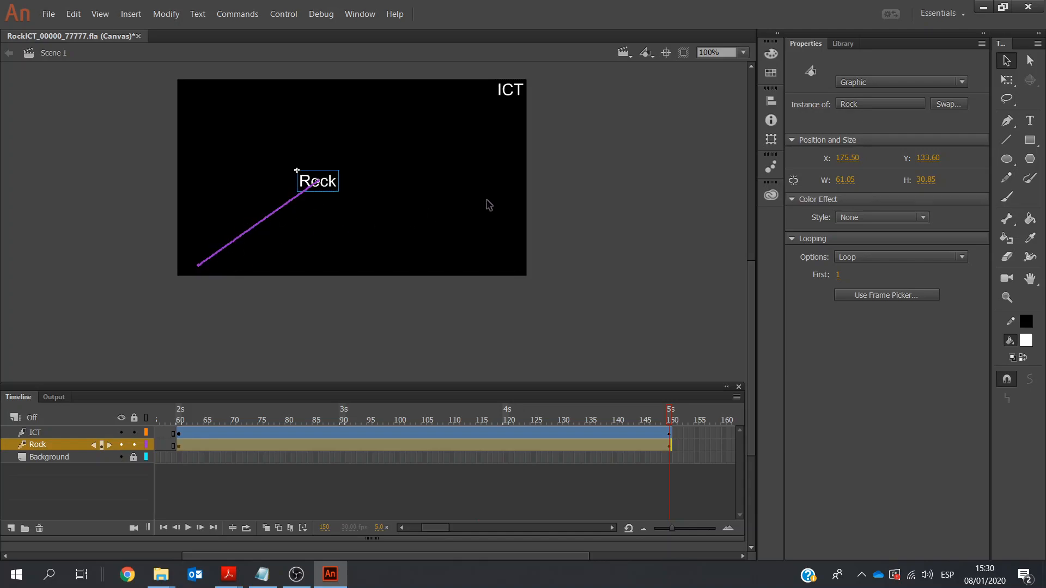
left_click(767, 104)
left_click(650, 125)
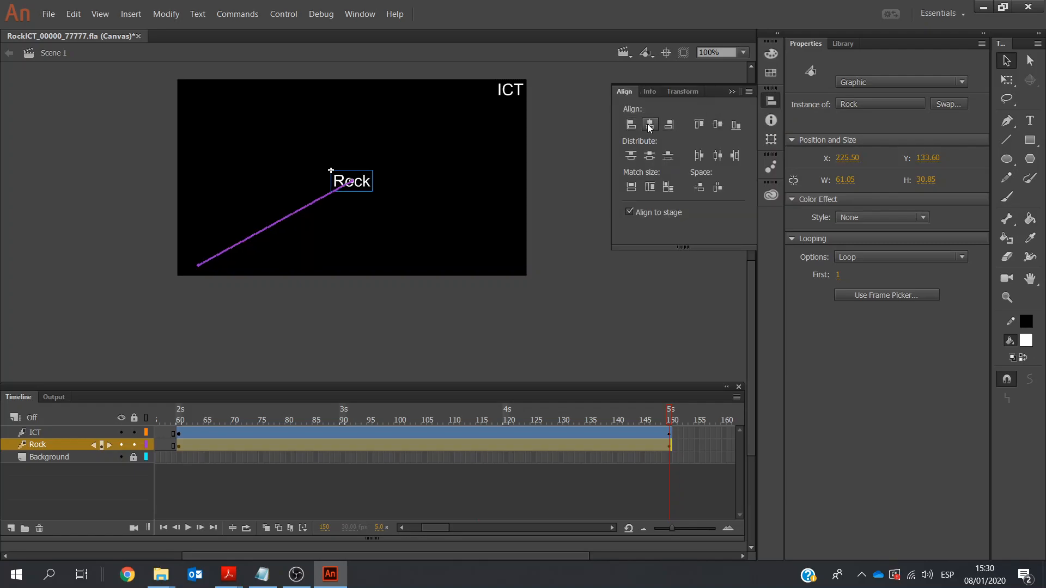
left_click(649, 155)
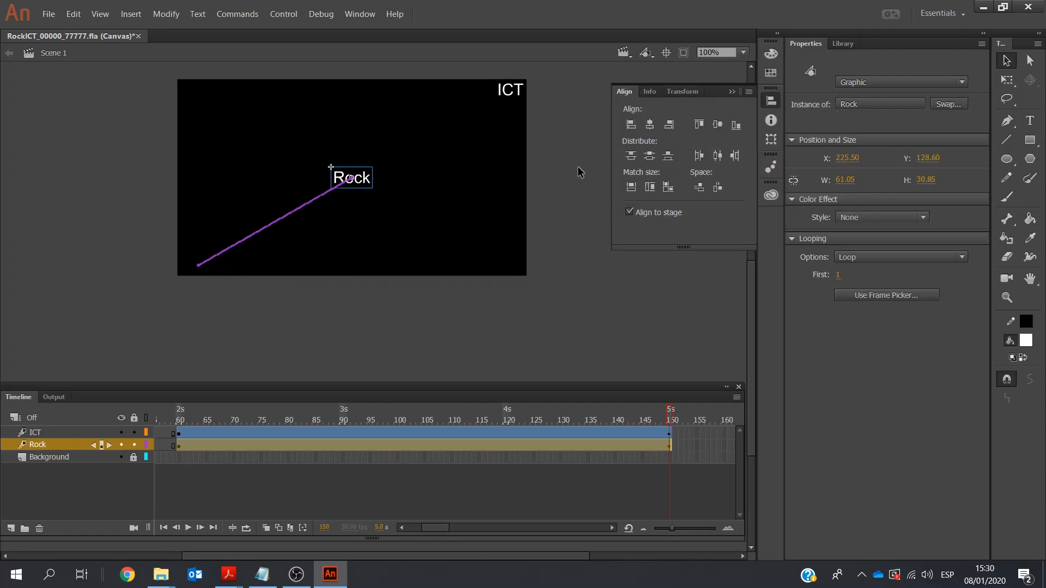
Nudge the Rock symbol at frame 150 left to X 212.50
key("Left")
key("Left")
key("Left")
key("Left")
key("Left")
key("Left")
key("Left")
key("Left")
key("Left")
key("Left")
key("Left")
key("Left")
key("Left")
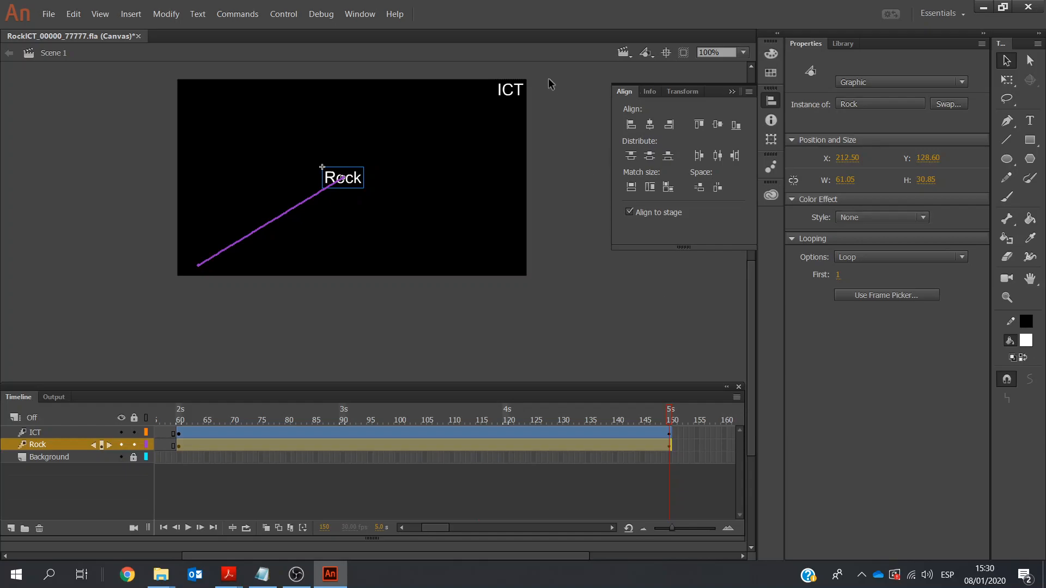
left_click(607, 341)
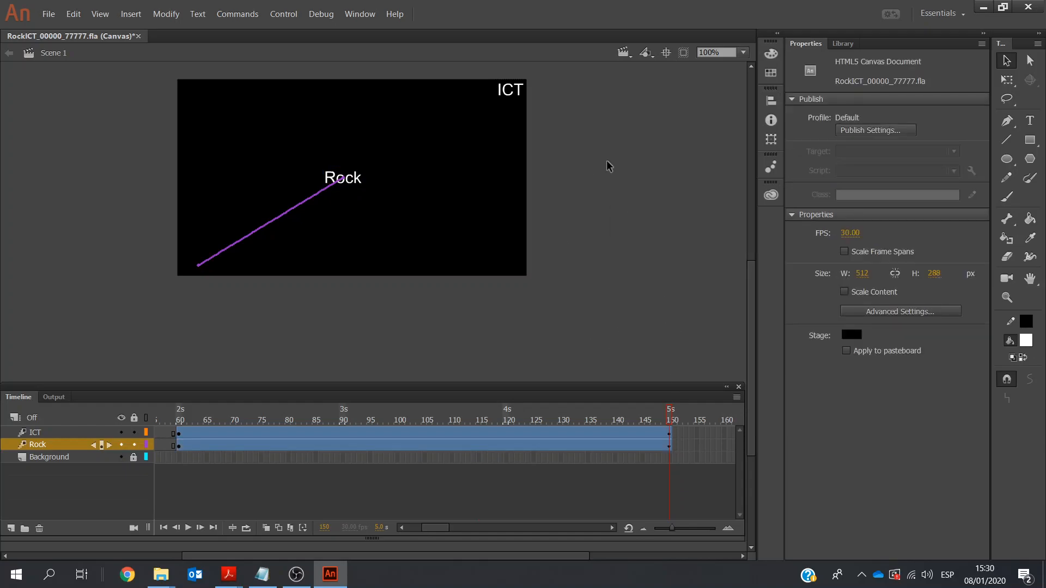
Move the ICT symbol at frame 150 beside Rock at X 274, Y 128.60, and check both tweens at intermediate frames
left_click(512, 93)
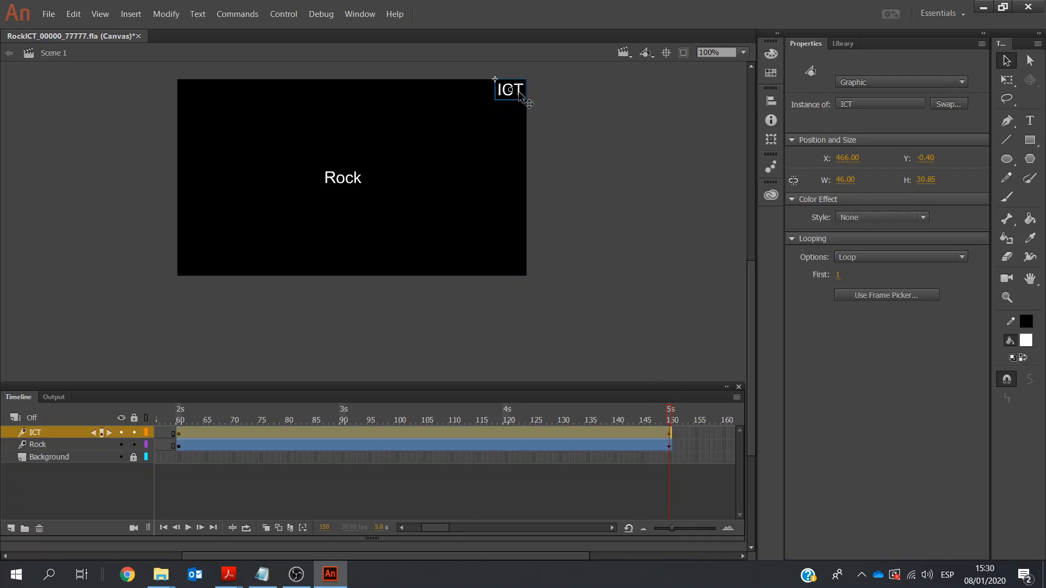
left_click_drag(516, 105, 390, 183)
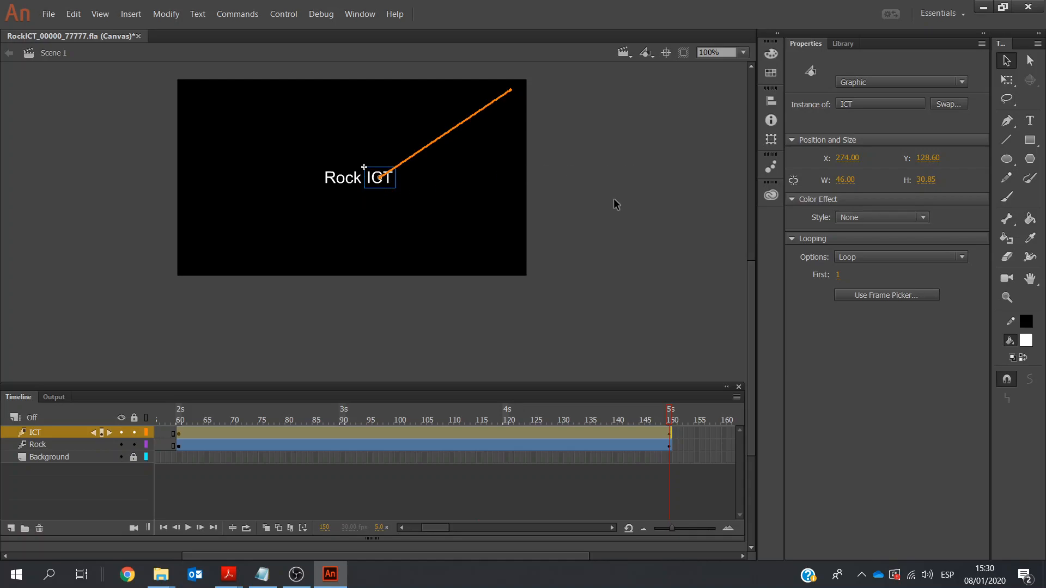
left_click(358, 446)
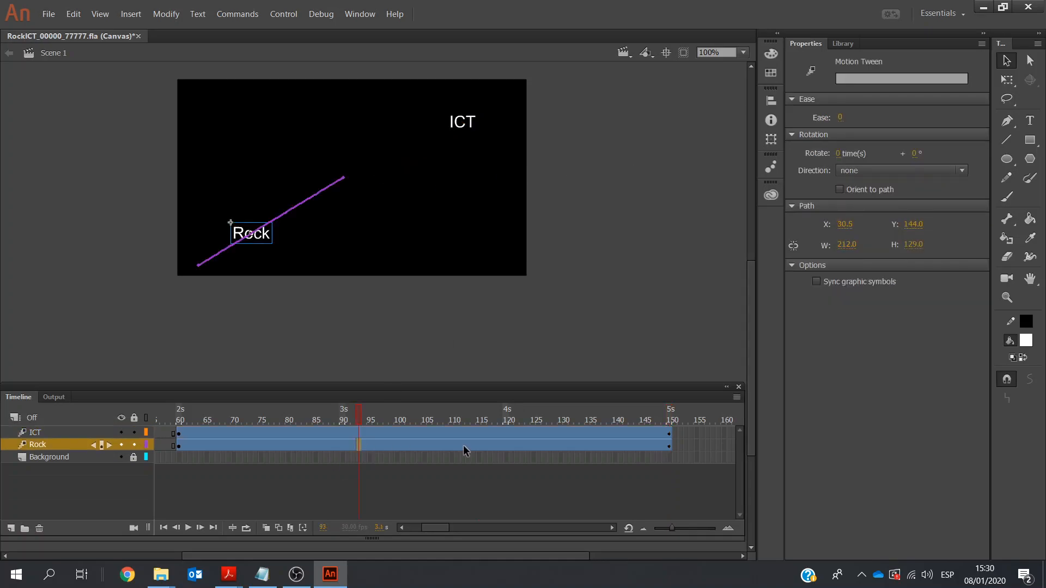
left_click(526, 446)
left_click(614, 445)
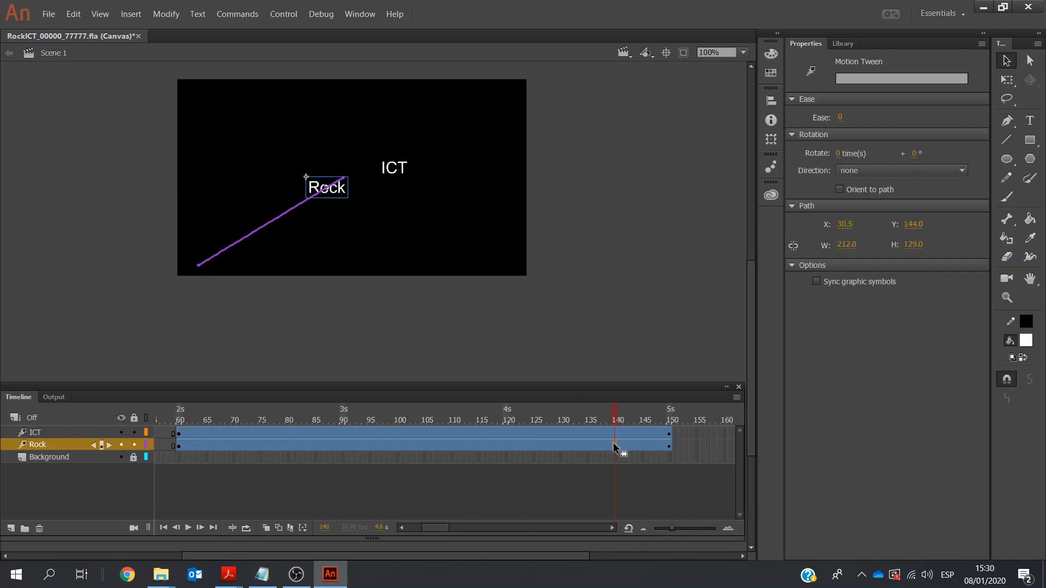
left_click(643, 448)
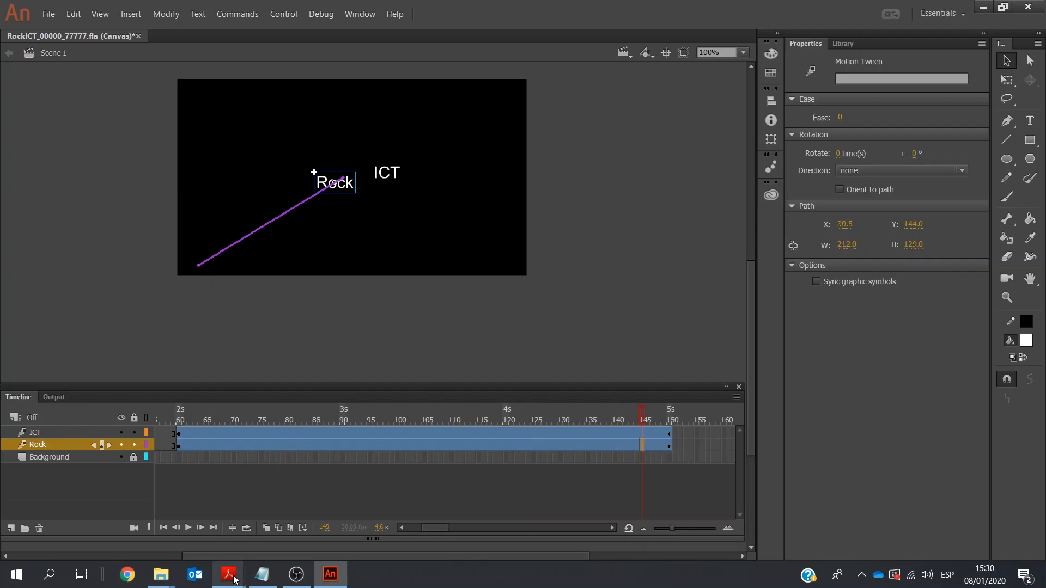
mouse_move(234, 577)
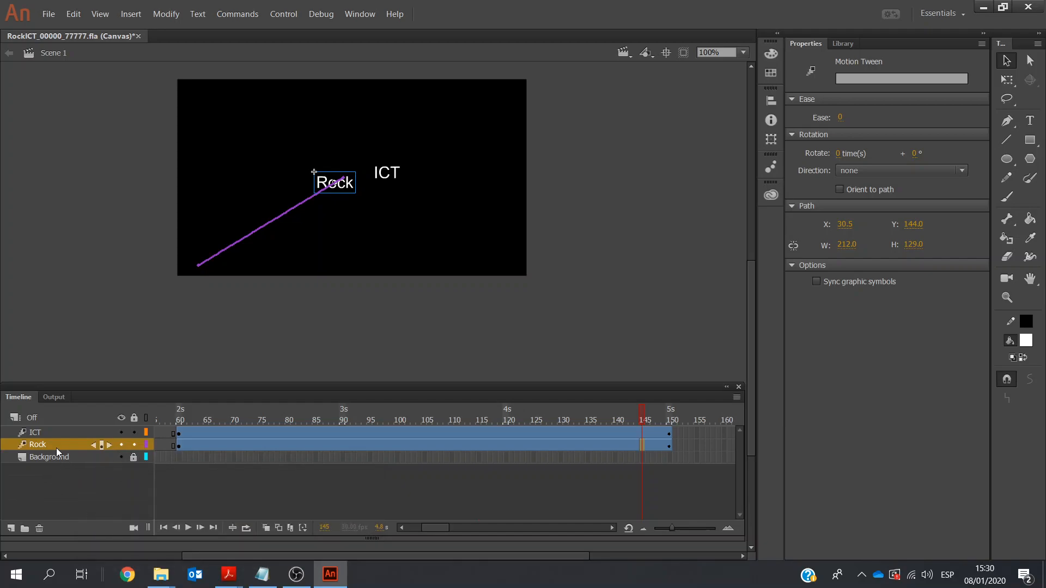
Add a new layer above the ICT layer and name it RedR
left_click(52, 433)
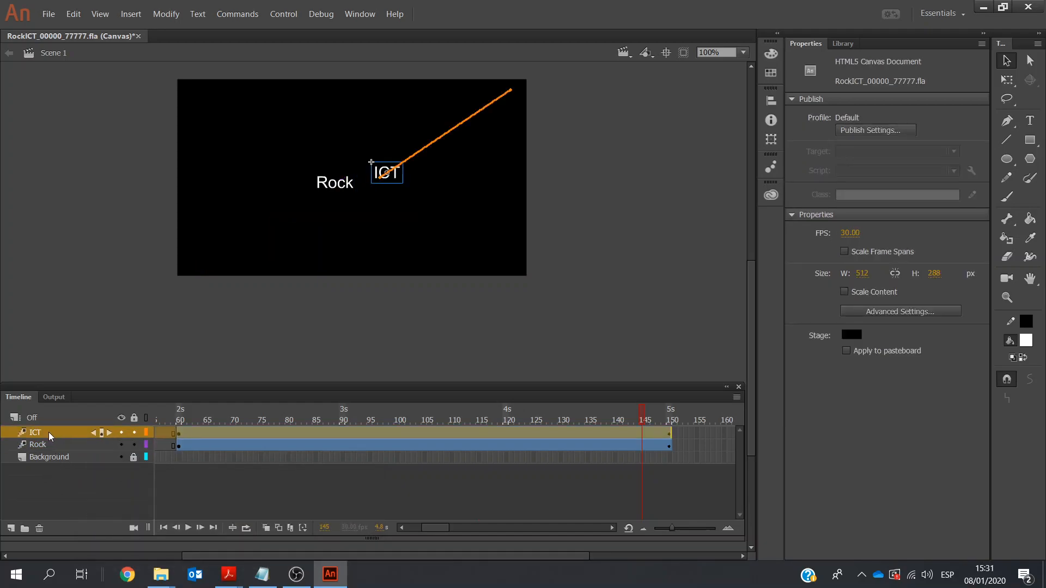
left_click(169, 489)
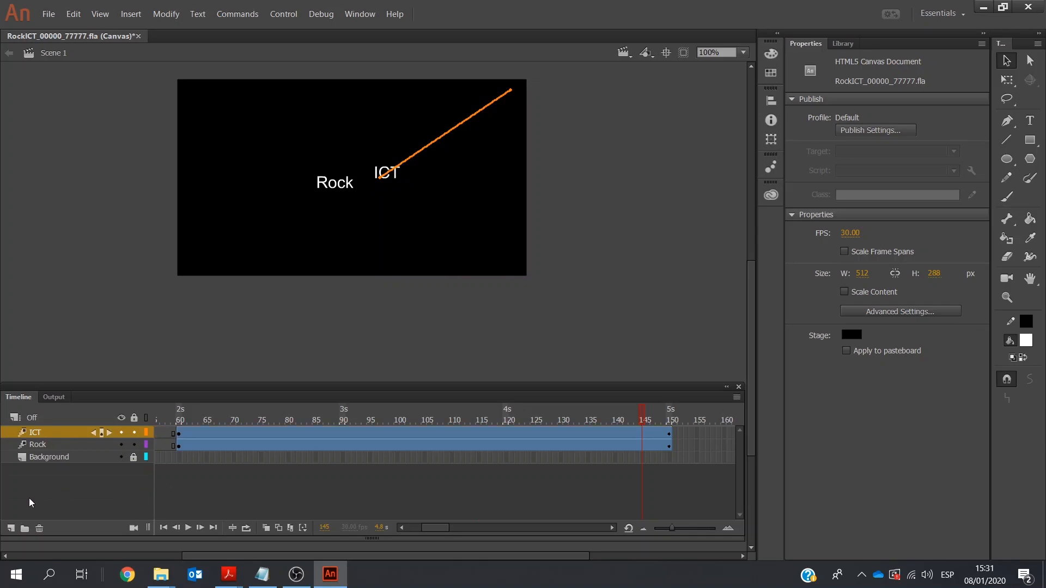
left_click(11, 528)
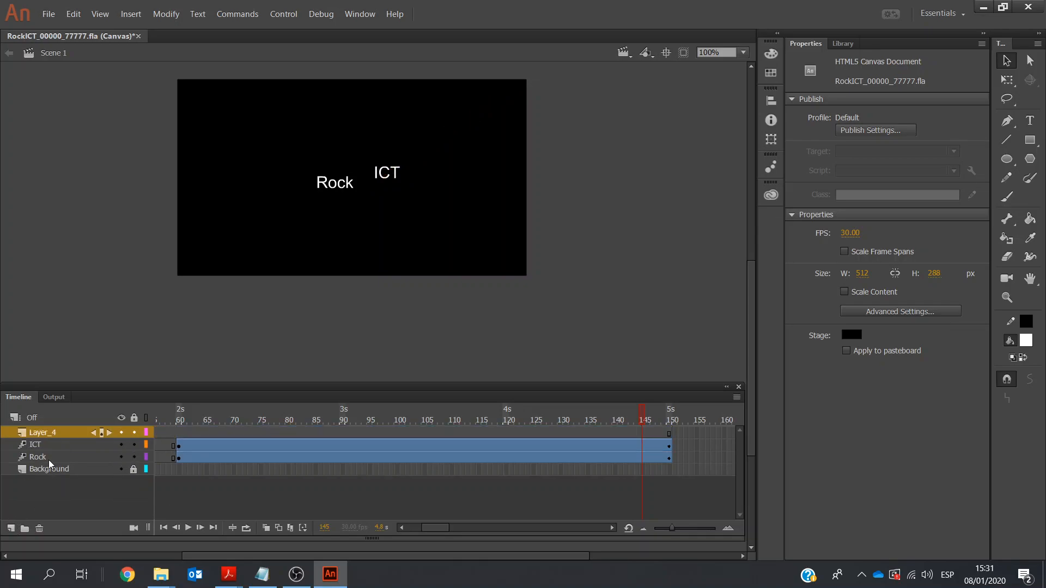
left_click(57, 431)
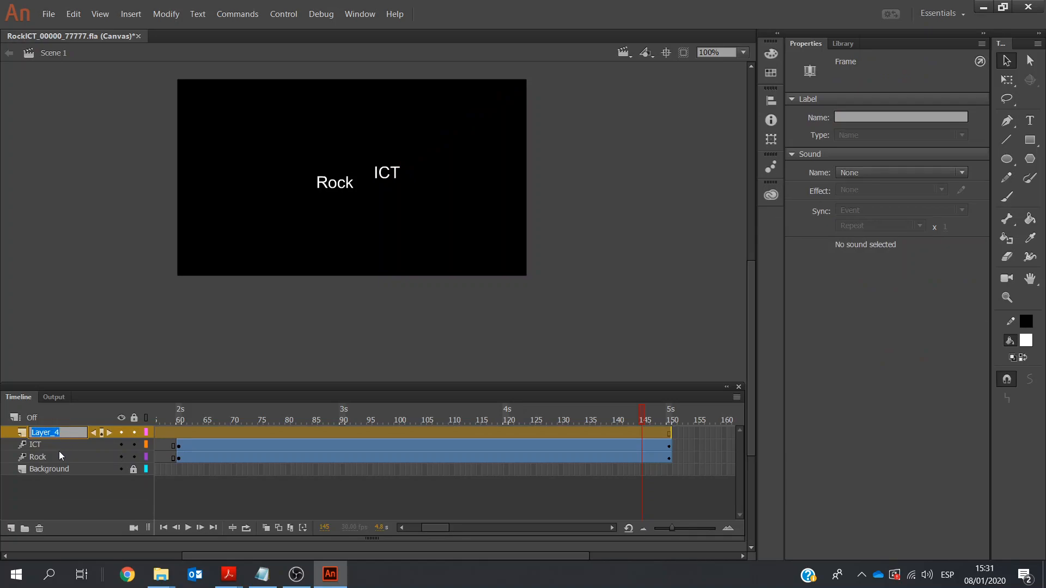
left_click(674, 432)
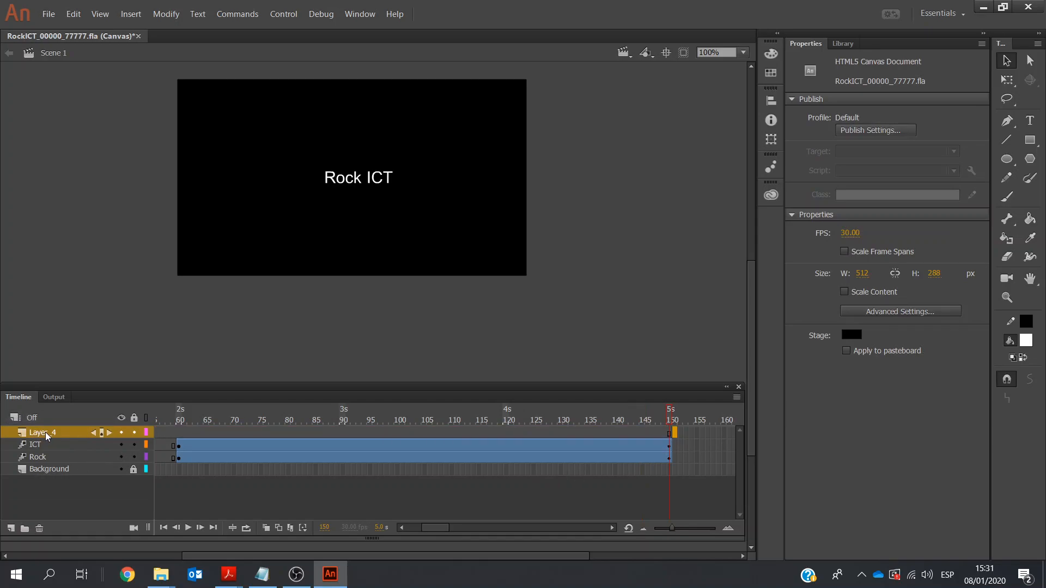
left_click(670, 434)
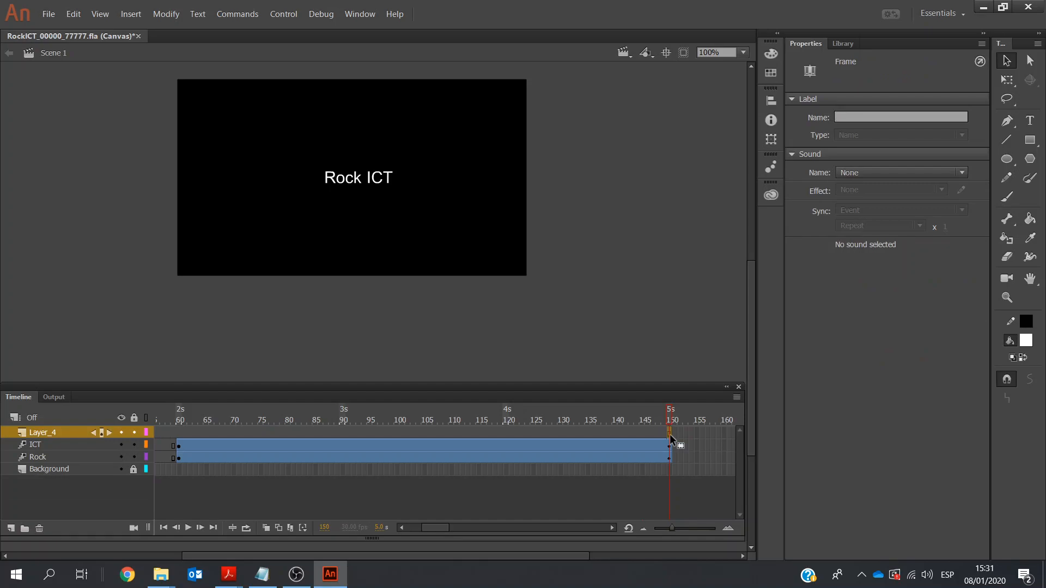
double_click(39, 432)
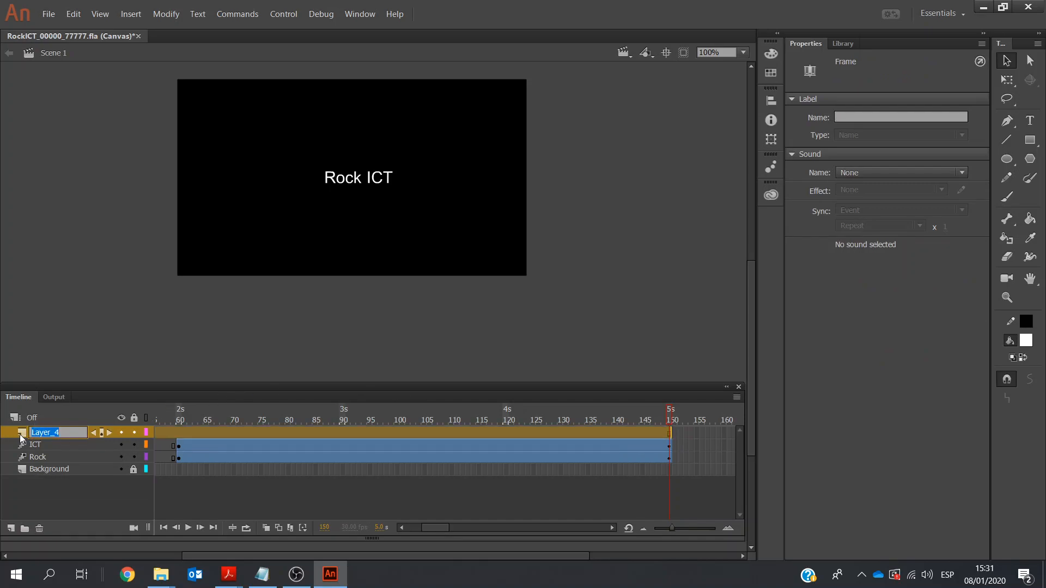
type("RedR")
Insert a keyframe at frame 150 of the RedR layer
left_click(668, 433)
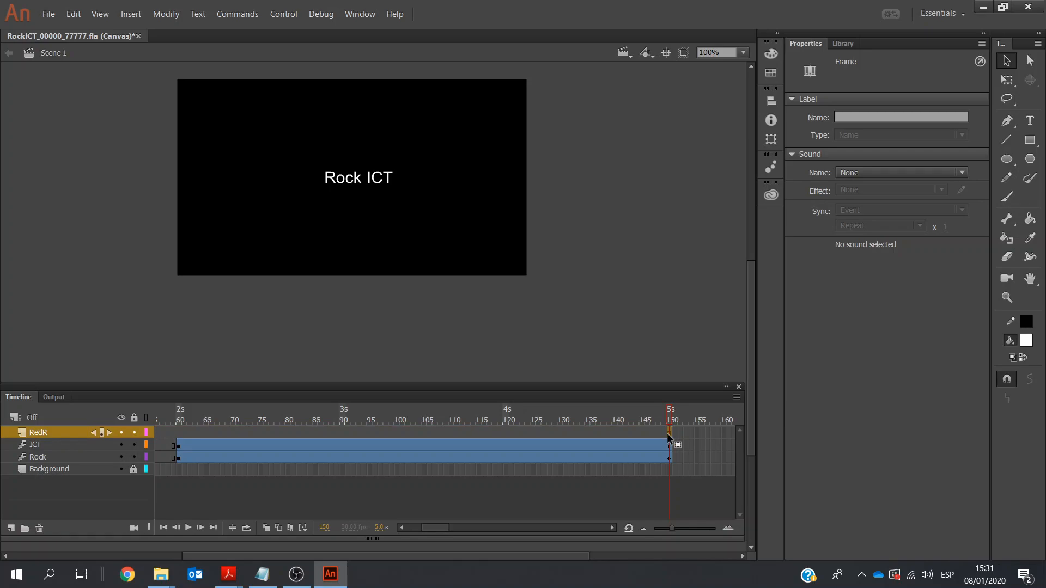
right_click(669, 432)
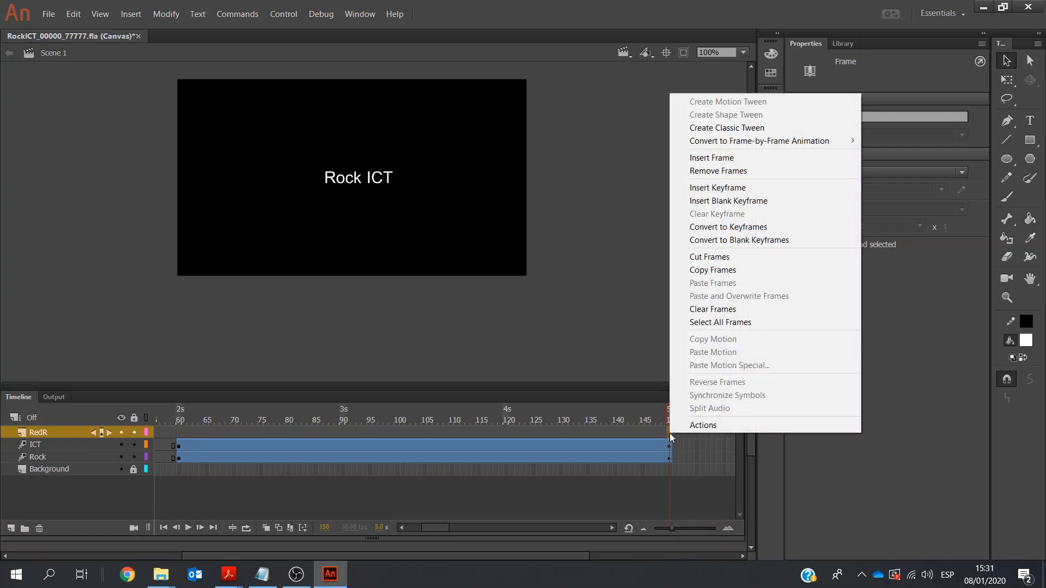
left_click(733, 188)
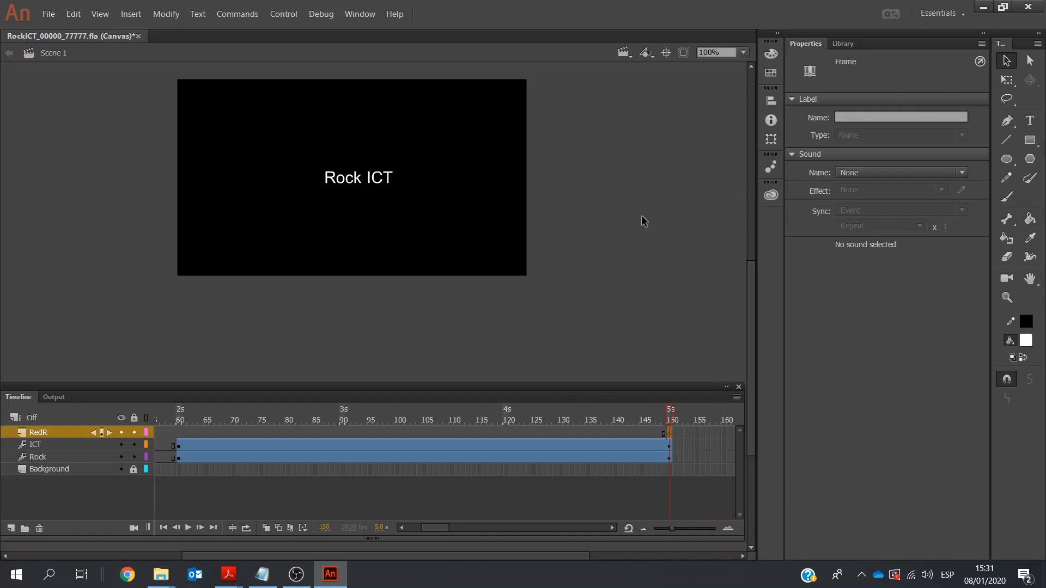
Create a red 24 pt letter R beside the stage, shrink its text box to the letter and level it with Rock ICT at Y 128.60
left_click(1030, 120)
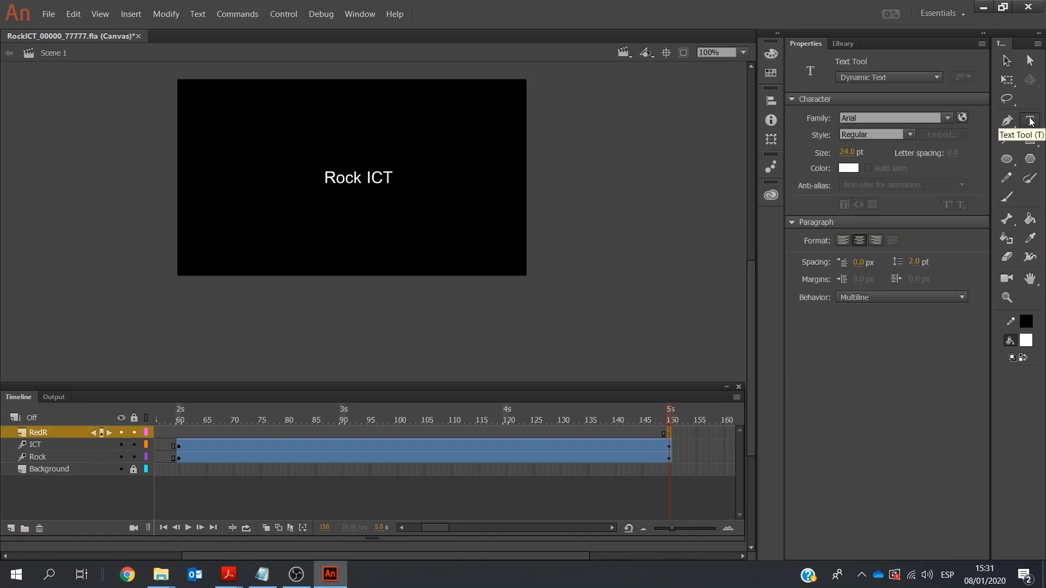
left_click(848, 168)
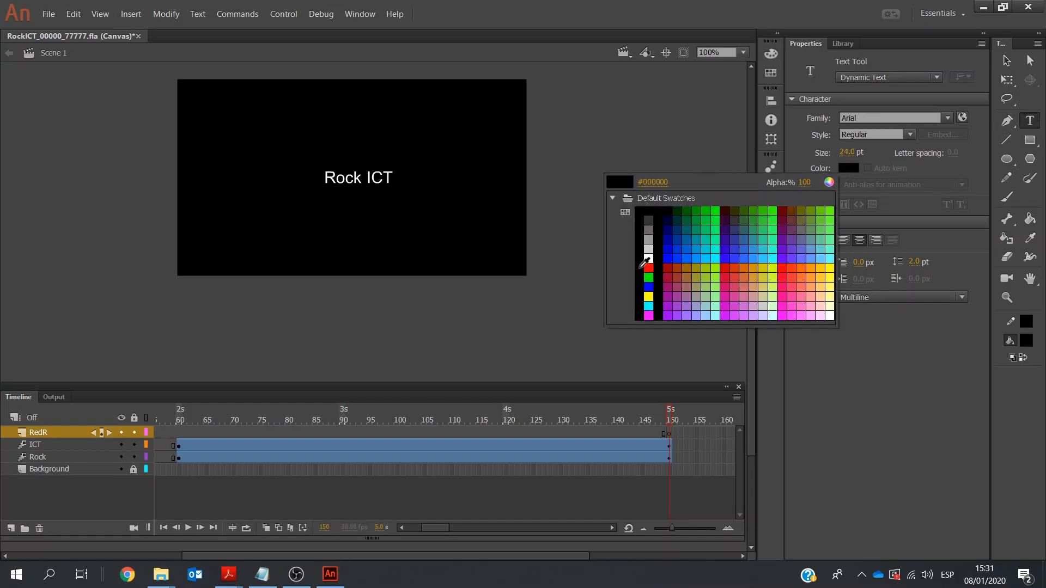
left_click(648, 268)
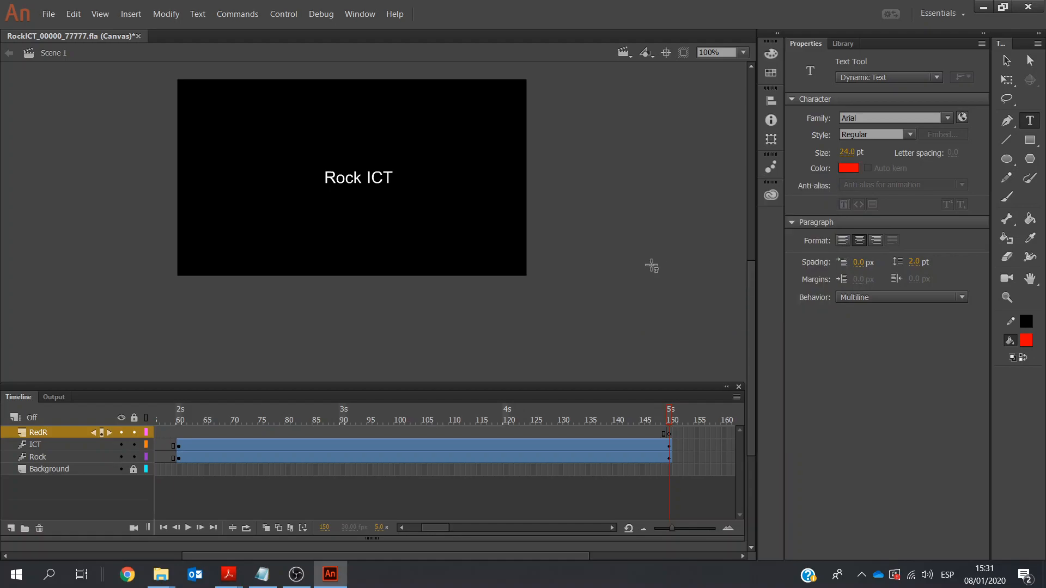
left_click(592, 210)
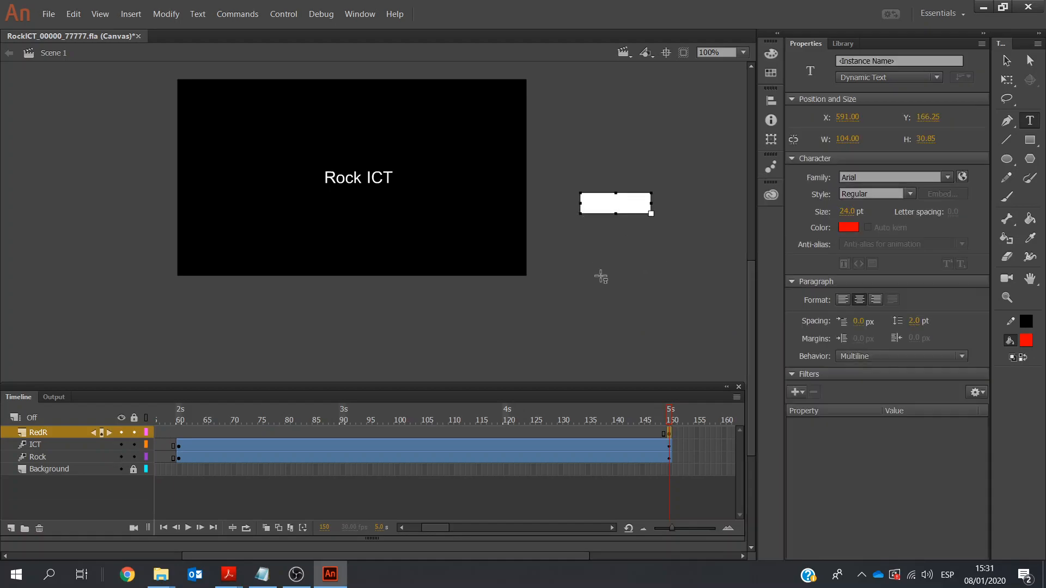
type("R")
left_click(1006, 60)
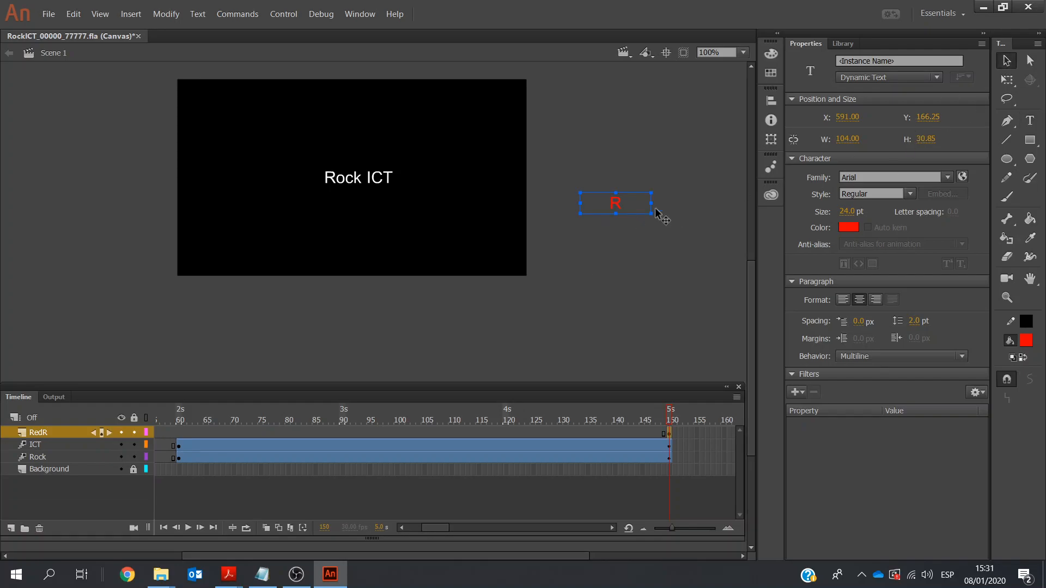
left_click_drag(651, 202, 593, 199)
left_click_drag(584, 201, 577, 180)
Convert the red R to a graphic symbol named RedR and place it over the R of Rock at X 213.35, Y 128.60
right_click(574, 179)
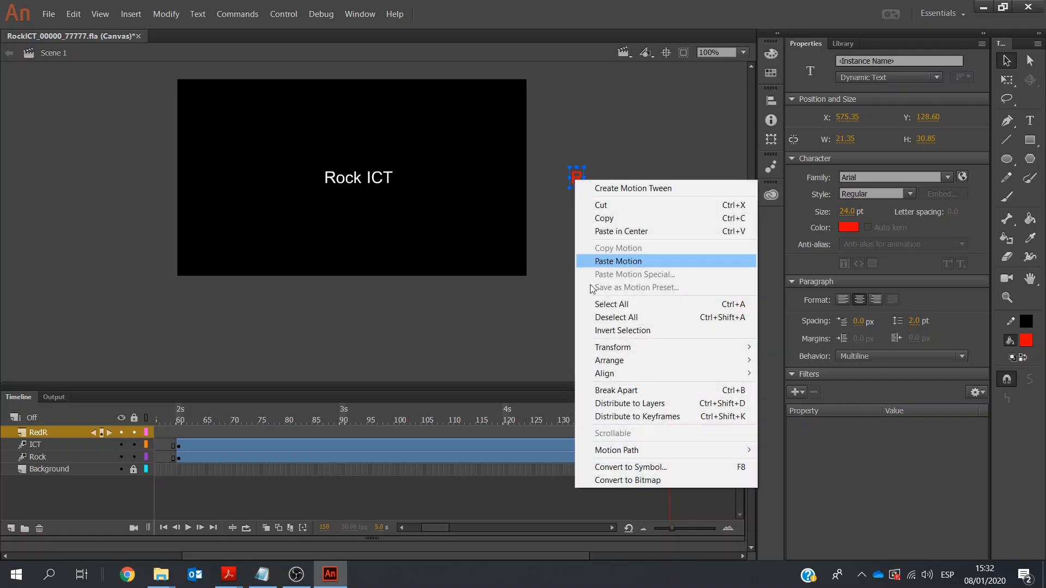
left_click(619, 467)
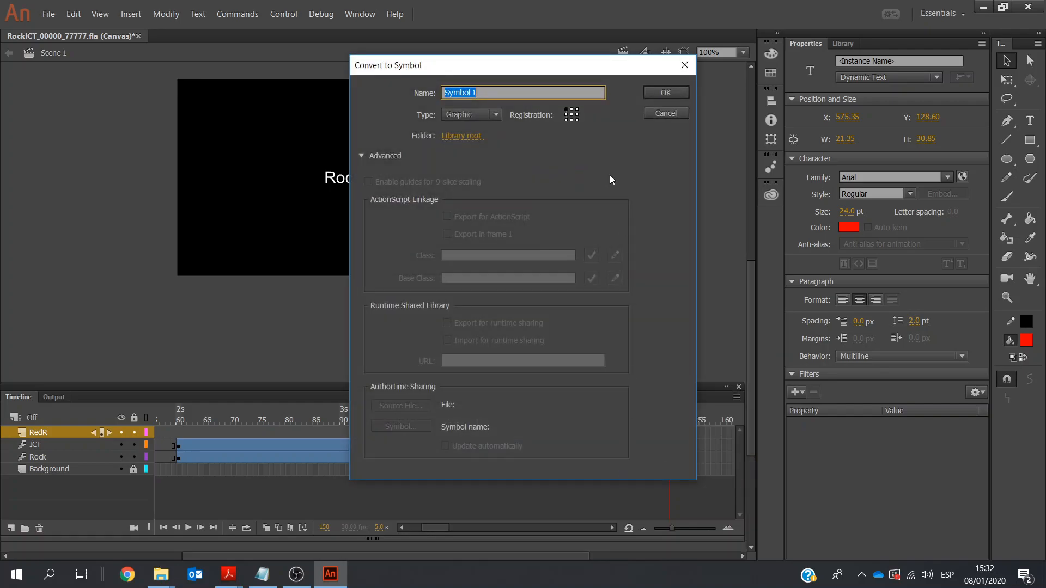
type("RedR")
left_click(649, 93)
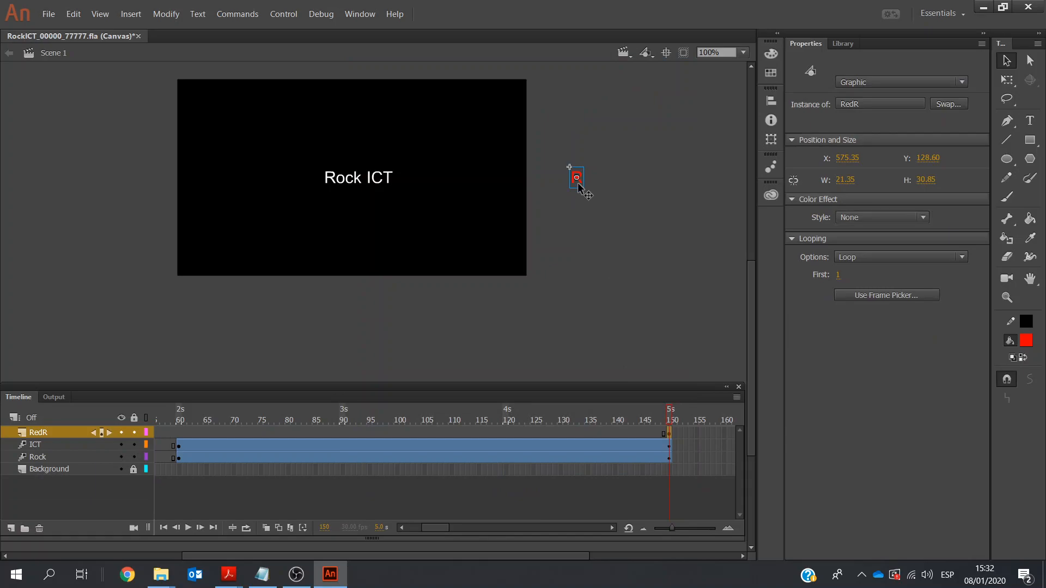
left_click_drag(578, 181, 333, 187)
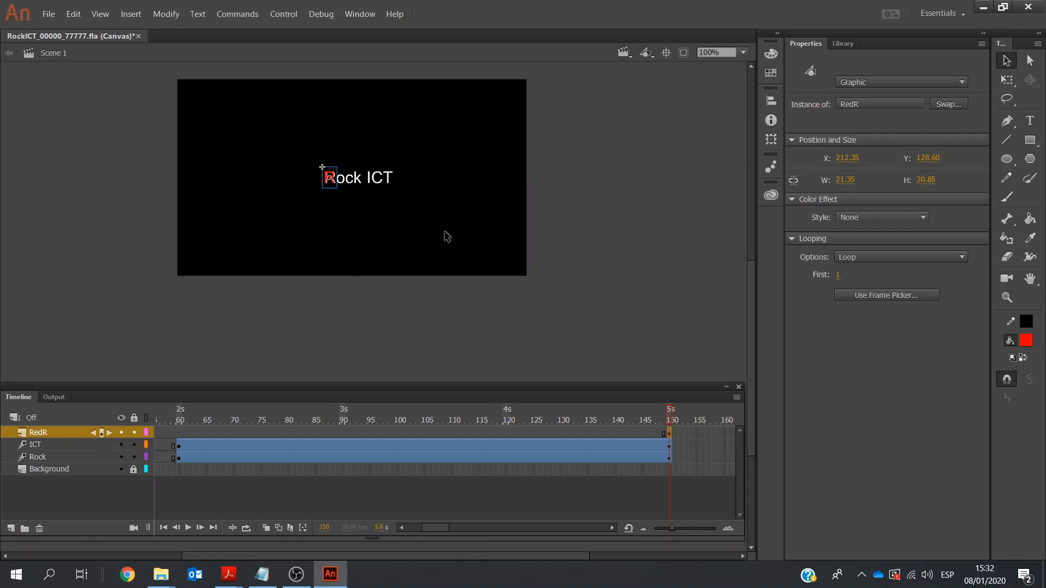
key("Right")
Apply a motion tween to the red R on the RedR layer, starting at frame 150
left_click(612, 530)
left_click(612, 531)
left_click(612, 530)
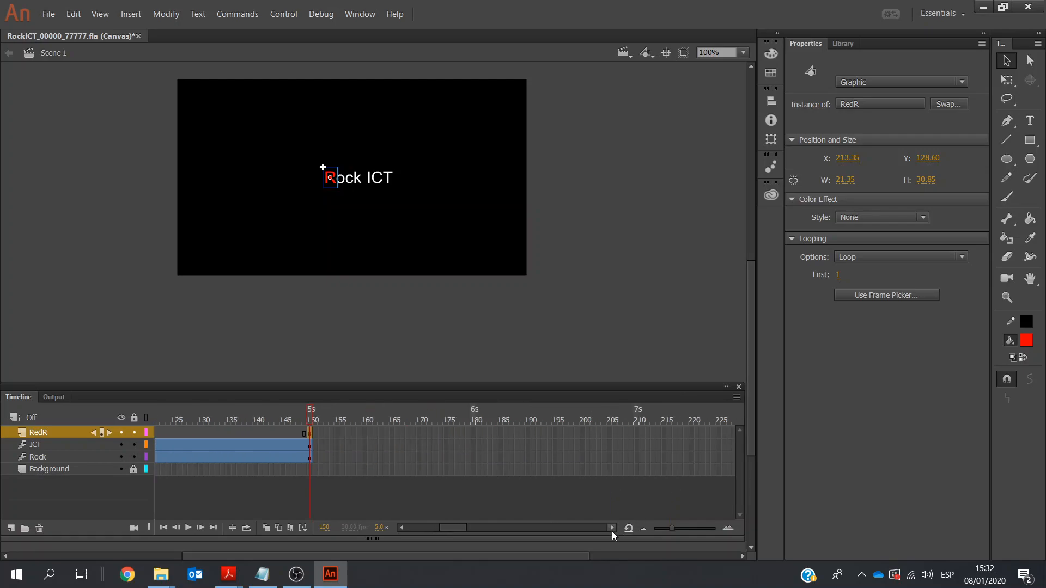
left_click(612, 531)
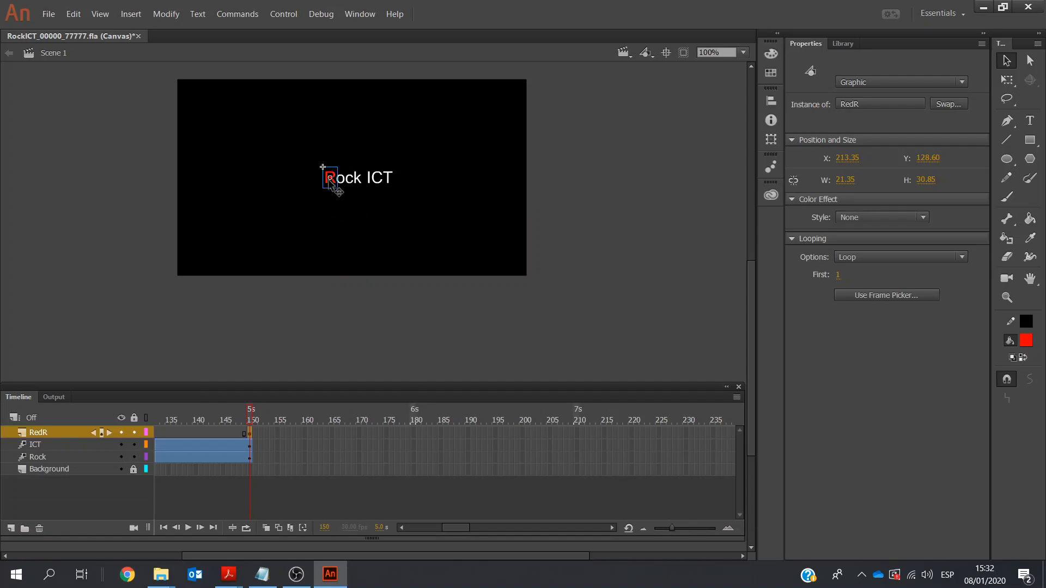
left_click(166, 17)
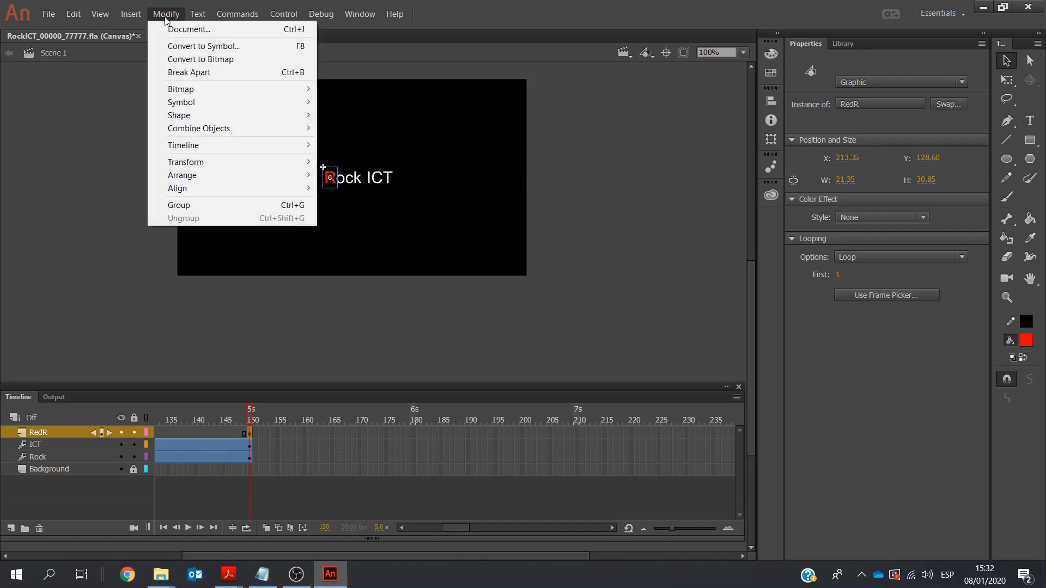
mouse_move(131, 14)
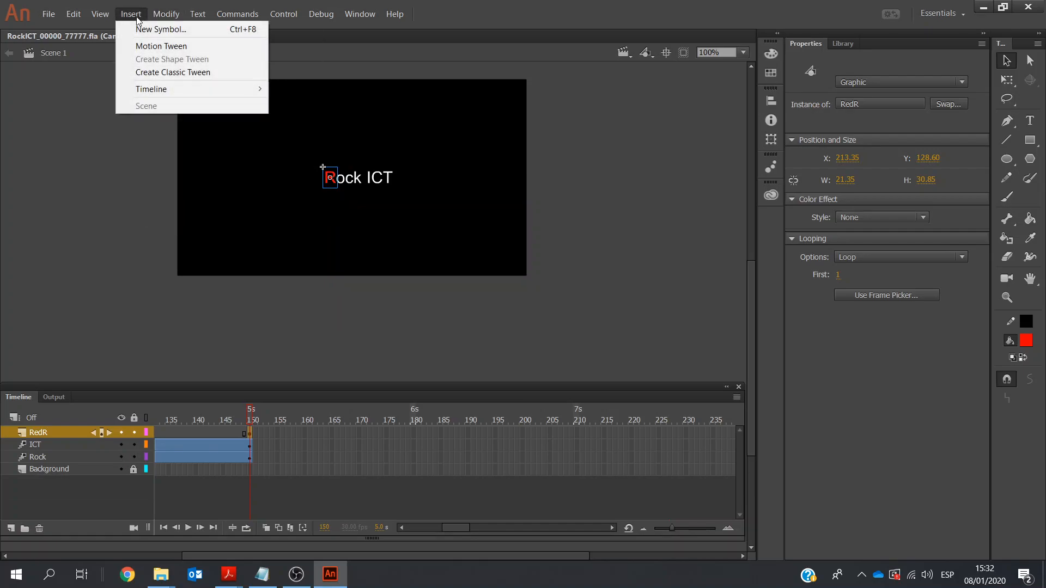
left_click(139, 48)
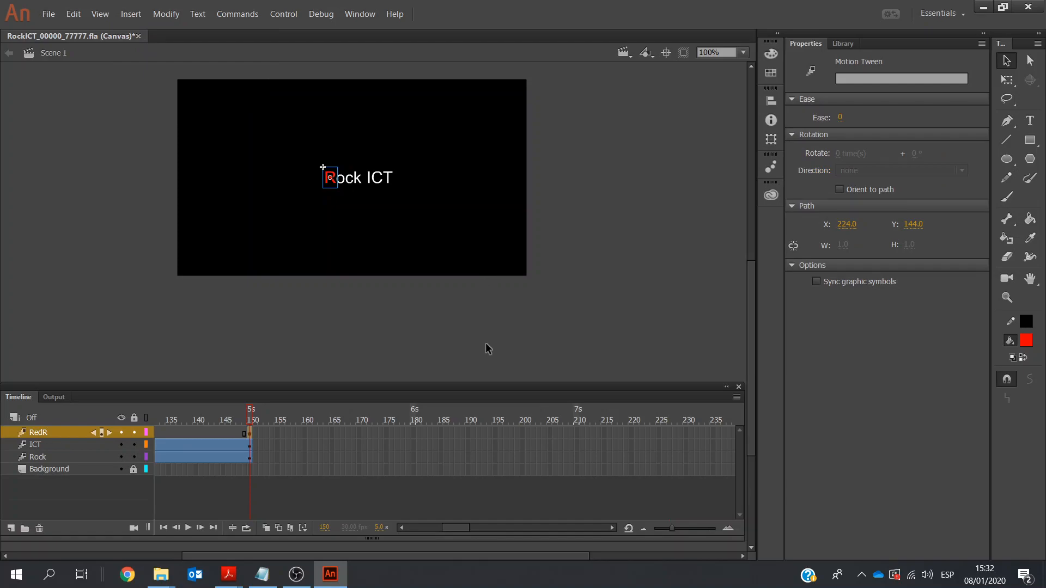
Check the text timing in 9626_w17_qp_4.pdf and insert a Position keyframe at frame 210 of the RedR layer in Adobe Animate
mouse_move(237, 581)
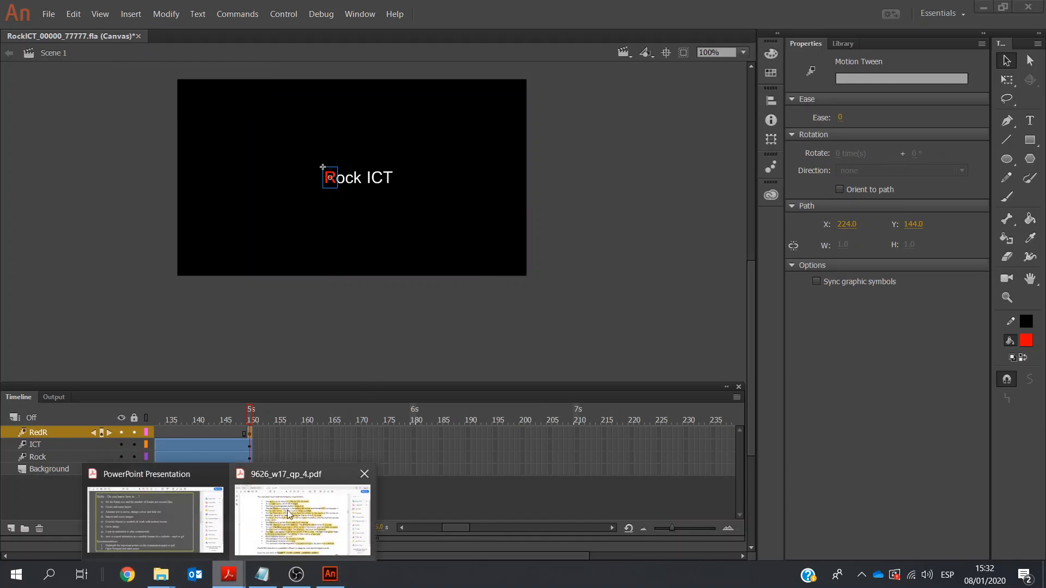
left_click(300, 509)
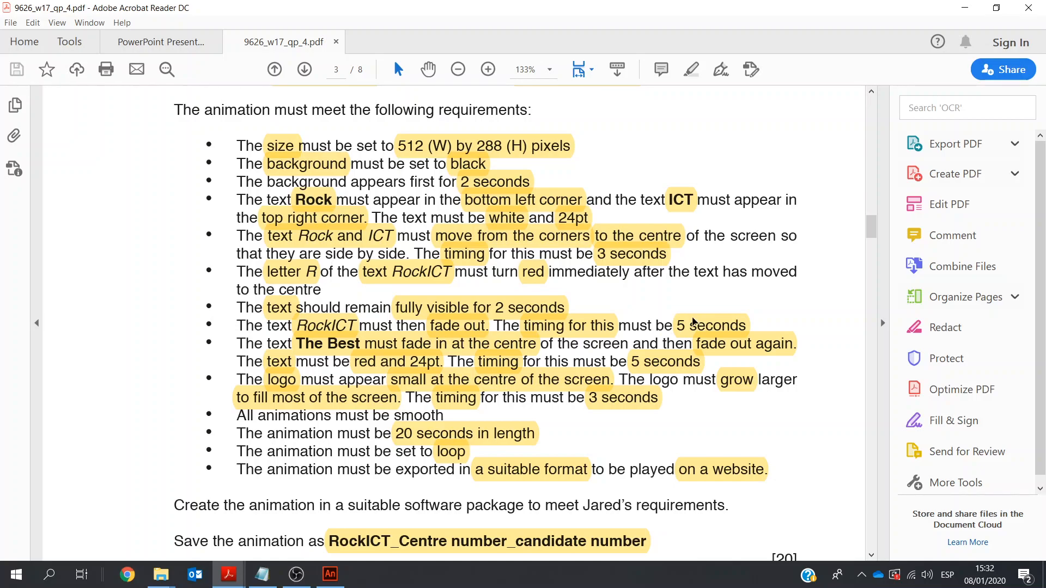
left_click(330, 574)
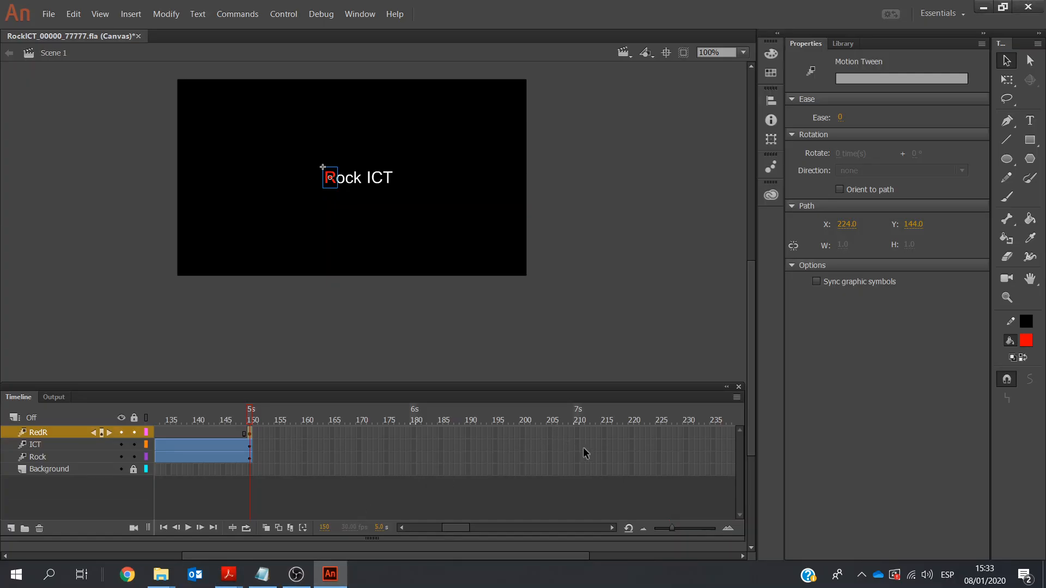
left_click(577, 433)
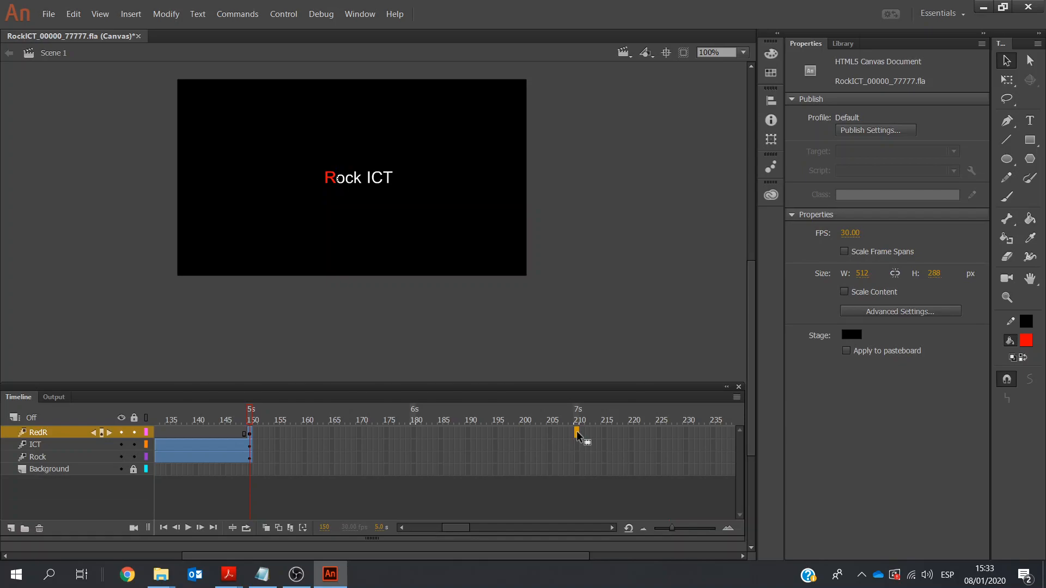
right_click(577, 433)
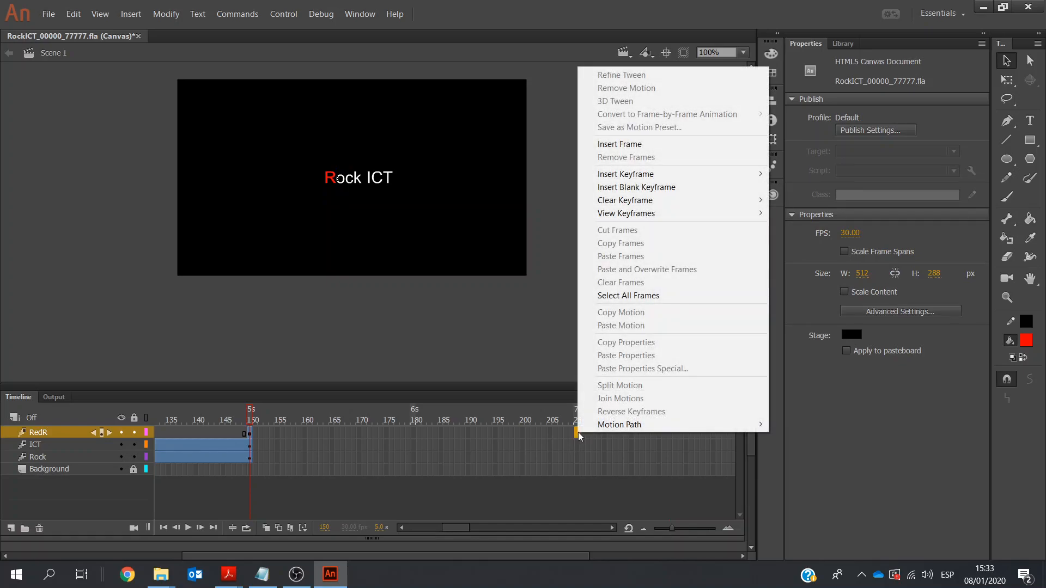
mouse_move(640, 176)
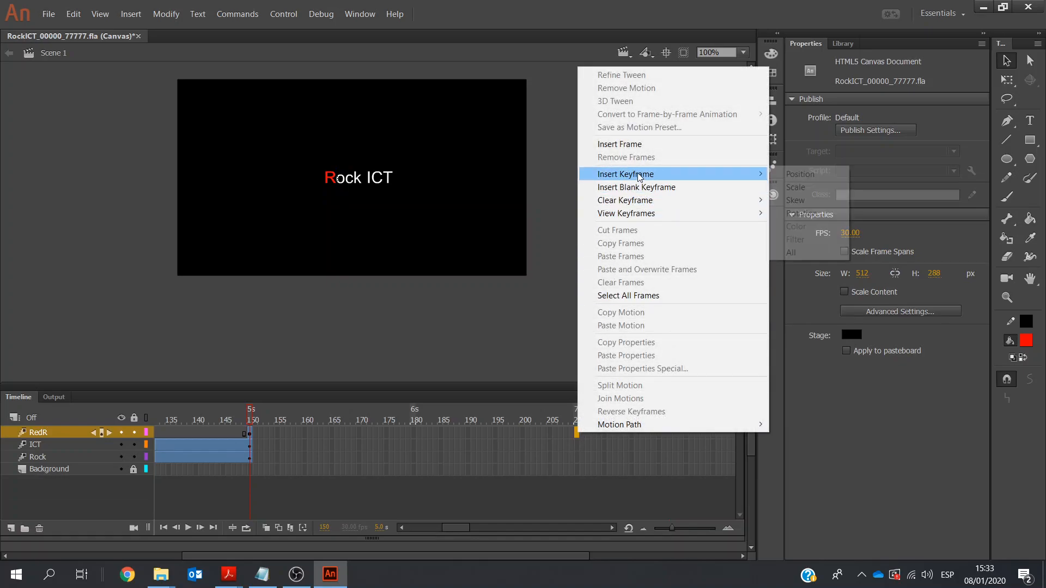
left_click(841, 173)
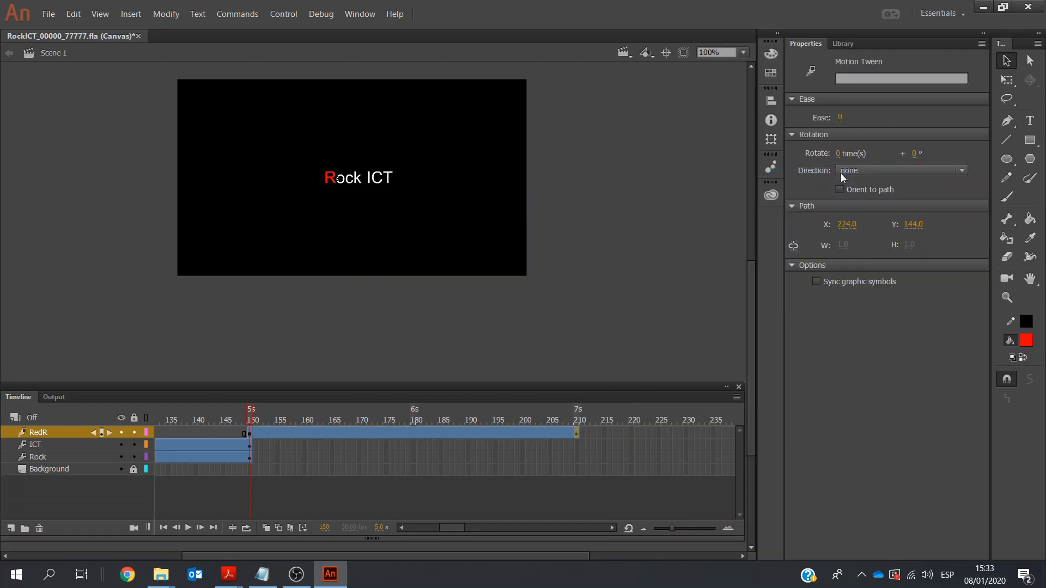
Insert Position keyframes at frame 210 of the ICT and Rock layers
left_click(576, 445)
right_click(576, 444)
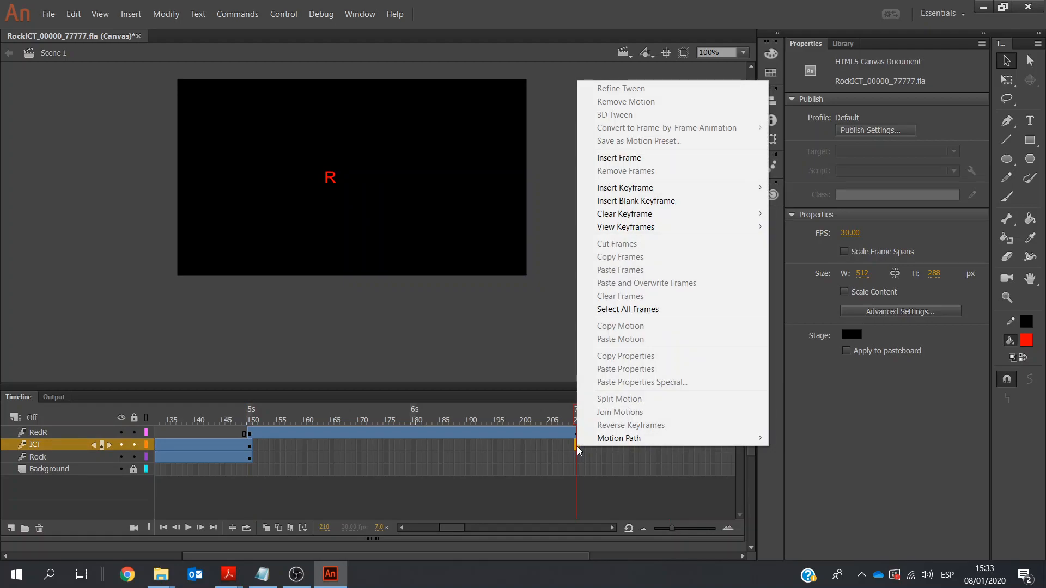
mouse_move(679, 187)
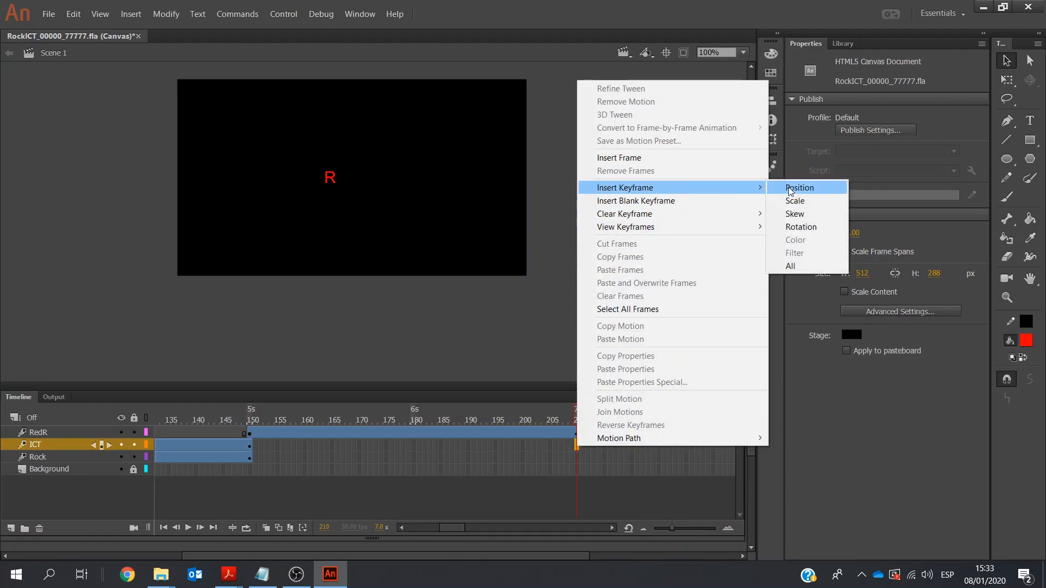
left_click(797, 187)
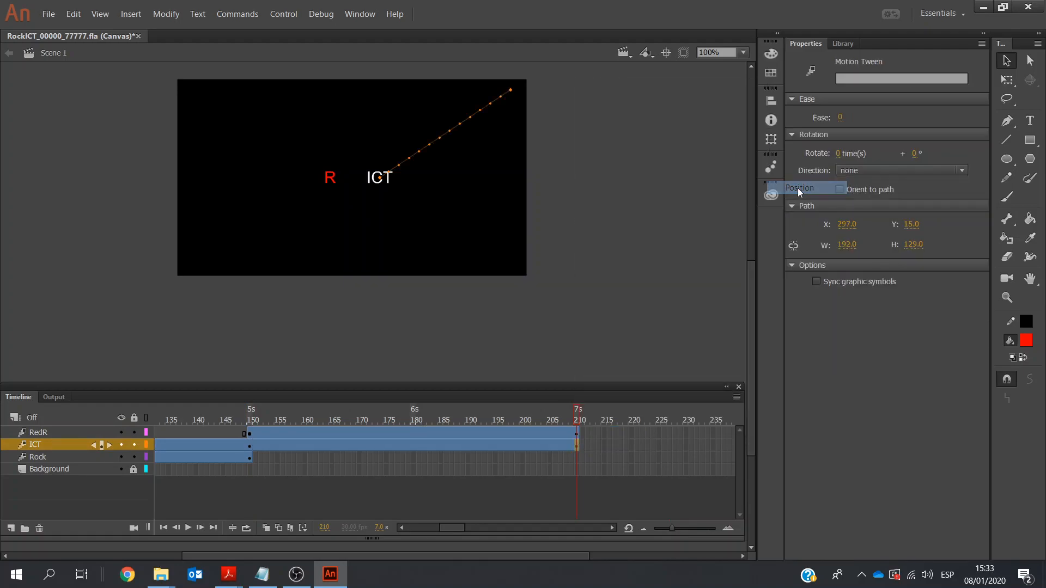
left_click(576, 458)
right_click(576, 458)
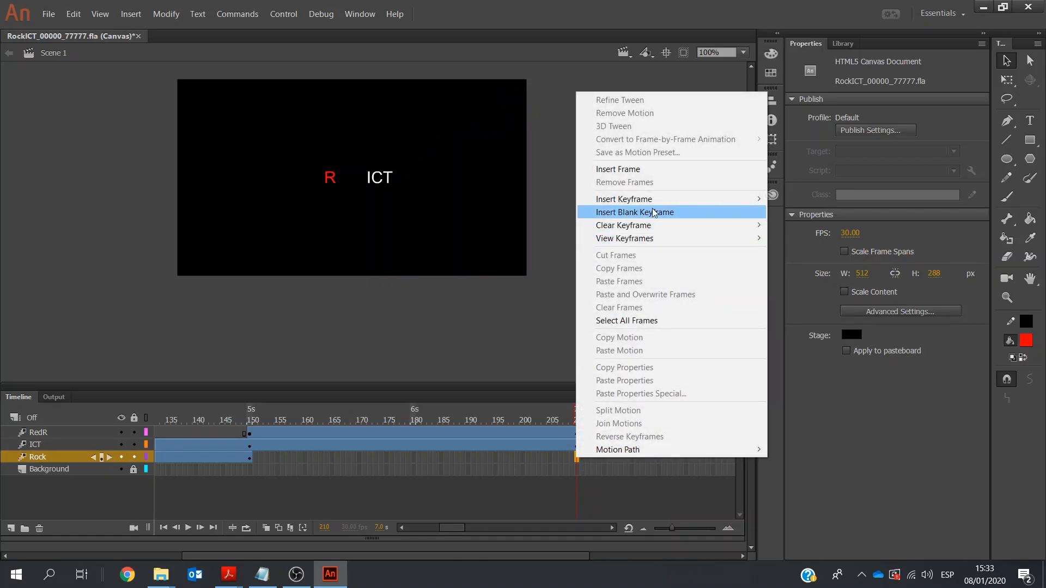
mouse_move(675, 201)
left_click(798, 199)
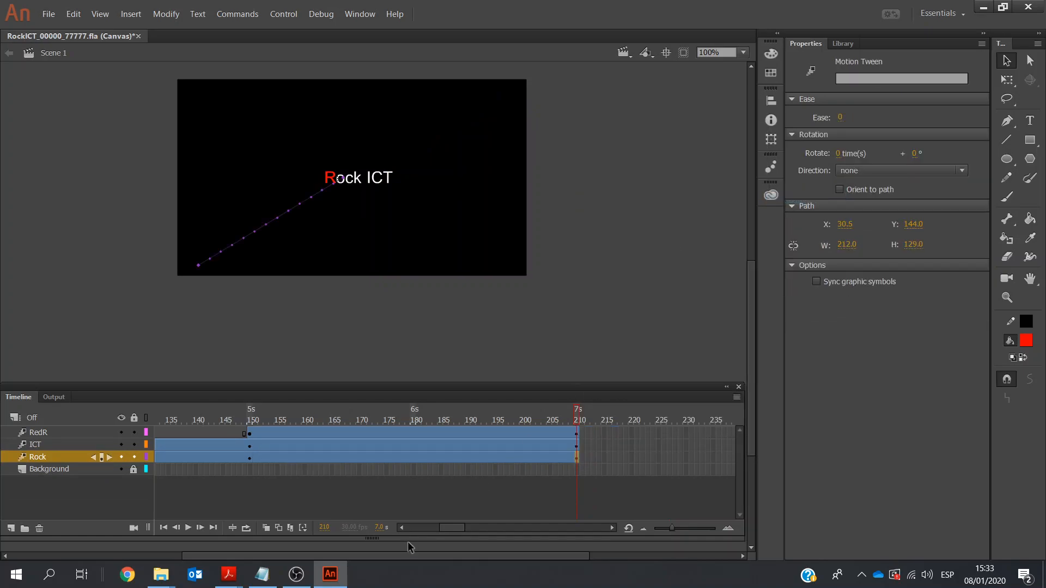
Check the fade-out timing in 9626_w17_qp_4.pdf and insert a Position keyframe at frame 360 of the Rock layer in Adobe Animate
left_click(611, 528)
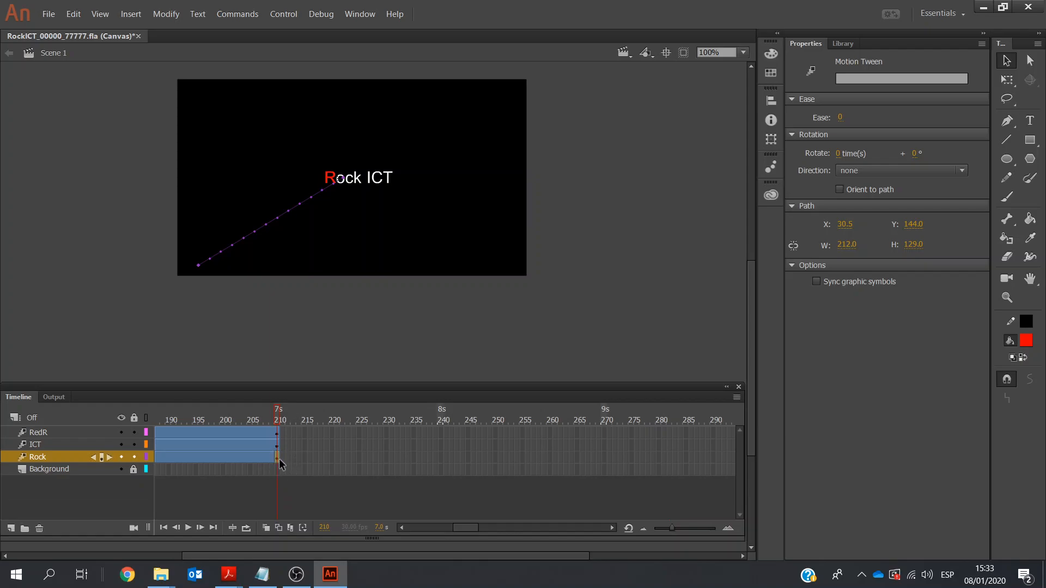
left_click(275, 456)
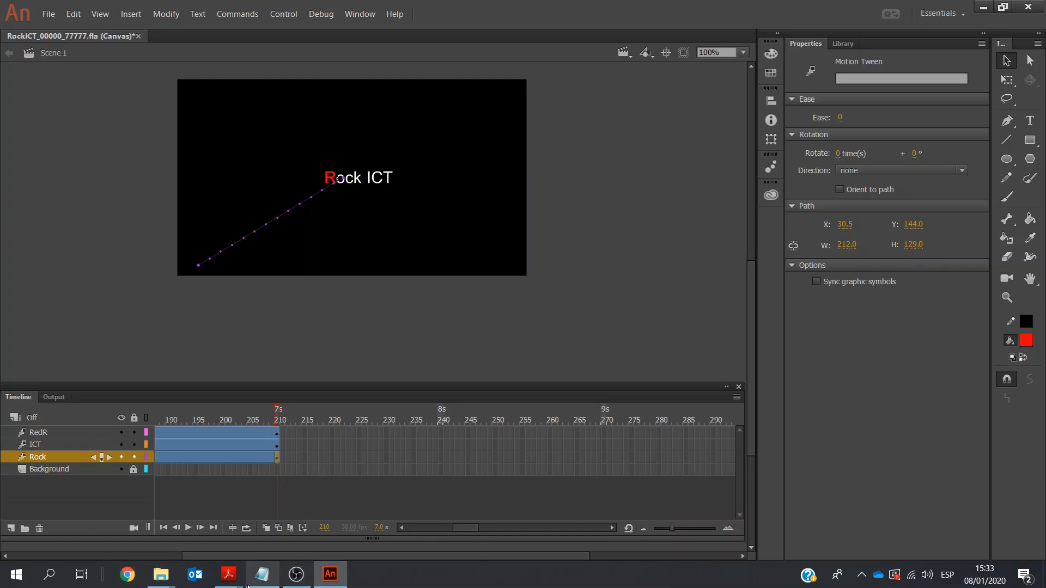
left_click(228, 575)
left_click(293, 527)
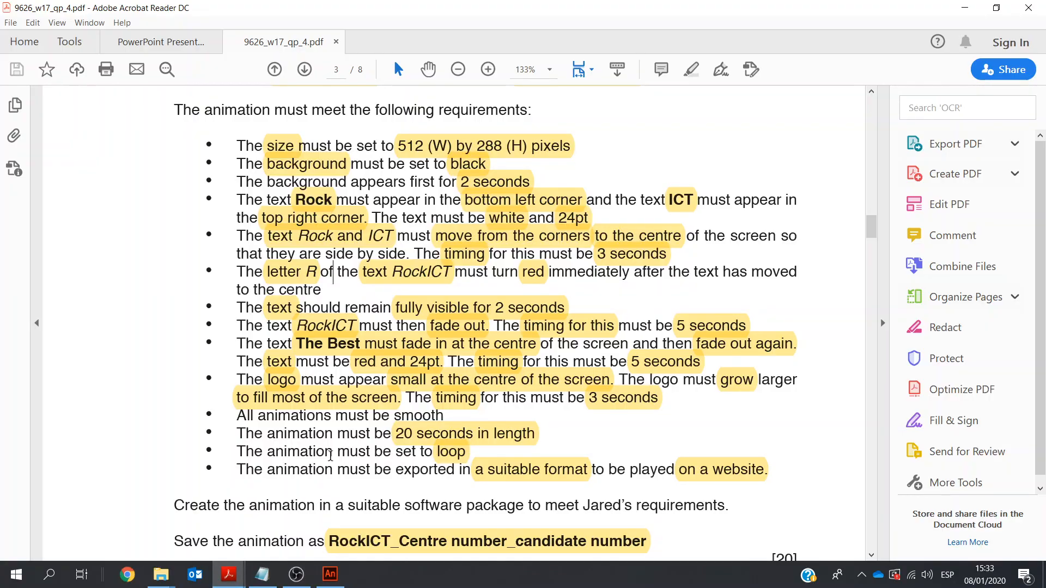
left_click(329, 579)
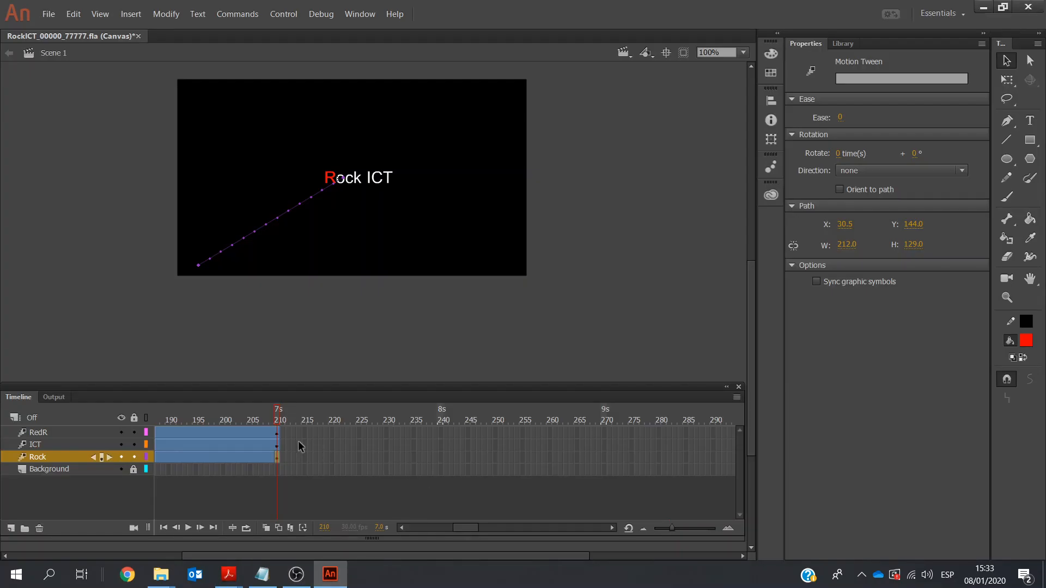
left_click(611, 528)
left_click(609, 527)
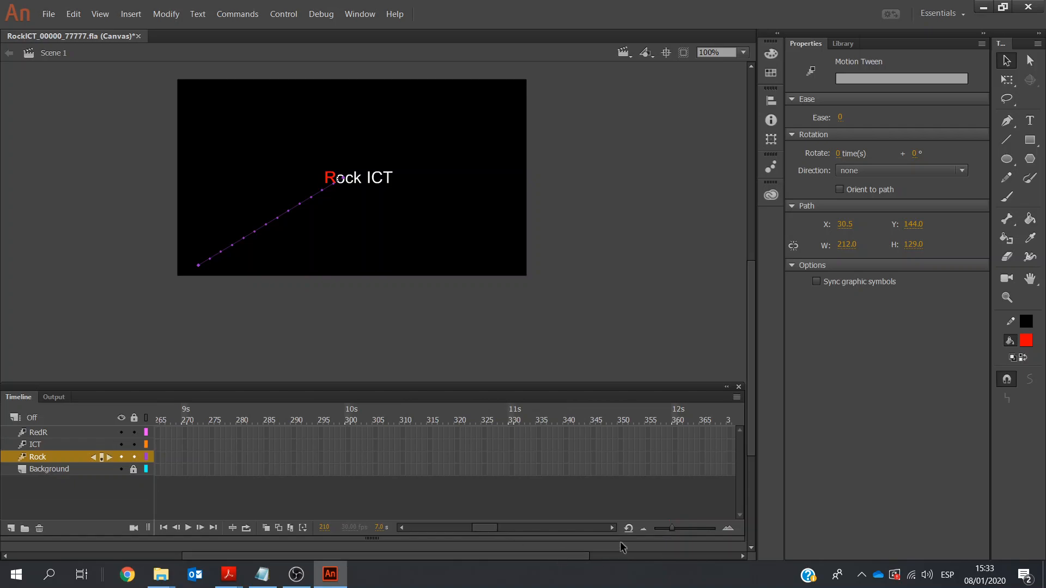
left_click(642, 531)
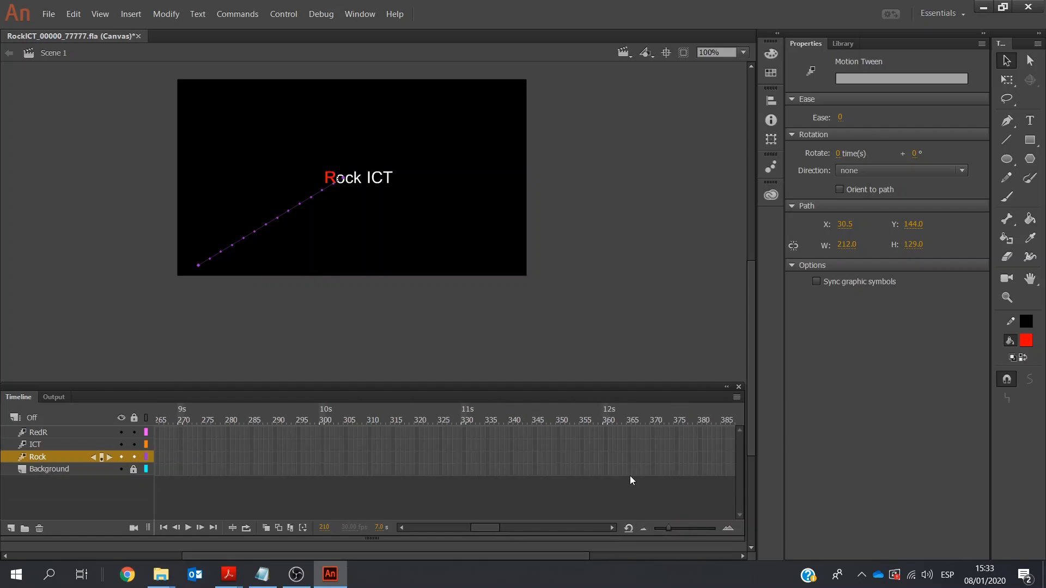
left_click(605, 457)
right_click(604, 456)
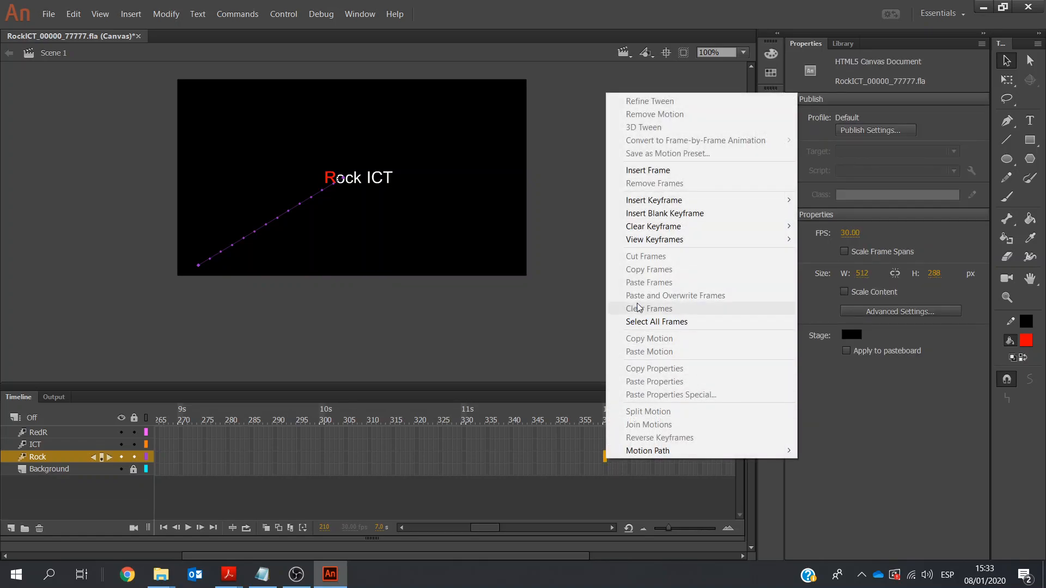
mouse_move(708, 201)
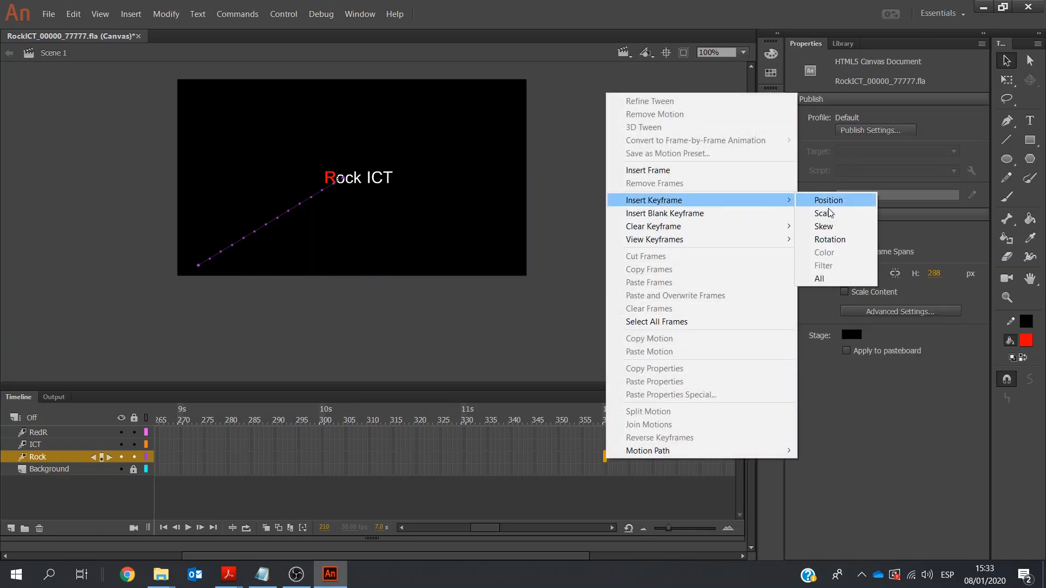
left_click(845, 202)
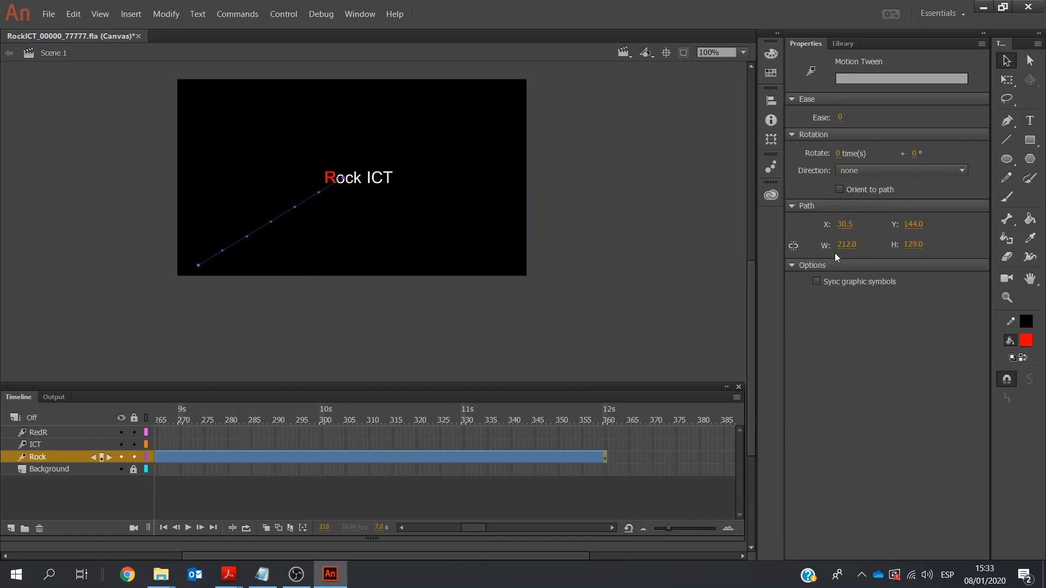
Insert Position keyframes at frame 360 of the ICT and RedR layers
left_click(604, 445)
right_click(606, 445)
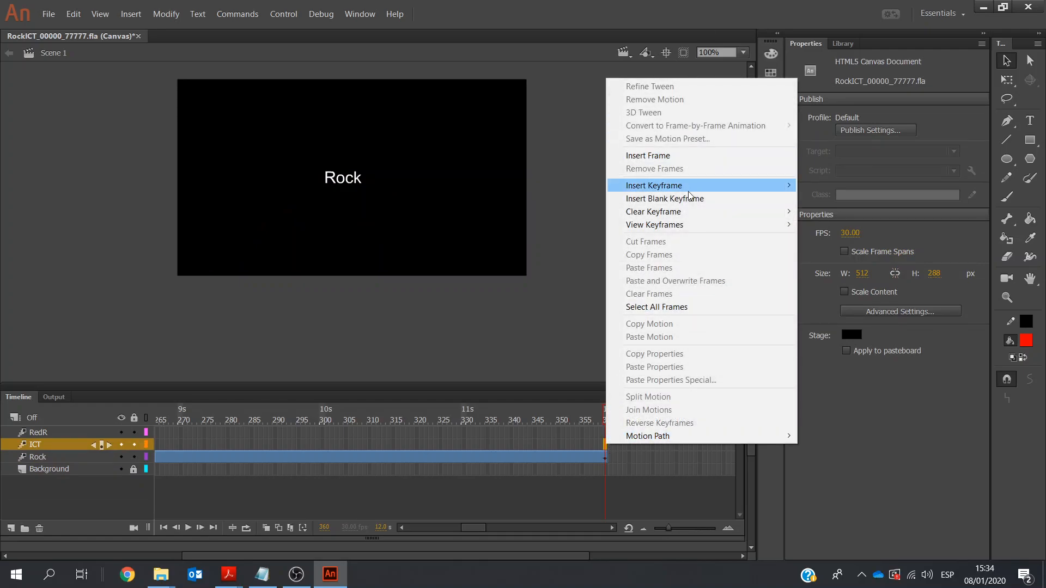
mouse_move(693, 192)
left_click(825, 185)
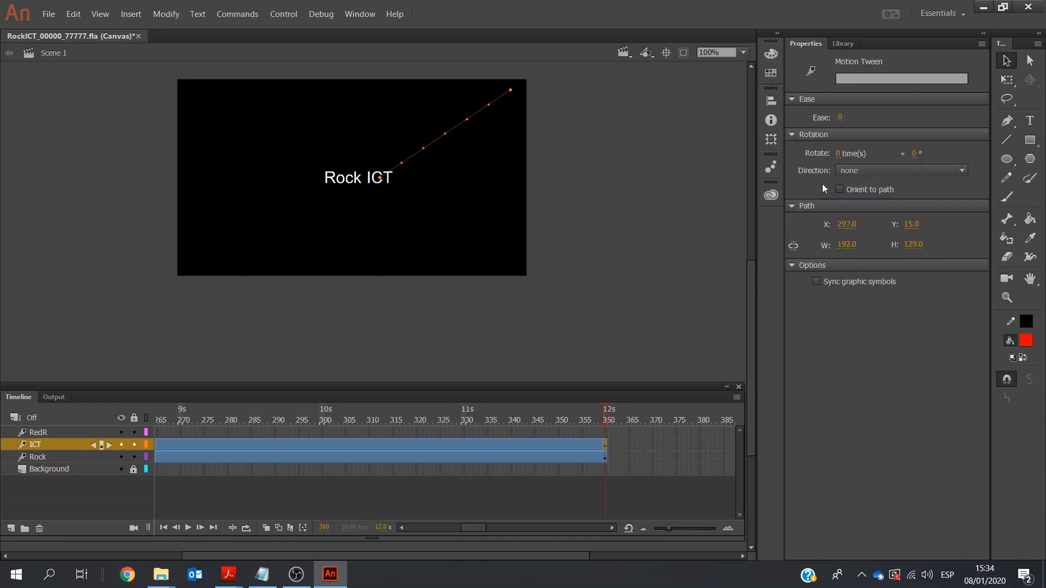
left_click(603, 431)
right_click(604, 430)
mouse_move(701, 172)
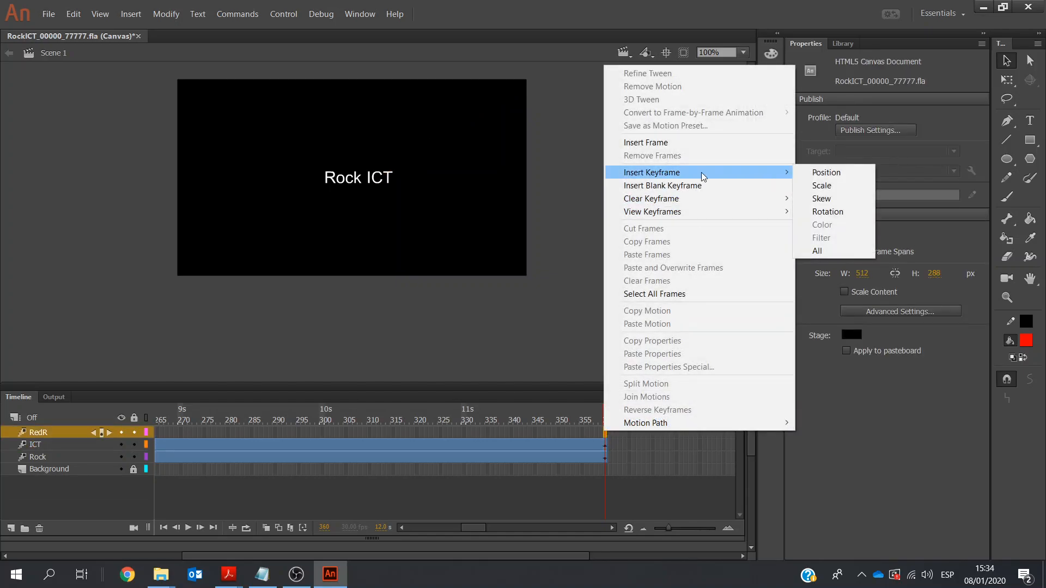
left_click(816, 174)
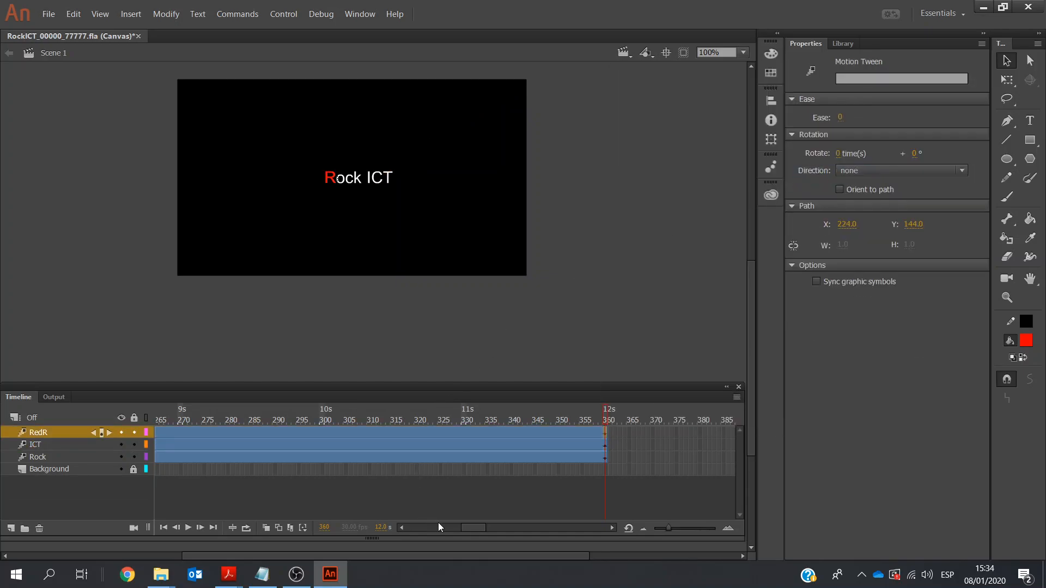
Apply an Alpha color effect of 100% to the Rock text at frame 210
left_click(403, 529)
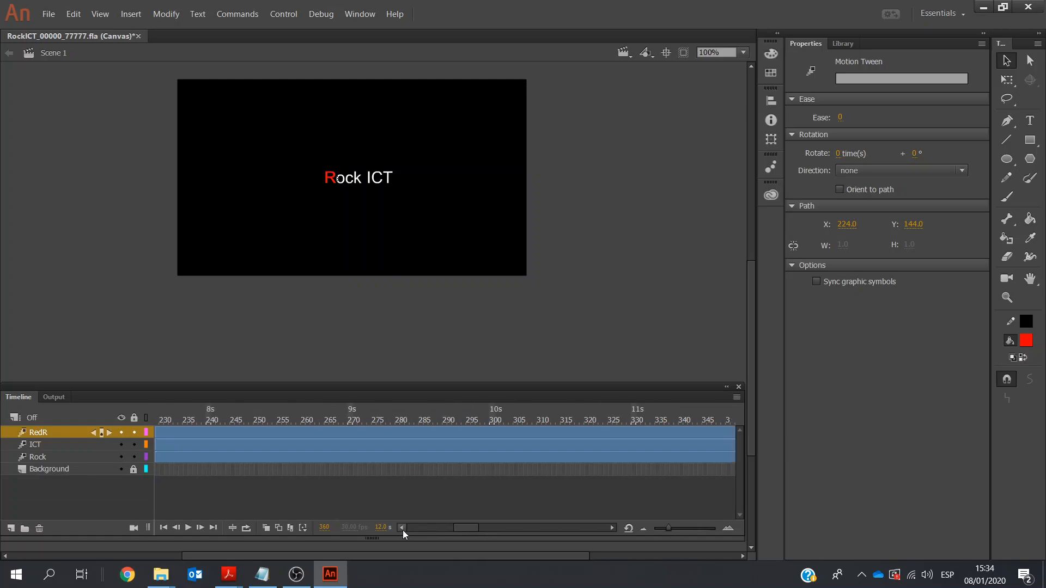
left_click(405, 528)
left_click(407, 528)
left_click(406, 528)
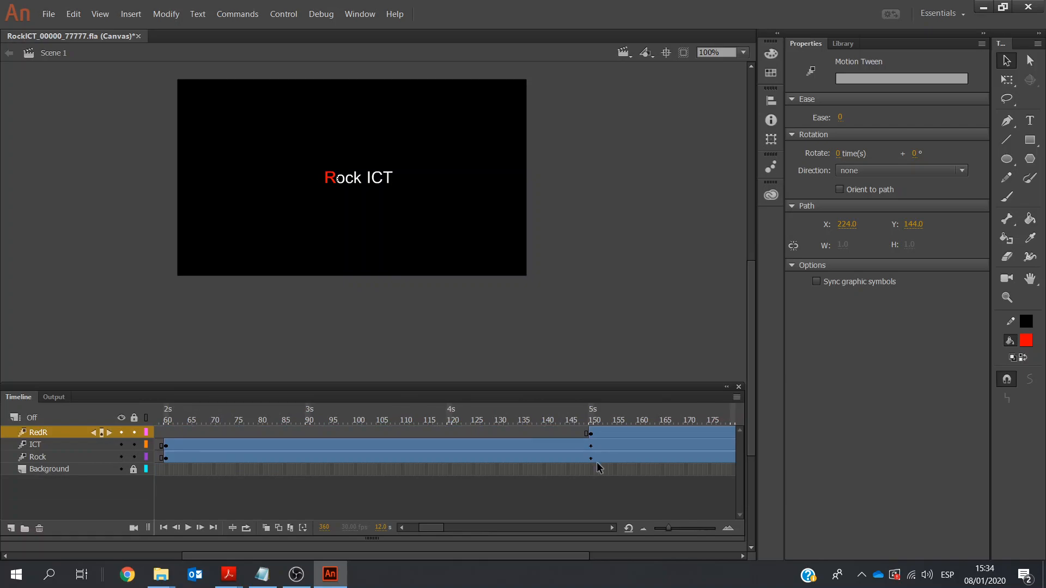
left_click(612, 528)
left_click(612, 528)
left_click(612, 527)
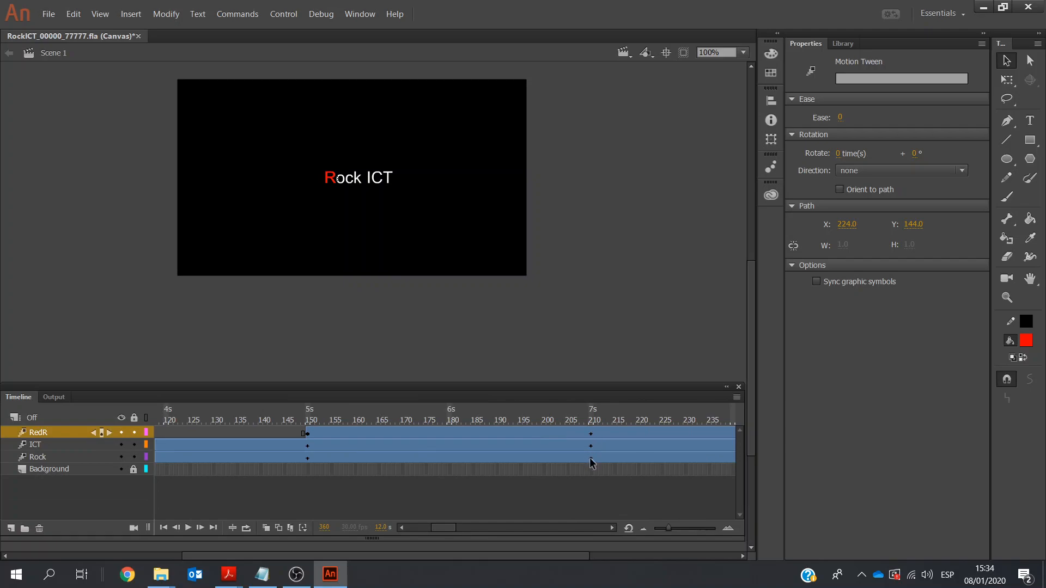
left_click(591, 459)
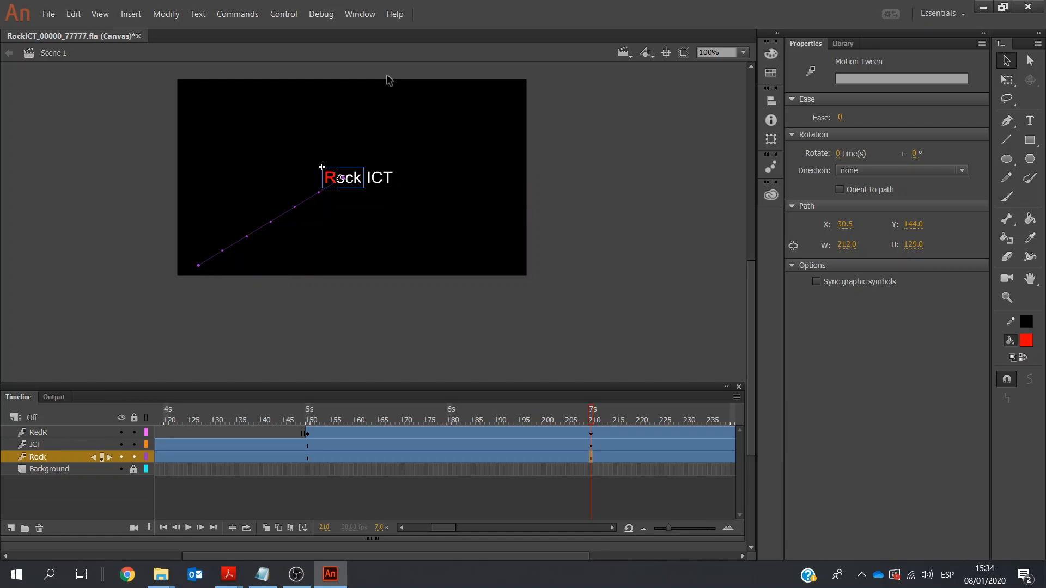
left_click(357, 188)
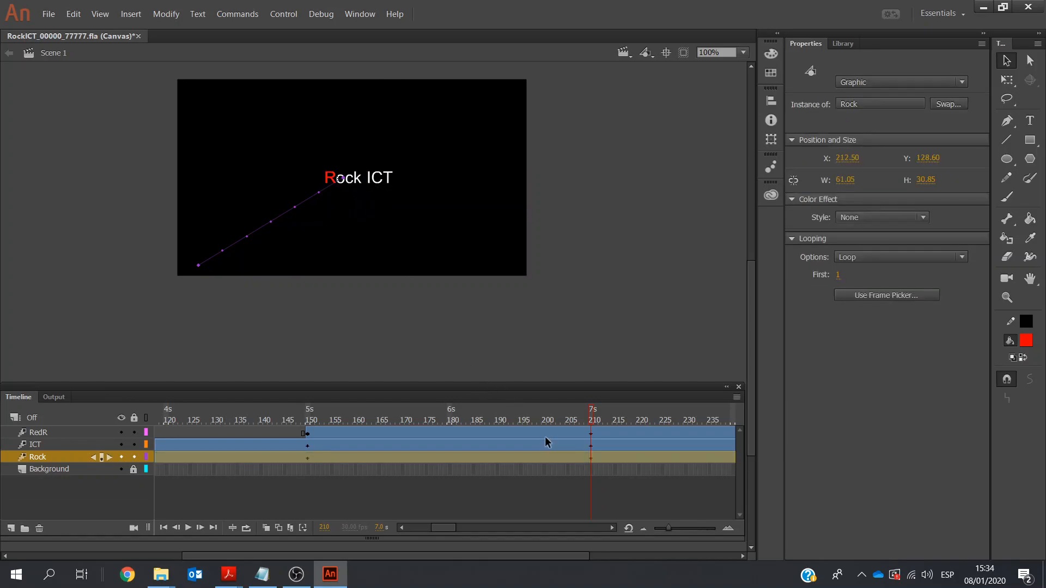
left_click(590, 456)
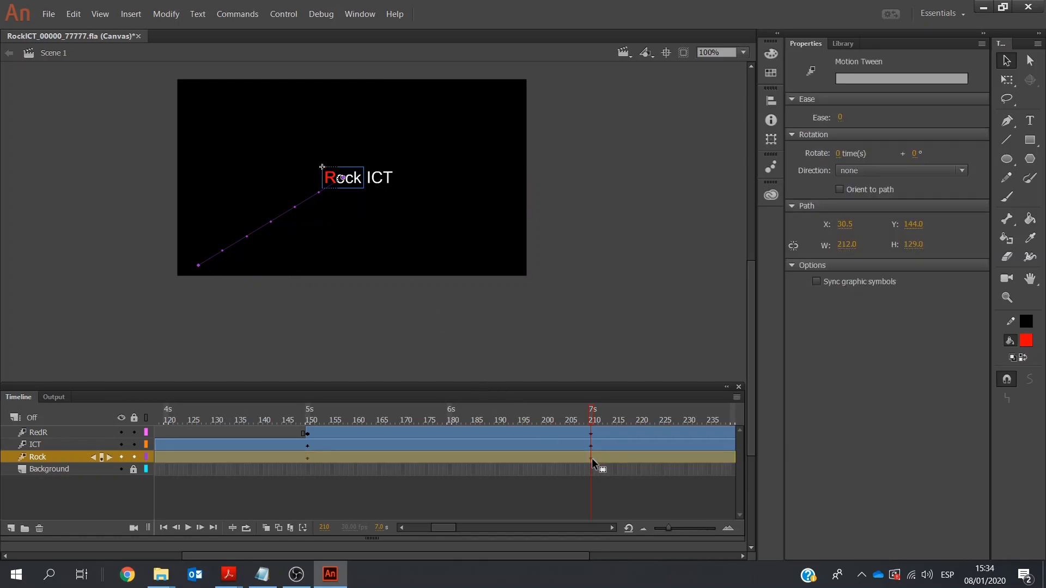
left_click(591, 423)
left_click(359, 183)
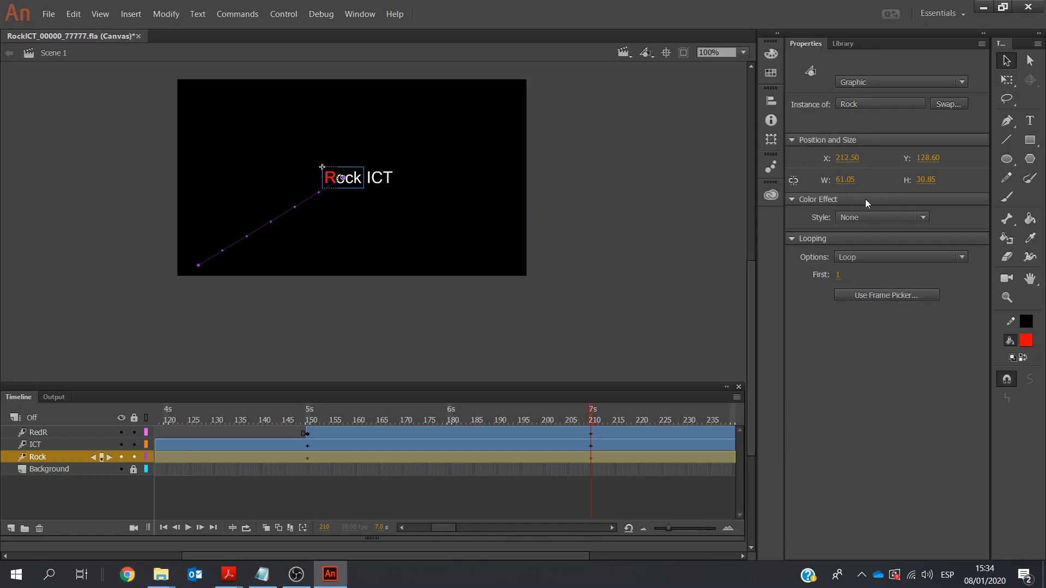
left_click(924, 217)
left_click(882, 292)
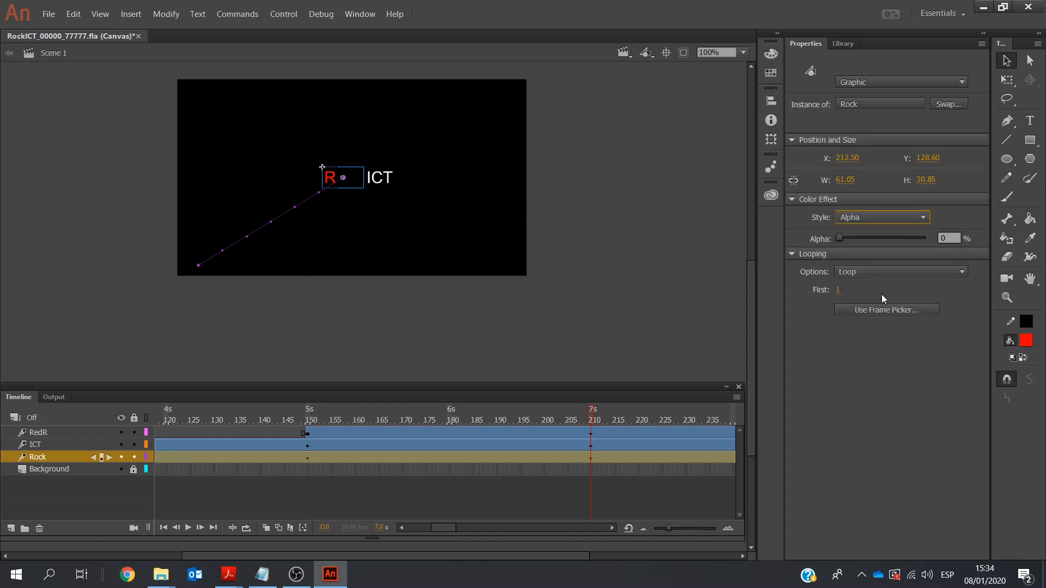
left_click_drag(842, 239, 930, 235)
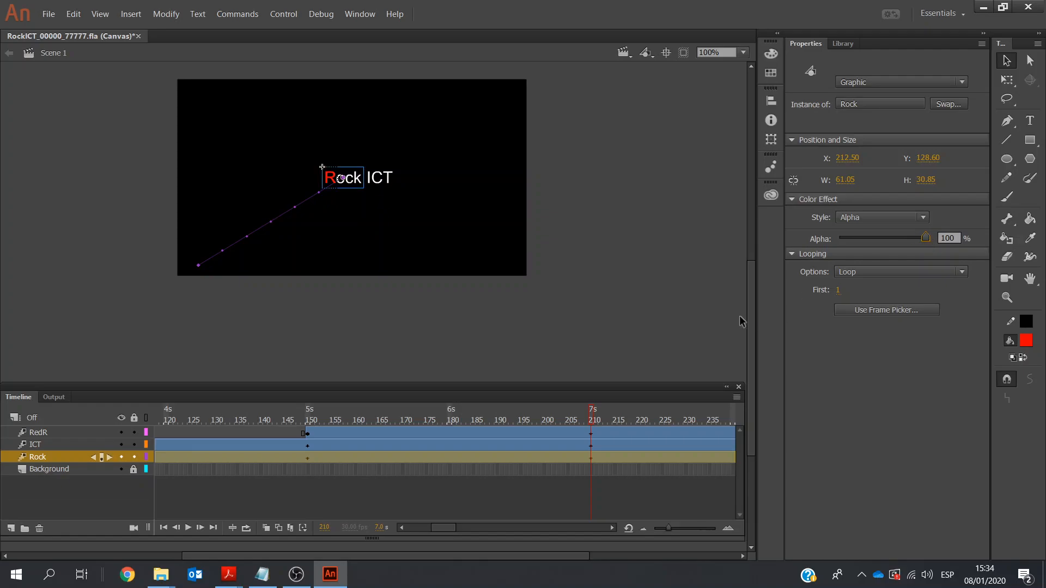
Set the Rock text's alpha to 0% at frame 360 to fade it out
left_click(611, 528)
left_click_drag(610, 531, 610, 530)
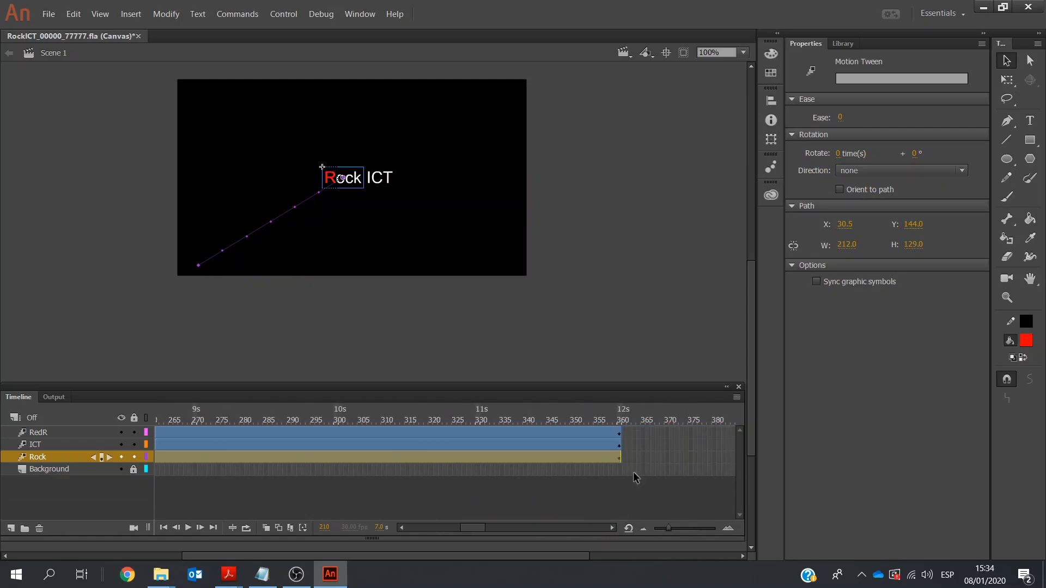
left_click(618, 457)
left_click(353, 183)
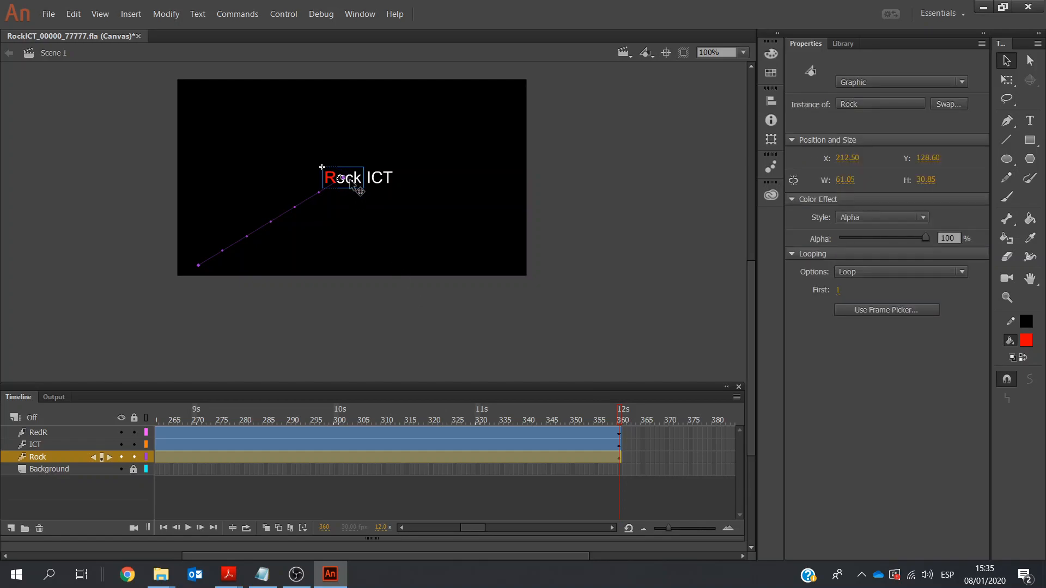
left_click_drag(924, 237, 838, 243)
Apply an Alpha color effect of 99% to the ICT text at frame 210
left_click_drag(468, 528, 453, 525)
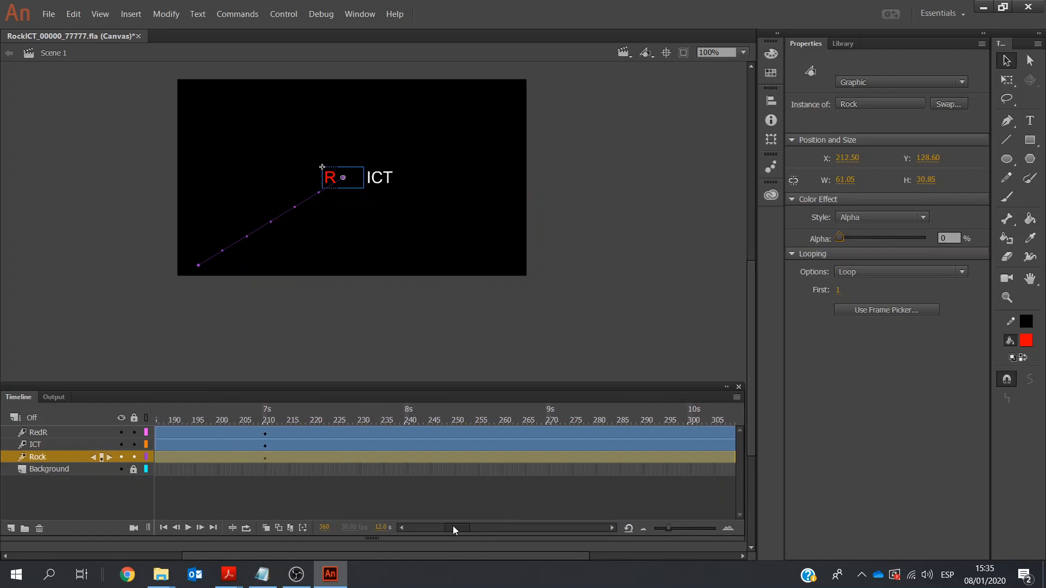
left_click(264, 446)
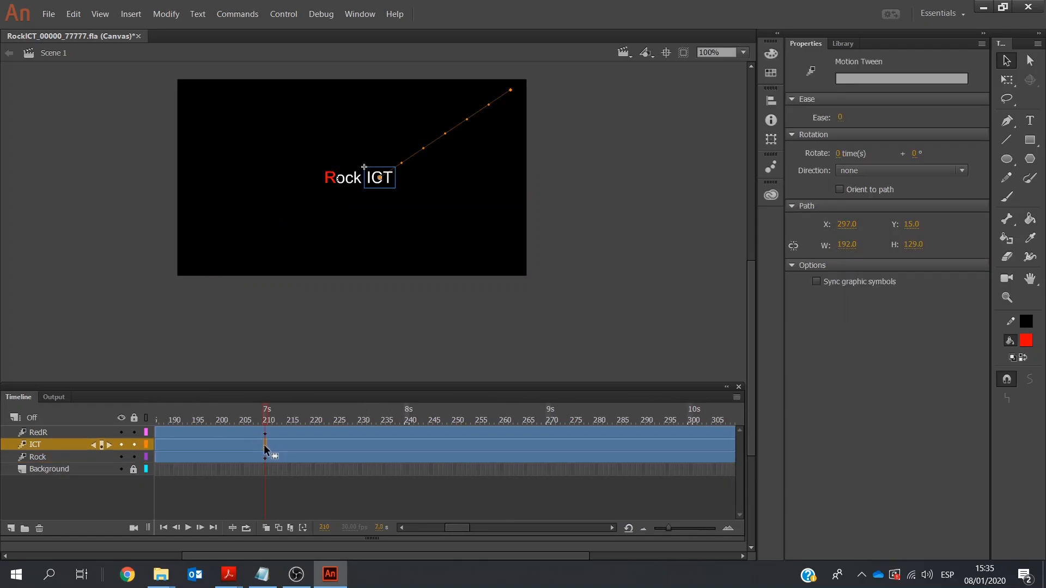
left_click(390, 187)
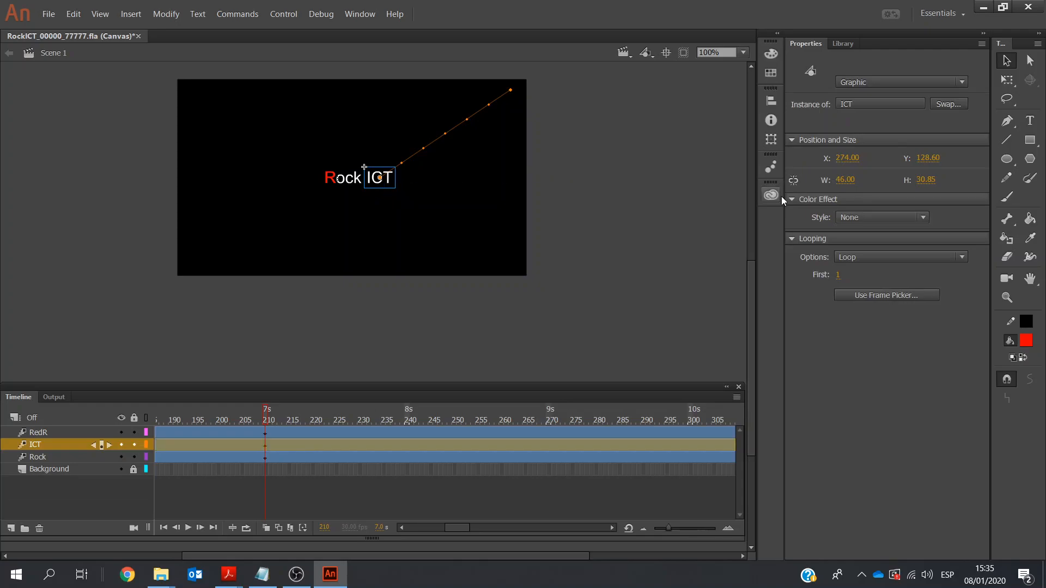
left_click(922, 216)
left_click(882, 292)
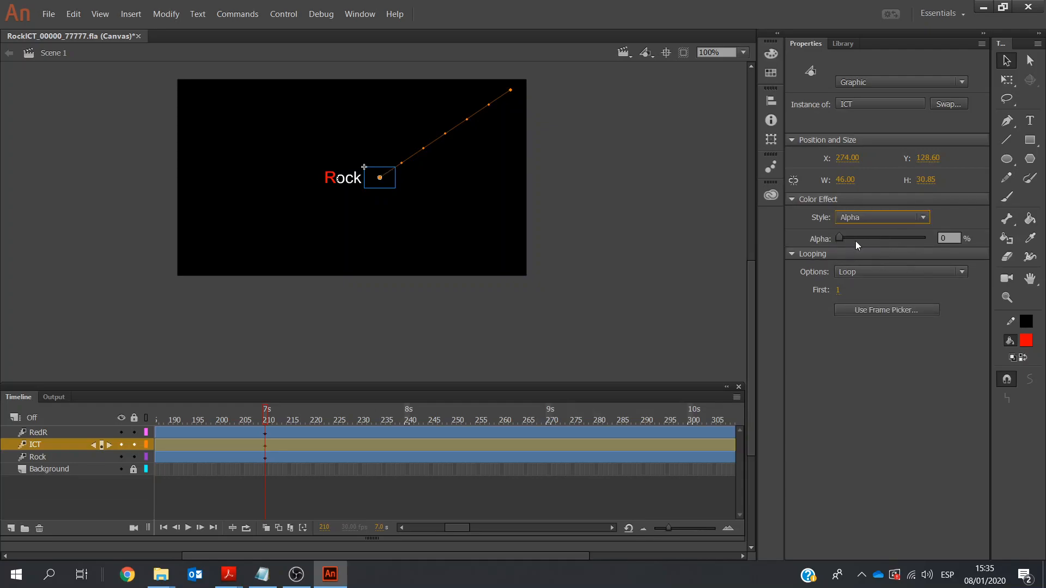
left_click_drag(838, 239, 925, 239)
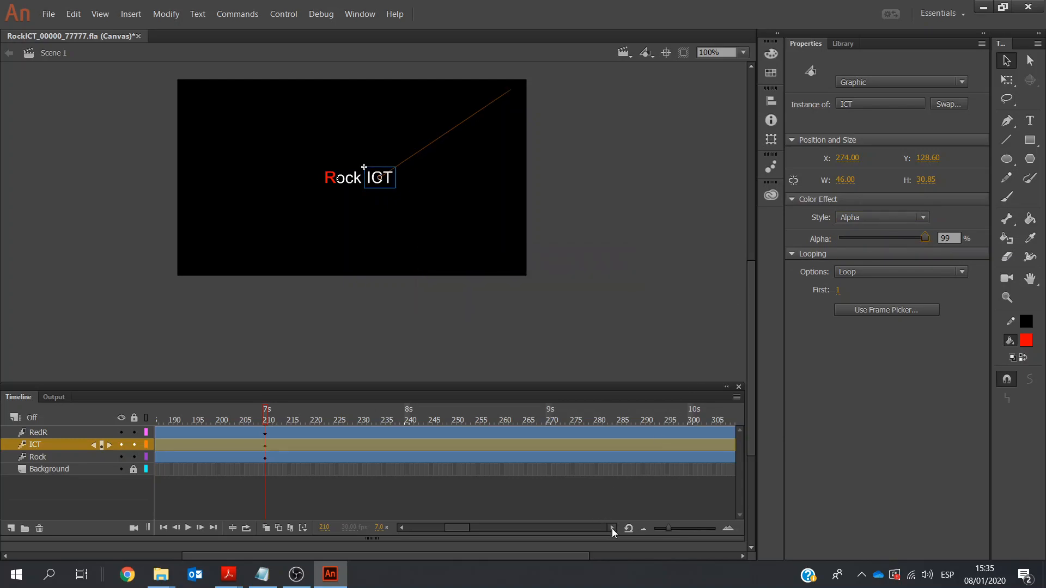
Set the ICT text's alpha to 0% at frame 360 to fade it out
left_click(612, 528)
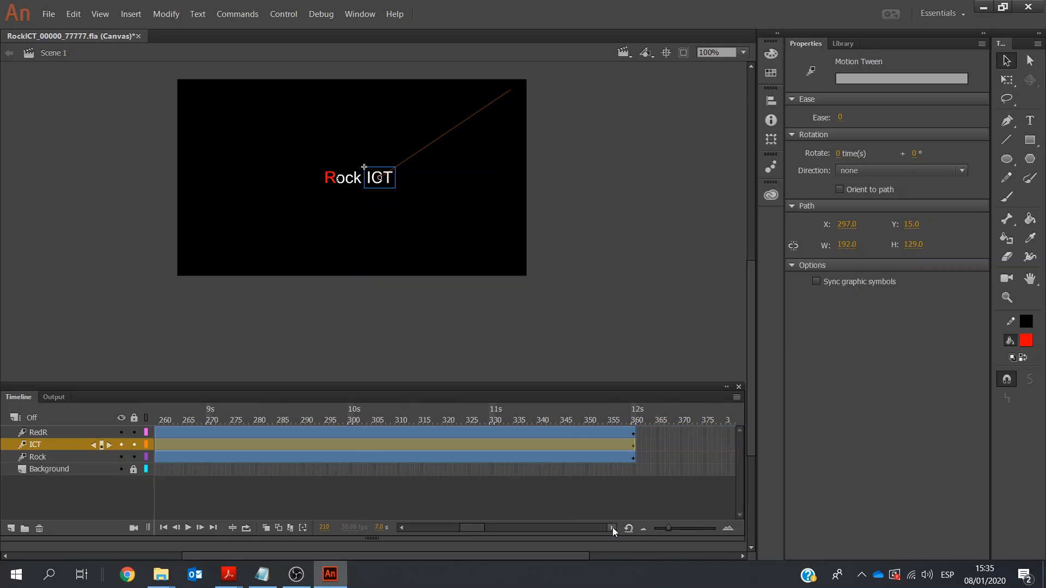
left_click(632, 447)
left_click(390, 181)
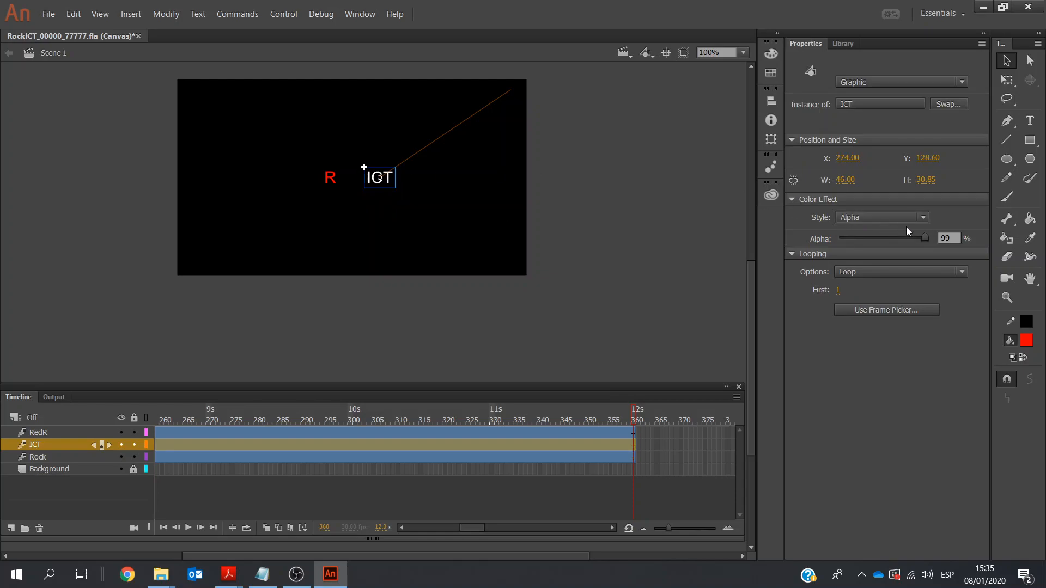
left_click_drag(924, 239, 836, 238)
Apply an Alpha color effect of 100% to the red letter R at frame 210
left_click(402, 527)
left_click(402, 527)
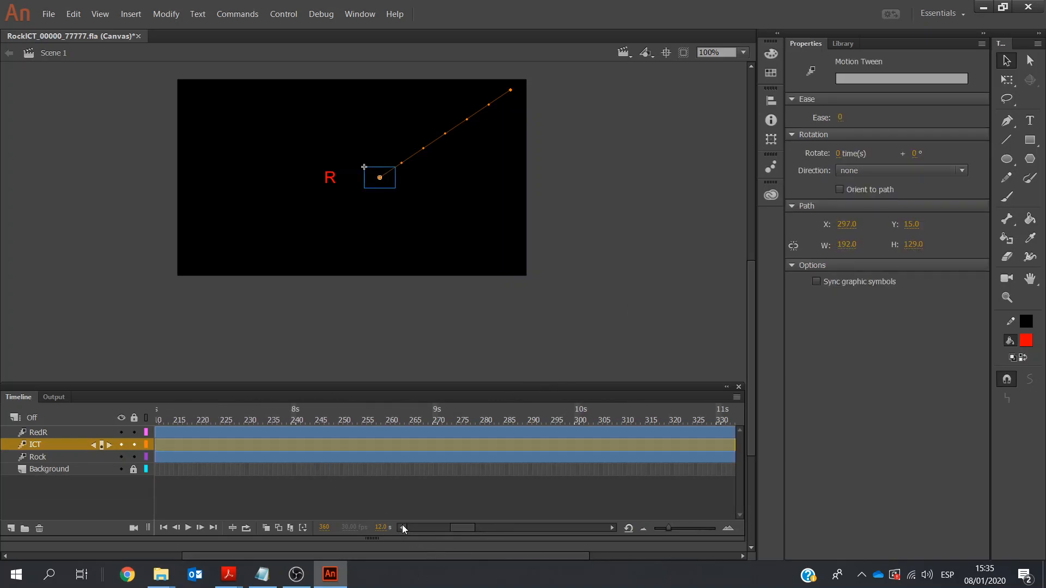
left_click(266, 433)
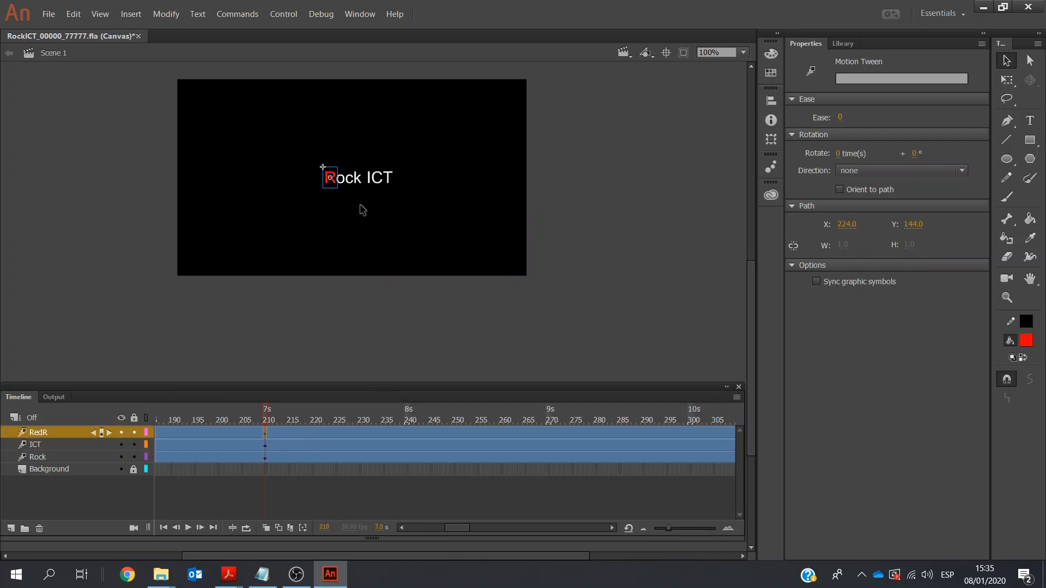
left_click(333, 187)
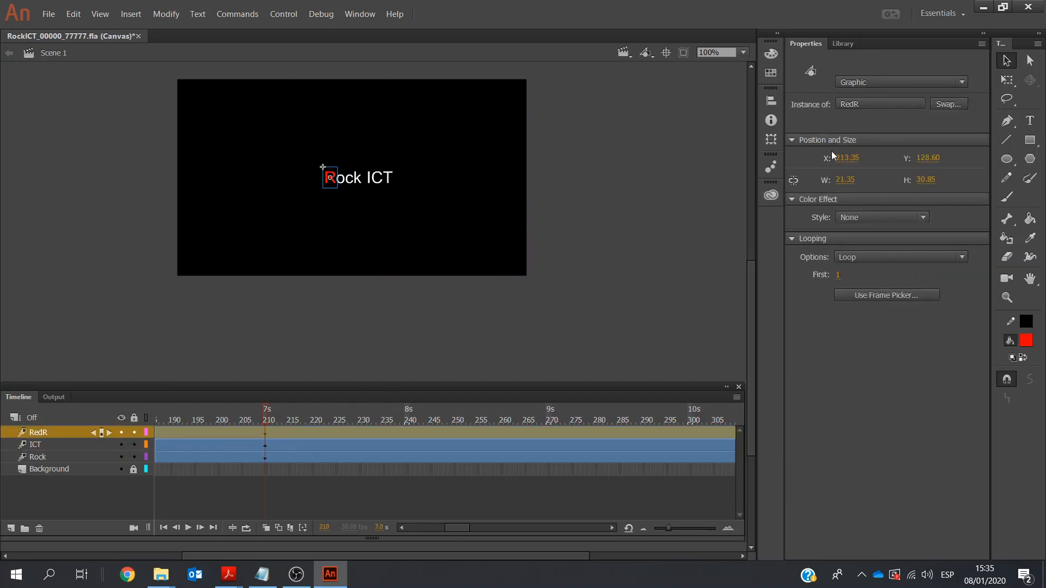
left_click(923, 217)
left_click(876, 294)
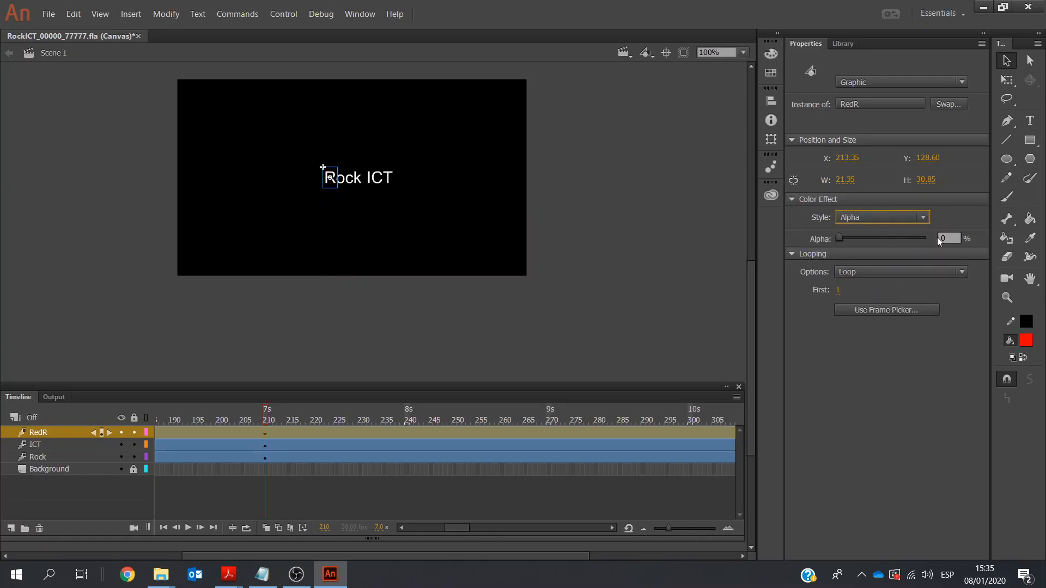
left_click_drag(838, 238, 930, 237)
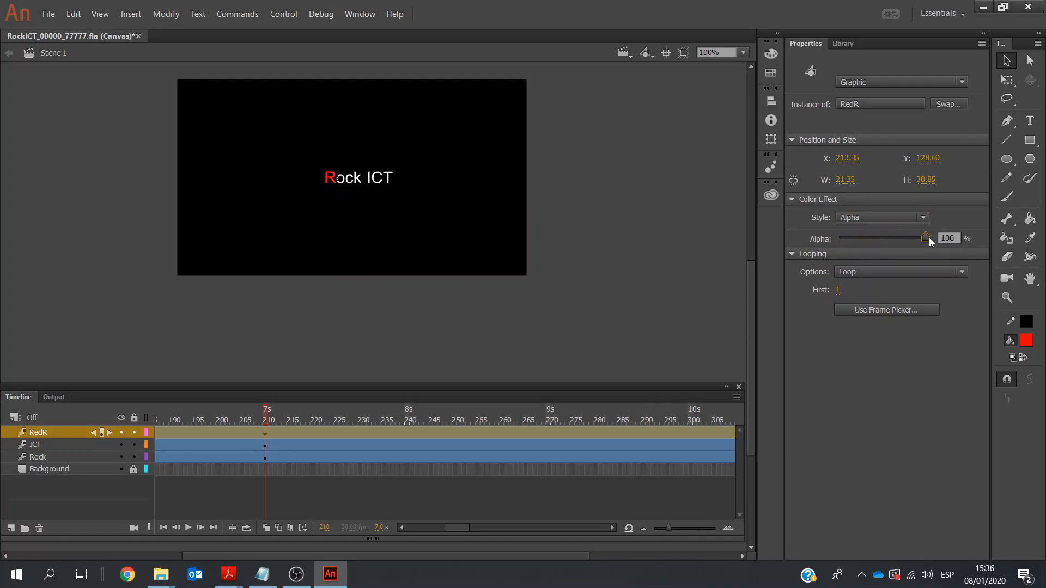
Set the red letter R's alpha to 0% at frame 360 to fade it out
left_click(611, 527)
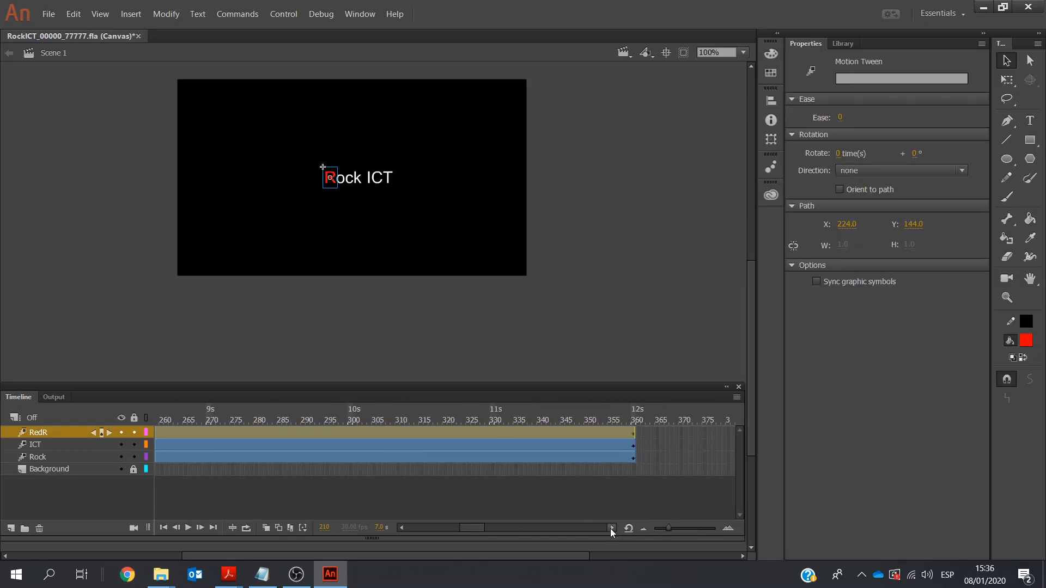
left_click(611, 527)
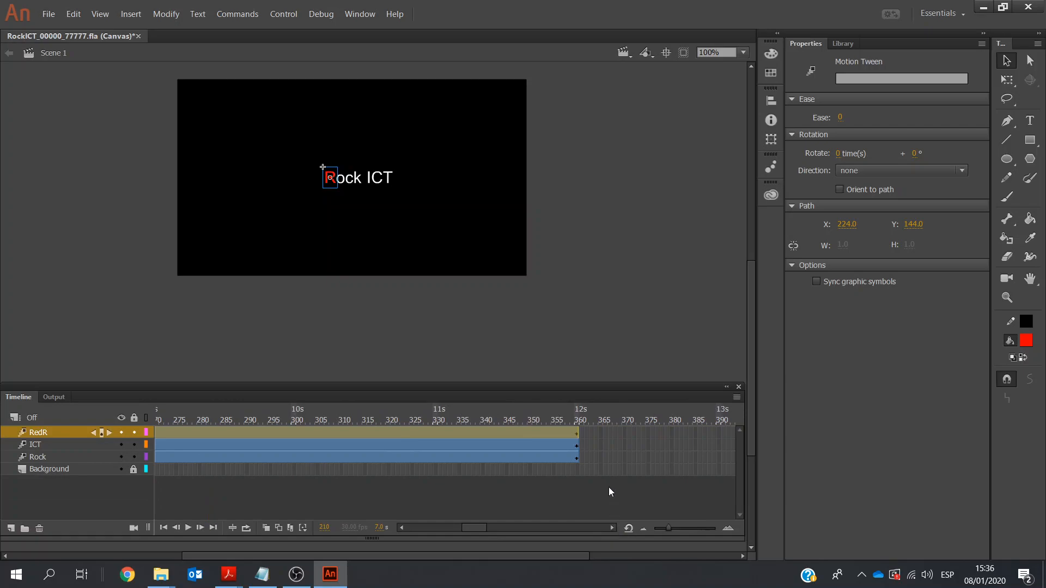
left_click(575, 438)
left_click(579, 413)
left_click(334, 185)
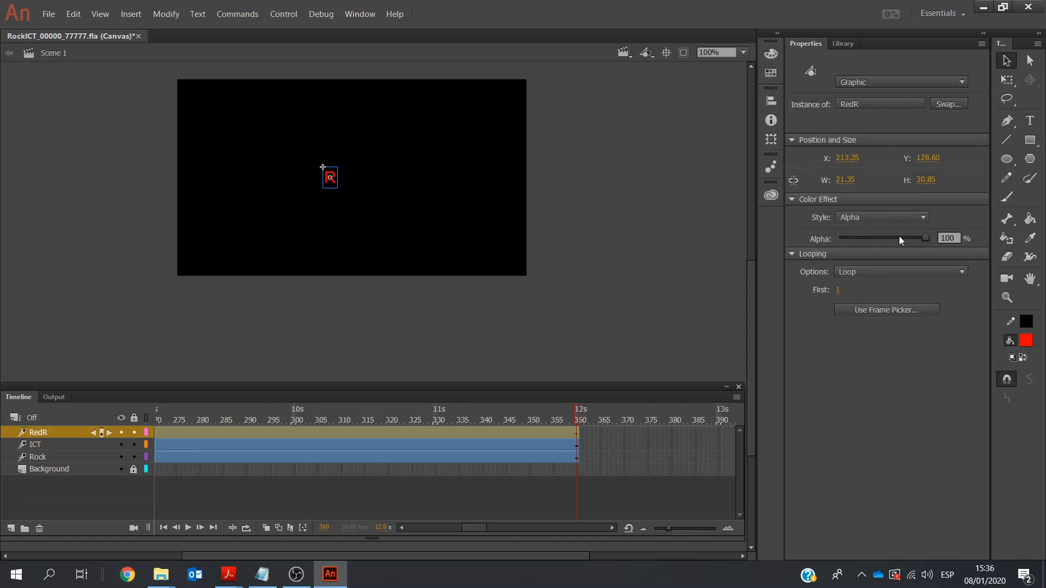
left_click_drag(925, 238, 839, 244)
Preview the RockICT text fade-out at several frames between 10 and 12 seconds
left_click(329, 432)
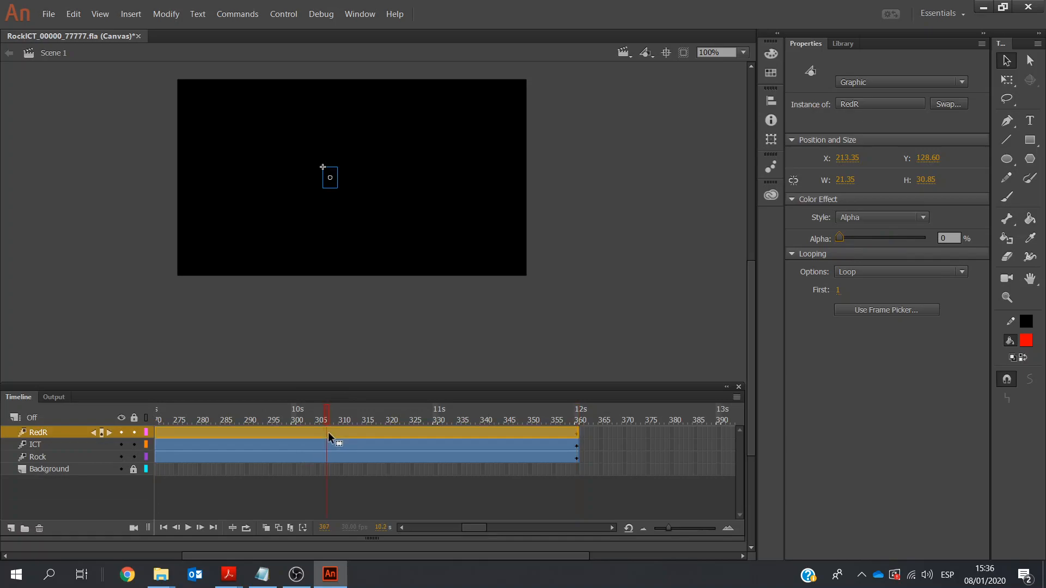
left_click(436, 431)
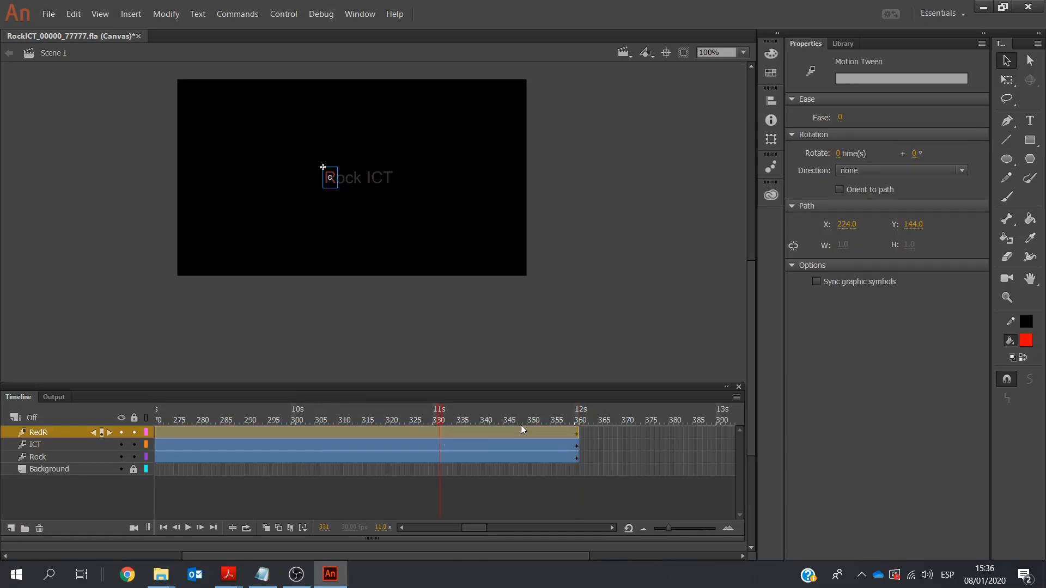
left_click_drag(522, 427, 544, 429)
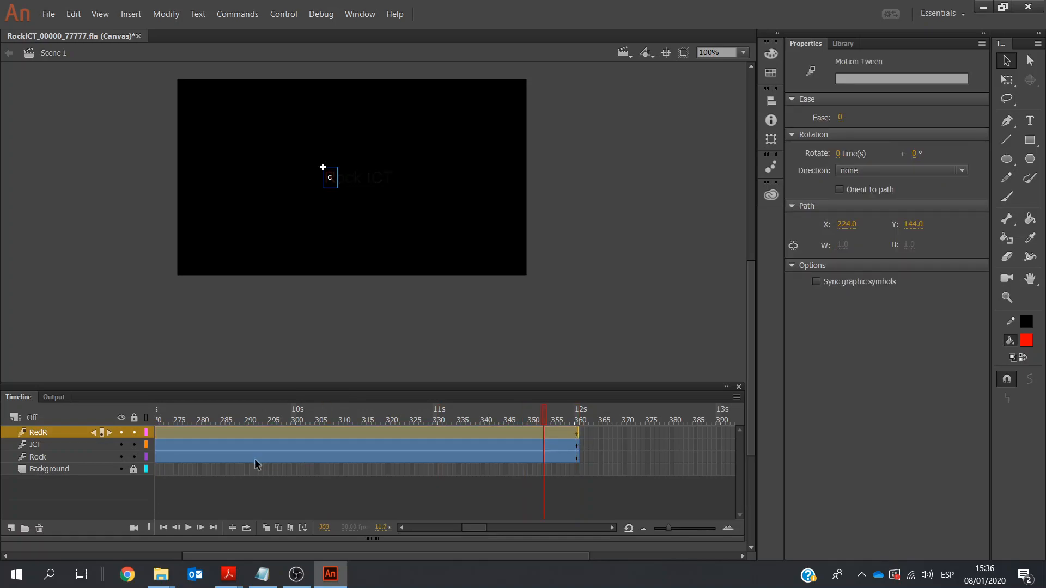
Lock the Rock, ICT and RedR layers
left_click(134, 457)
left_click(134, 445)
left_click(134, 433)
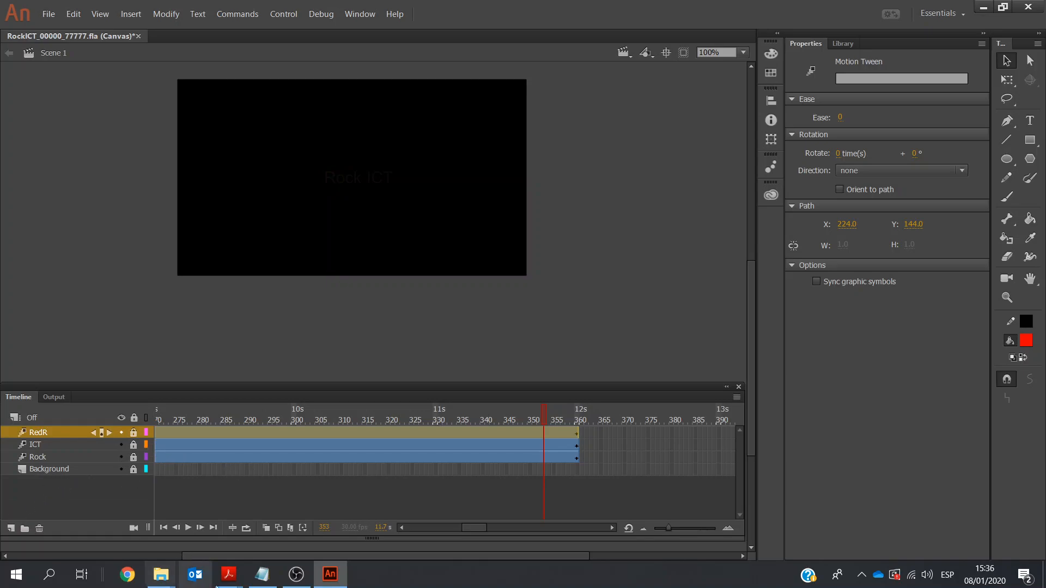
Check the exam paper's requirements for The Best text, then return to the animation
left_click(228, 574)
left_click(287, 539)
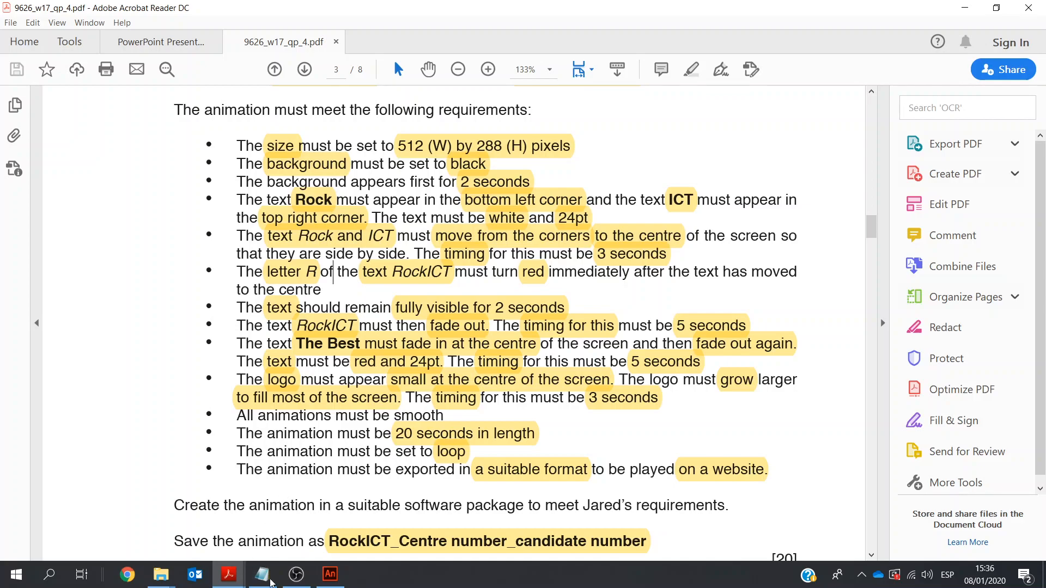
left_click(327, 579)
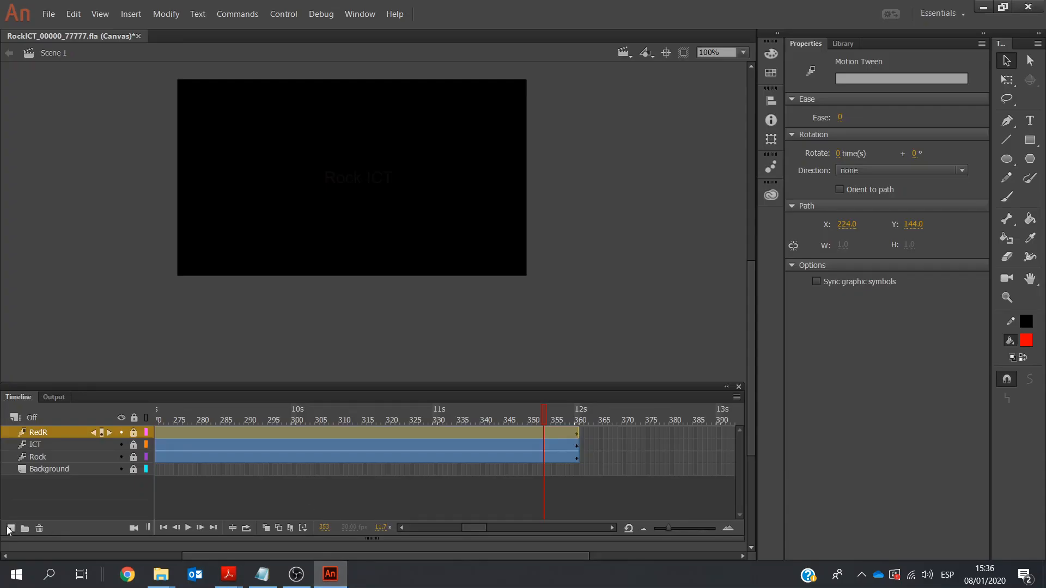
Add a new layer above RedR and name it The Best
left_click(10, 529)
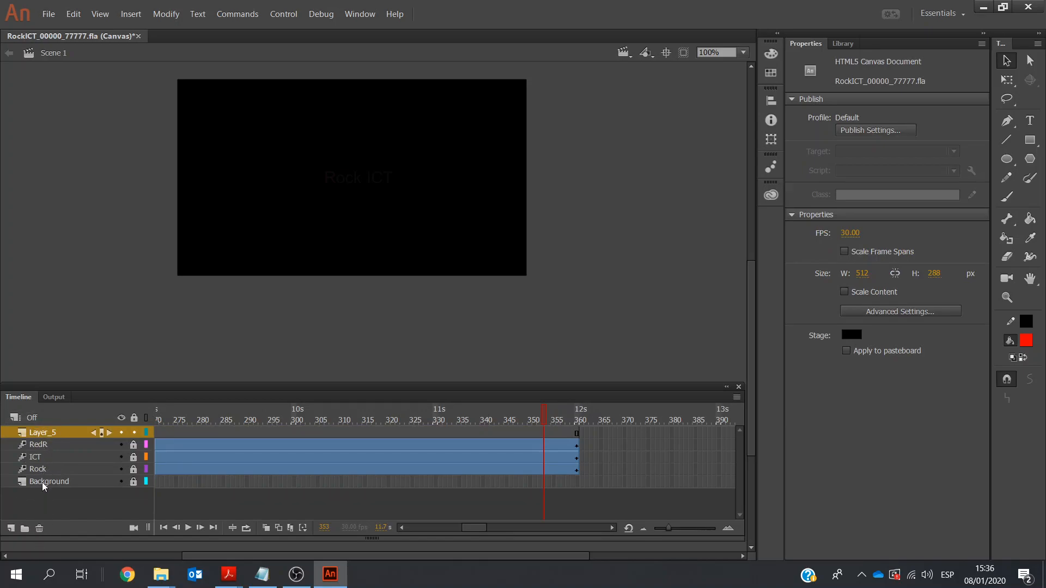
double_click(47, 429)
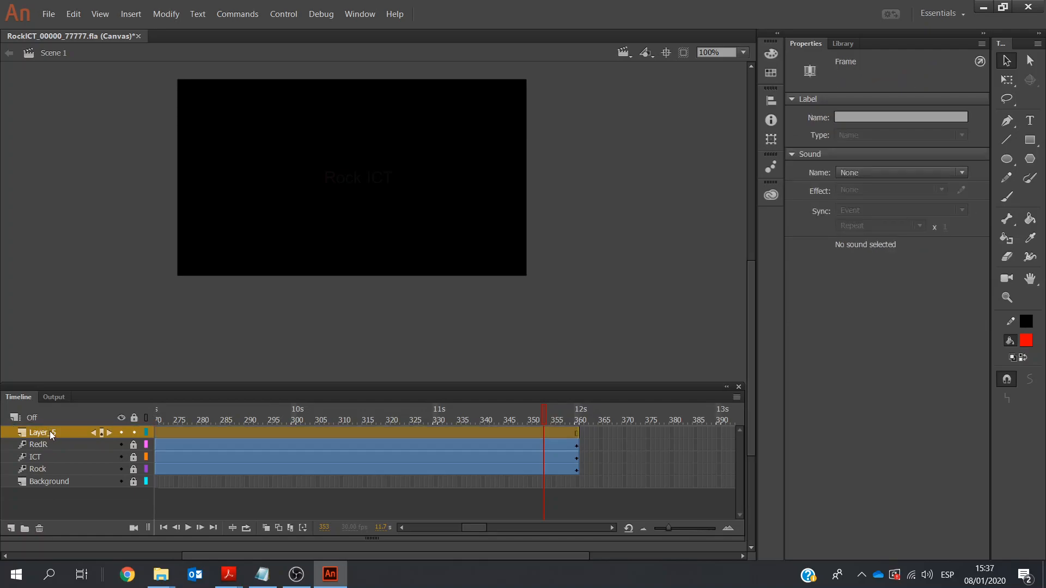
left_click(579, 433)
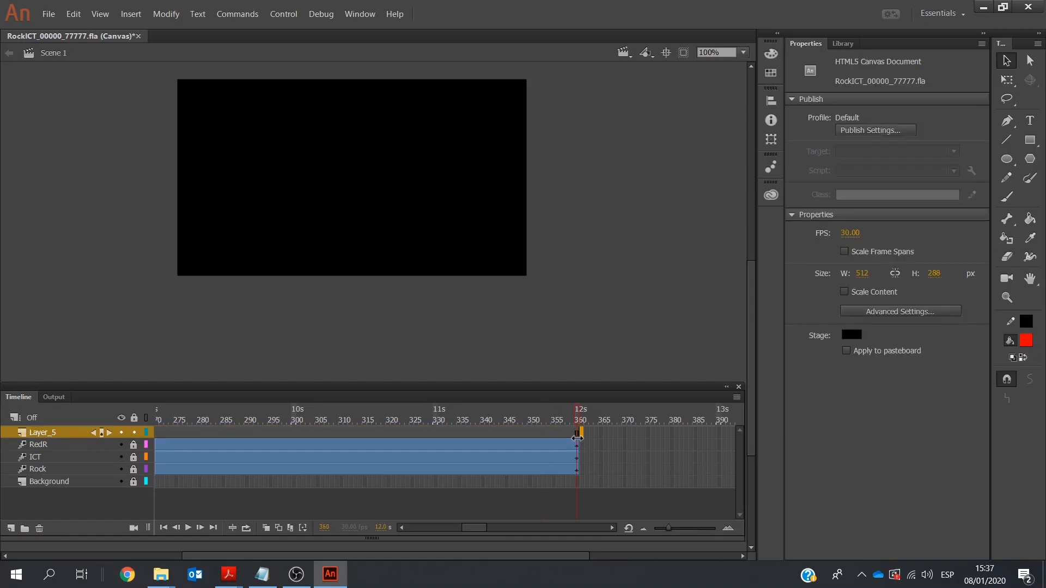
left_click(35, 433)
double_click(34, 433)
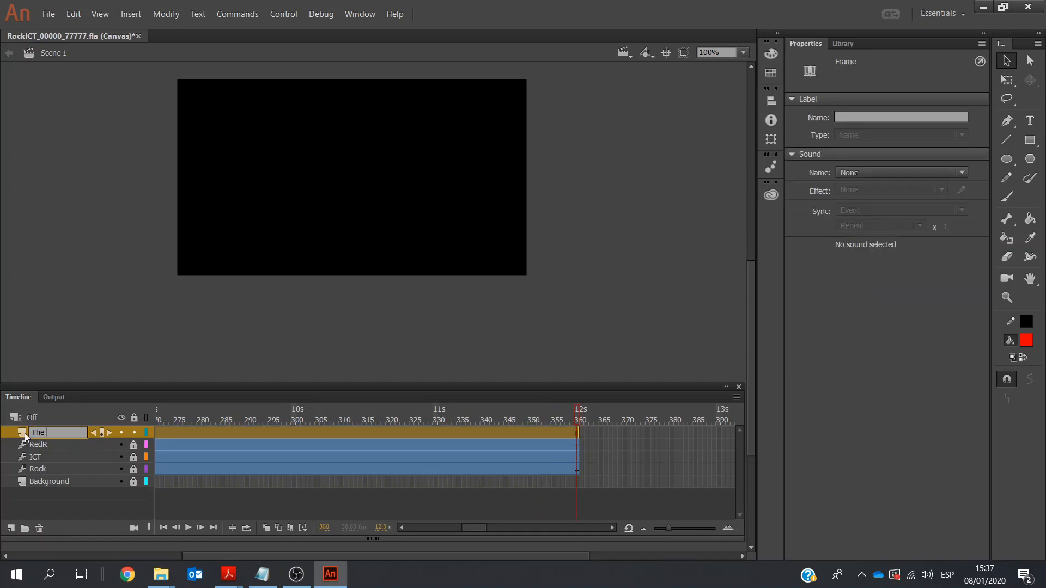
type("est")
Insert a keyframe at frame 361 on The Best layer
left_click(580, 429)
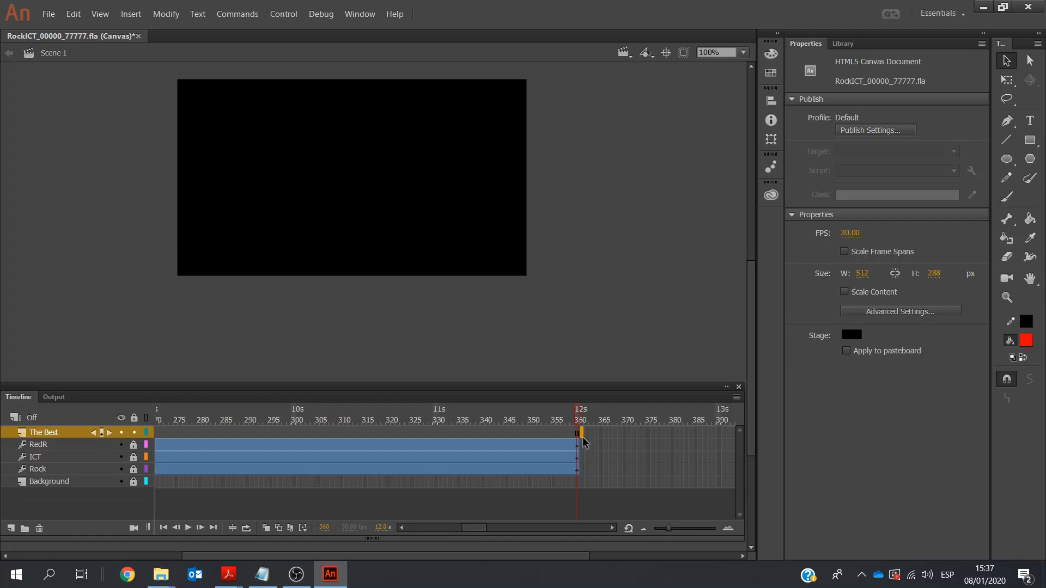
right_click(581, 436)
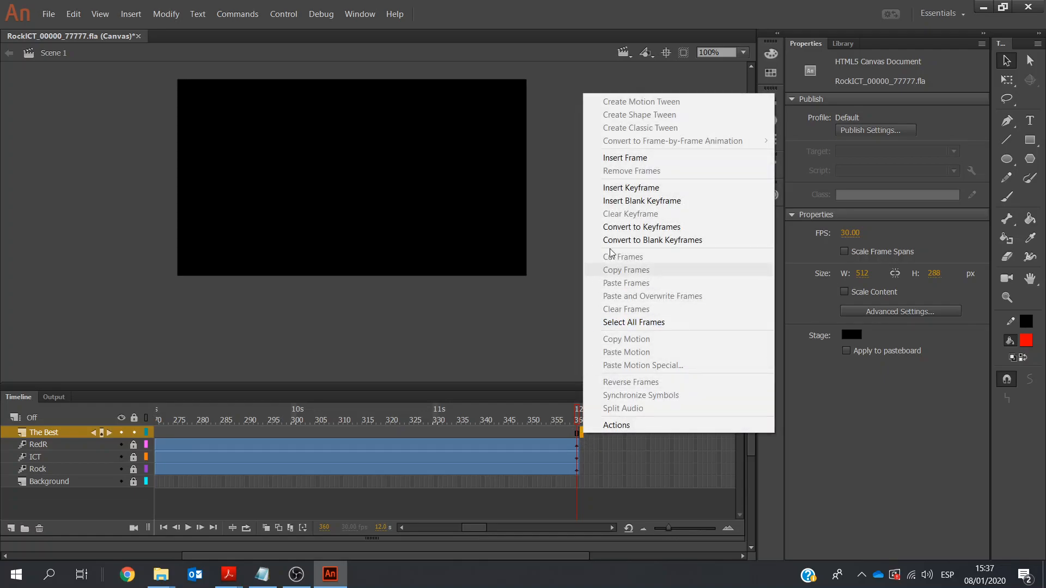
left_click(630, 191)
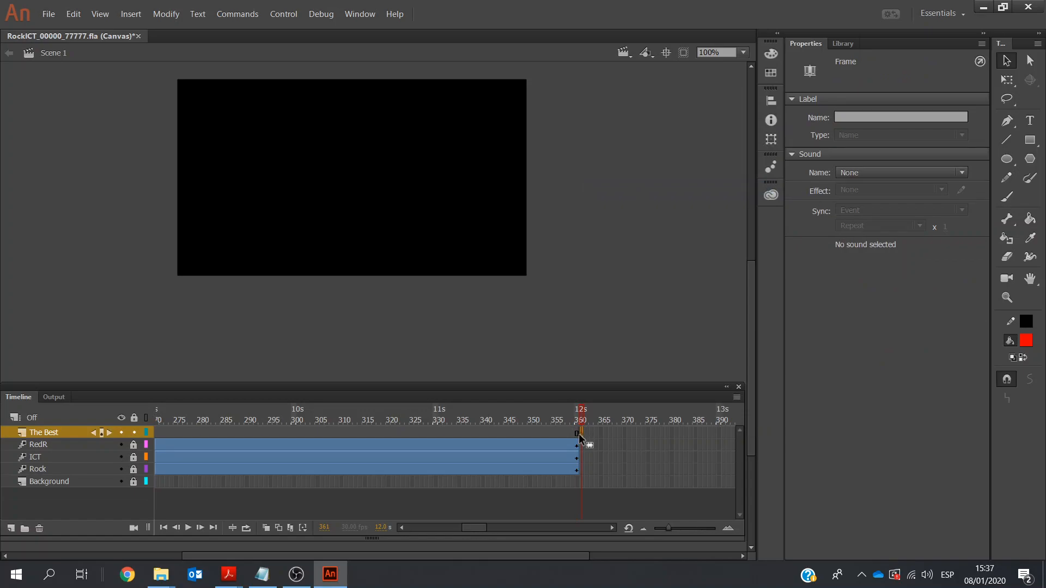
Add the text "The Best" in red 24 pt Arial on the pasteboard beside the stage
left_click(1030, 120)
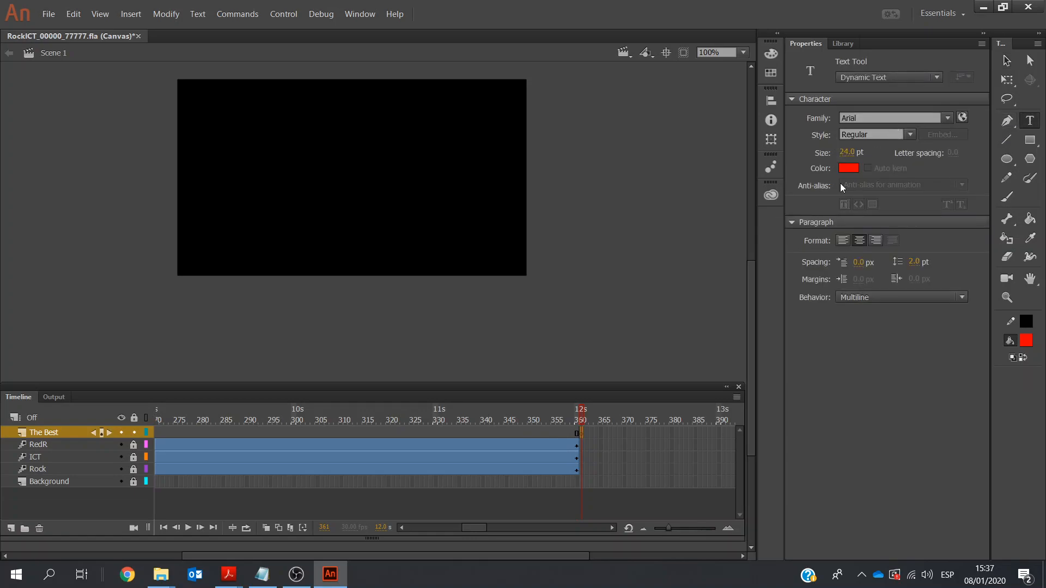
left_click_drag(553, 163, 623, 184)
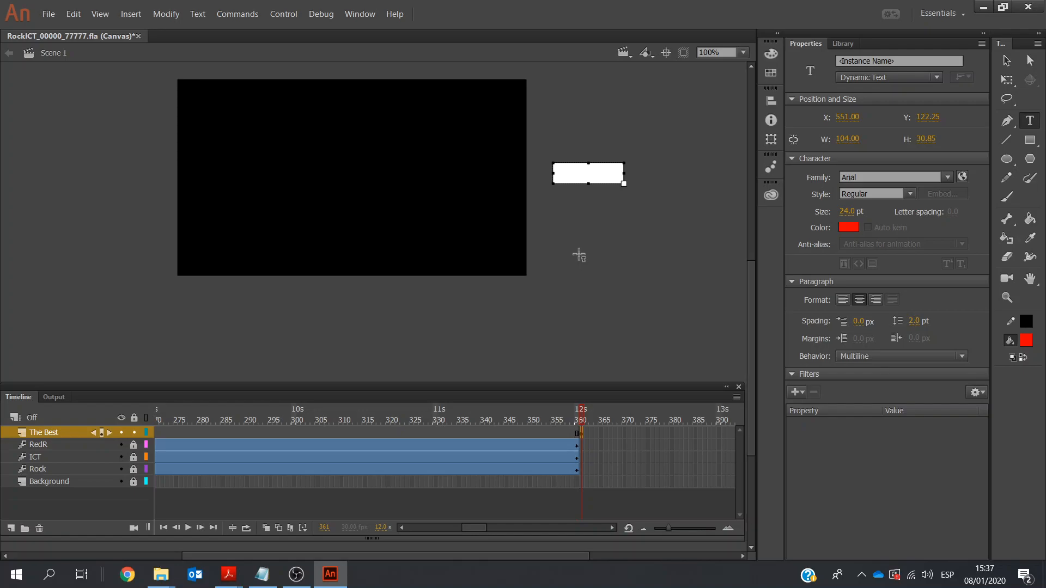
type("The Best")
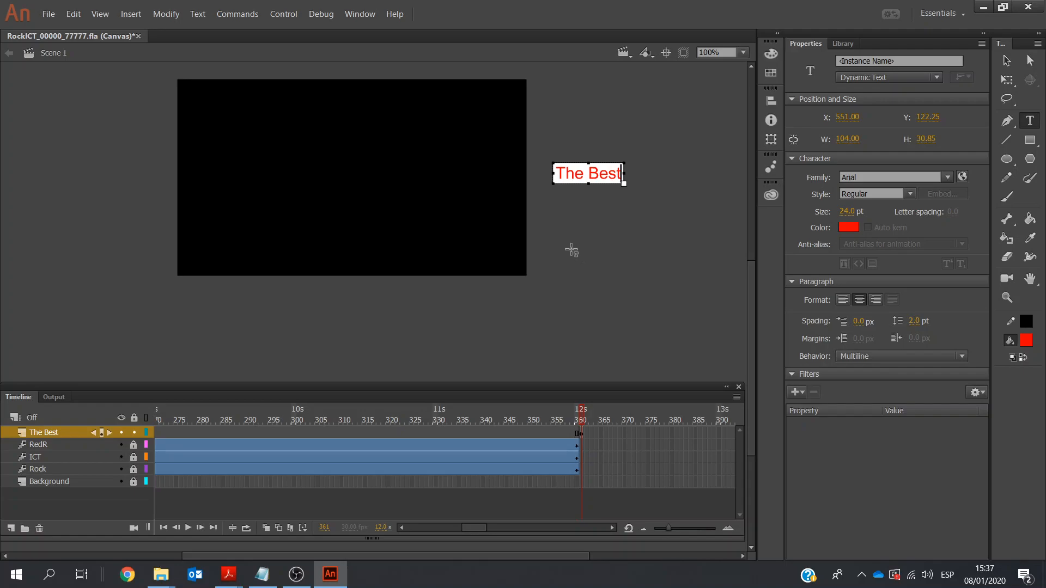
Move The Best text onto the stage and centre it horizontally and vertically relative to the stage
left_click(1006, 60)
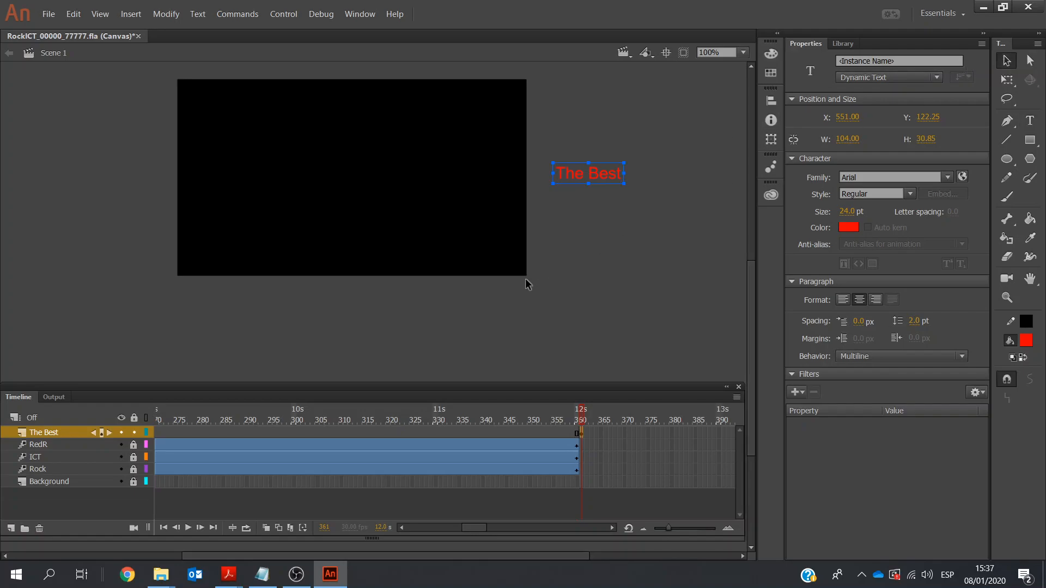
left_click_drag(603, 172, 363, 174)
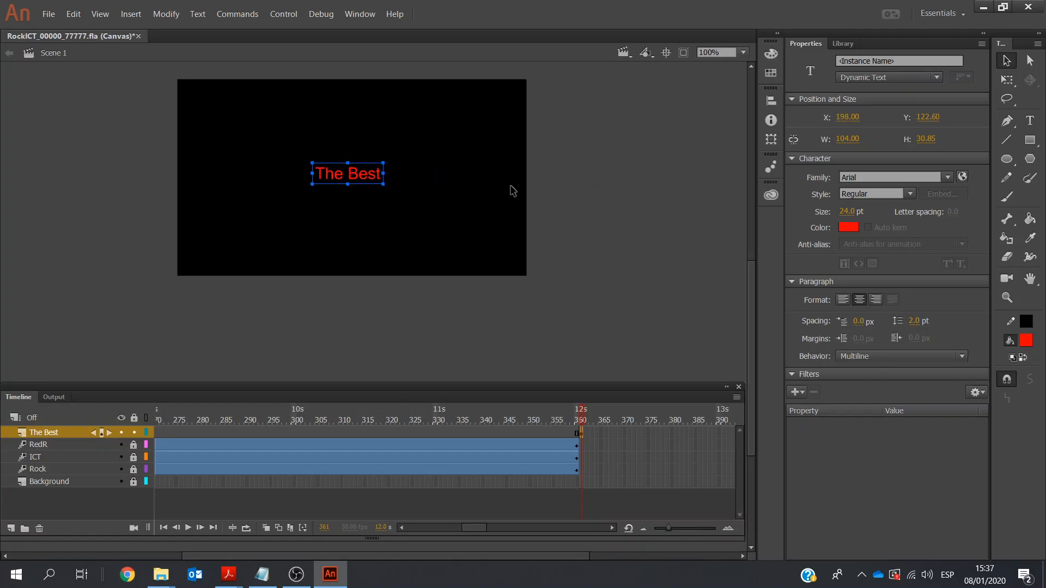
left_click(770, 101)
left_click(653, 127)
left_click(653, 159)
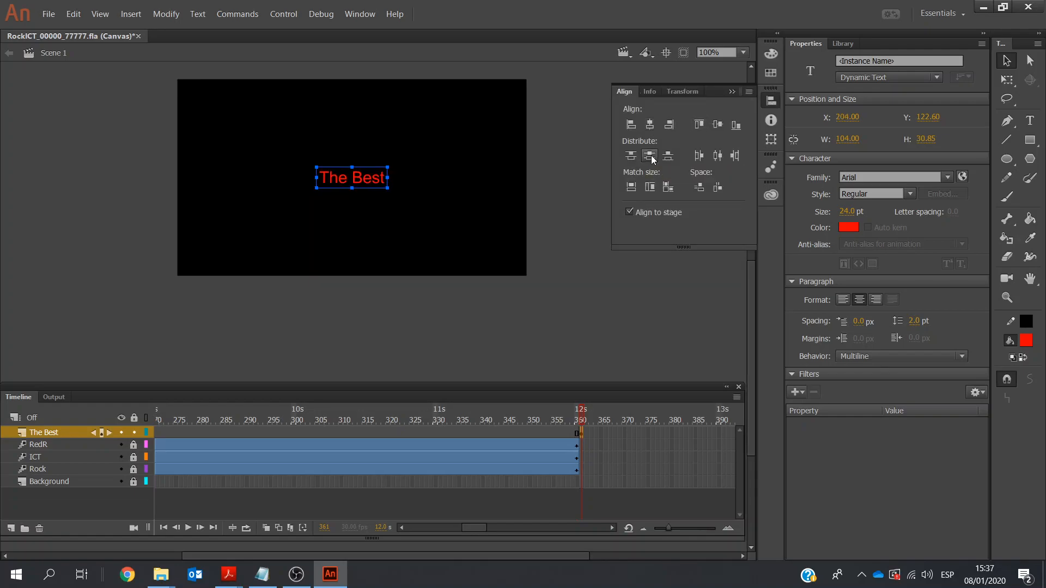
left_click(579, 174)
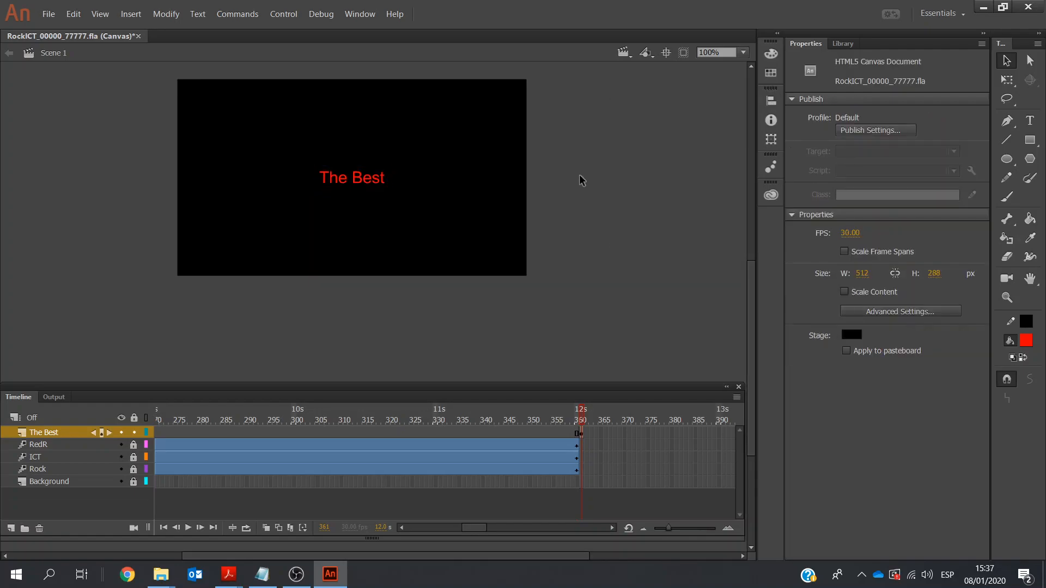
Convert the centred text to a graphic symbol named The Best
left_click(358, 179)
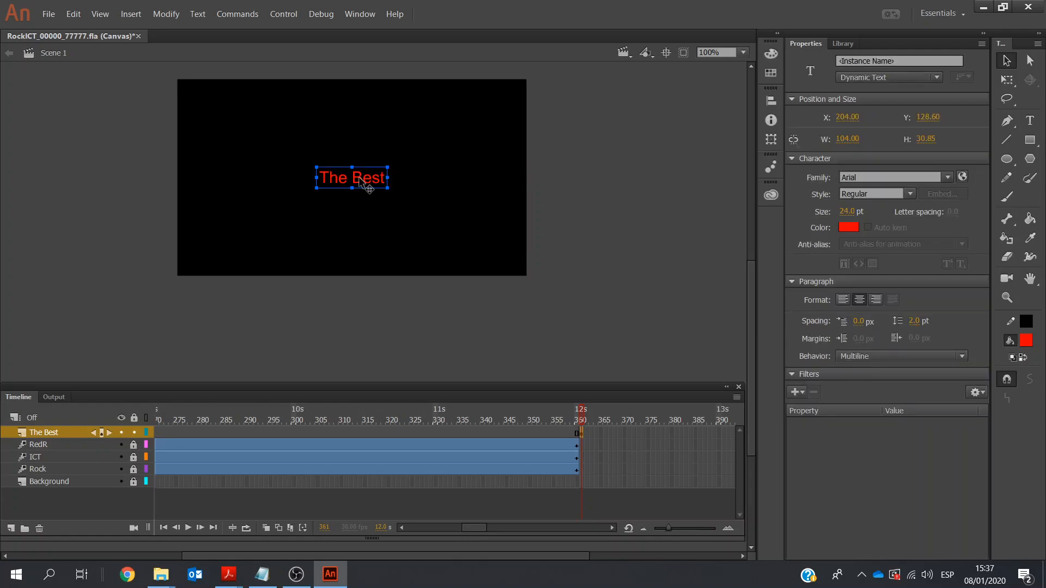
right_click(360, 178)
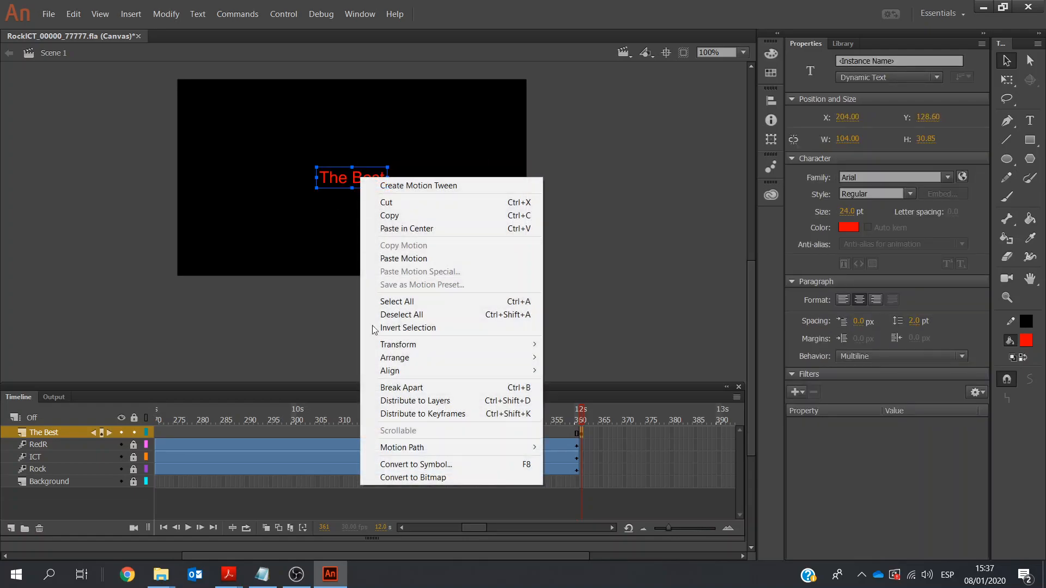
left_click(425, 465)
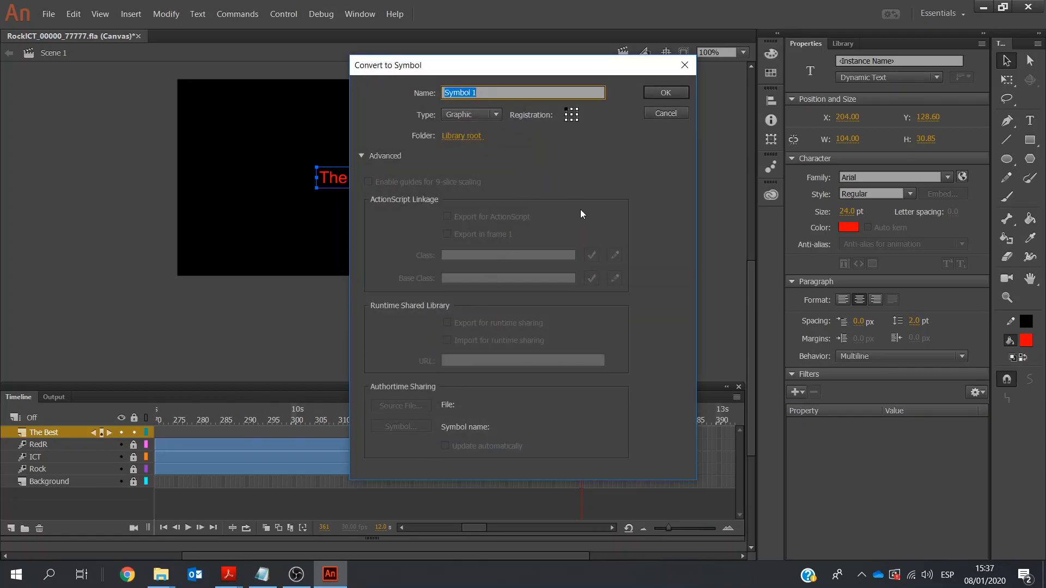
type("The Best")
left_click(665, 94)
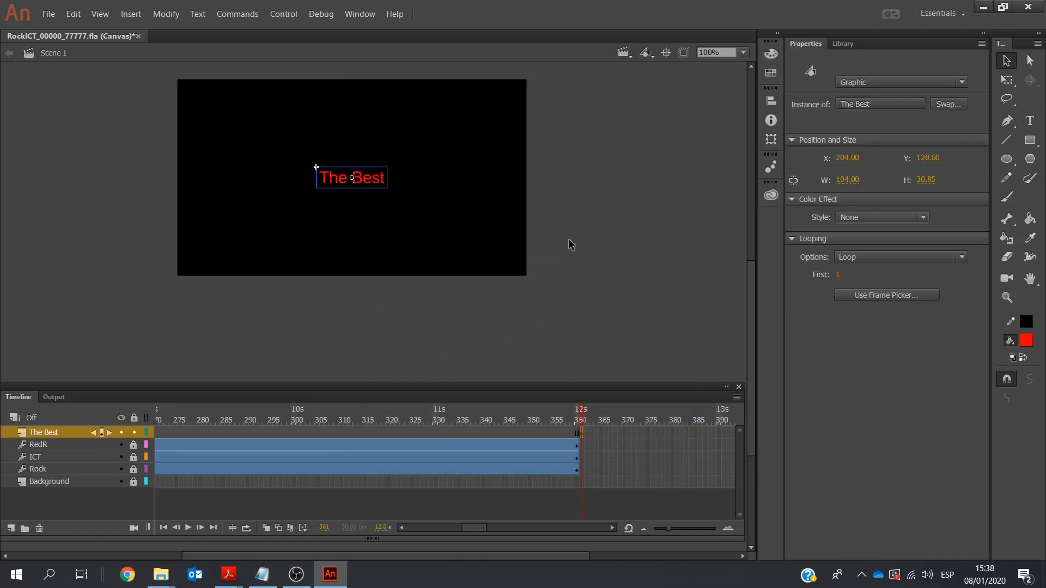
Apply a motion tween to The Best symbol at frame 361
left_click(124, 18)
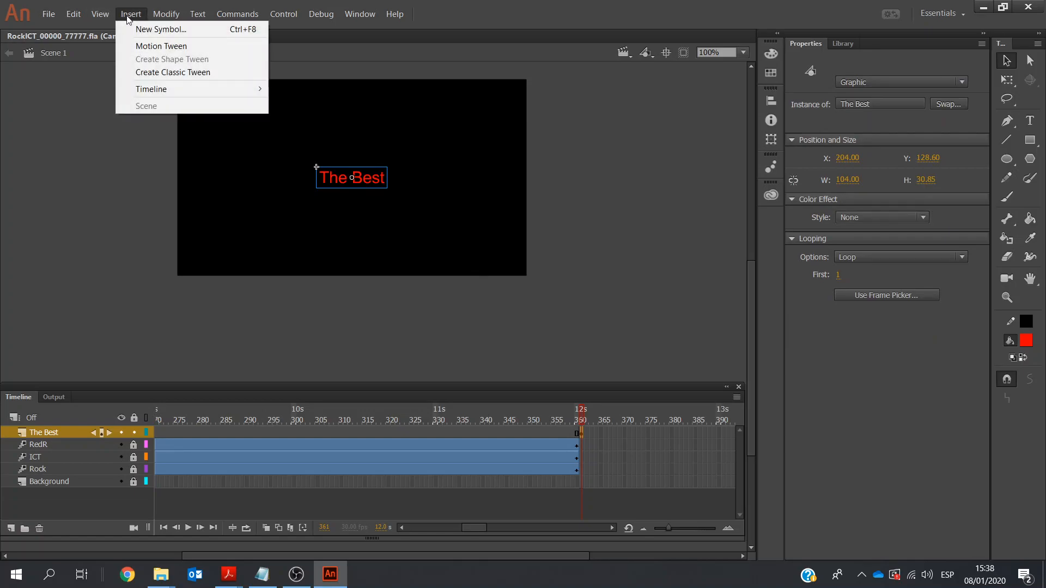
left_click(139, 44)
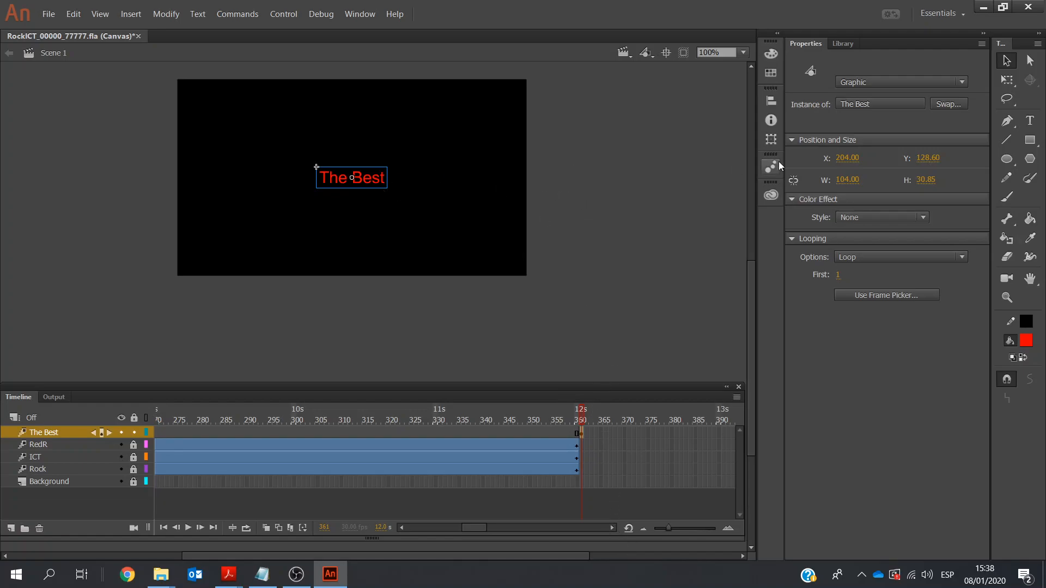
left_click(923, 217)
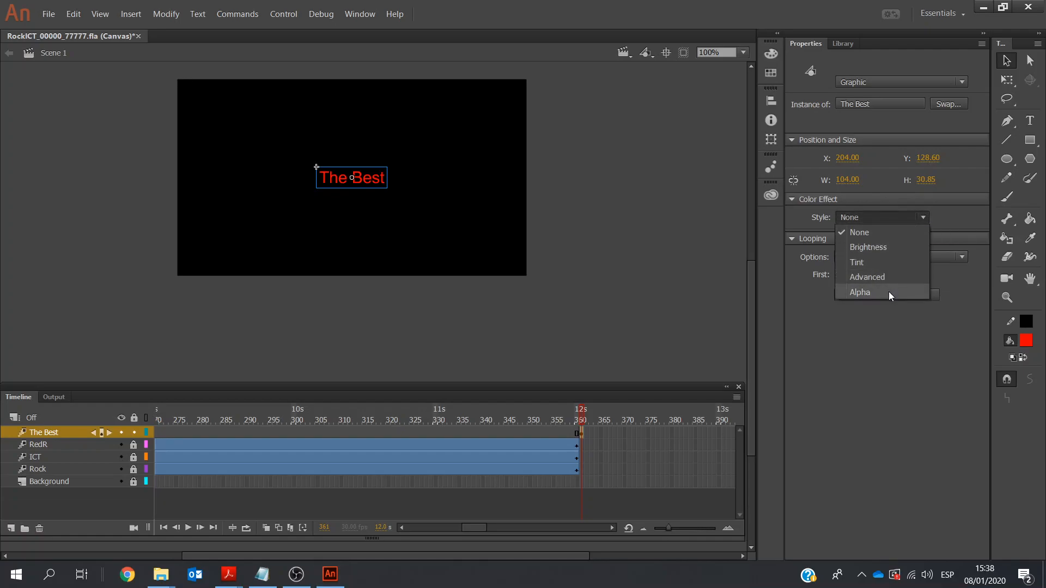
left_click(626, 240)
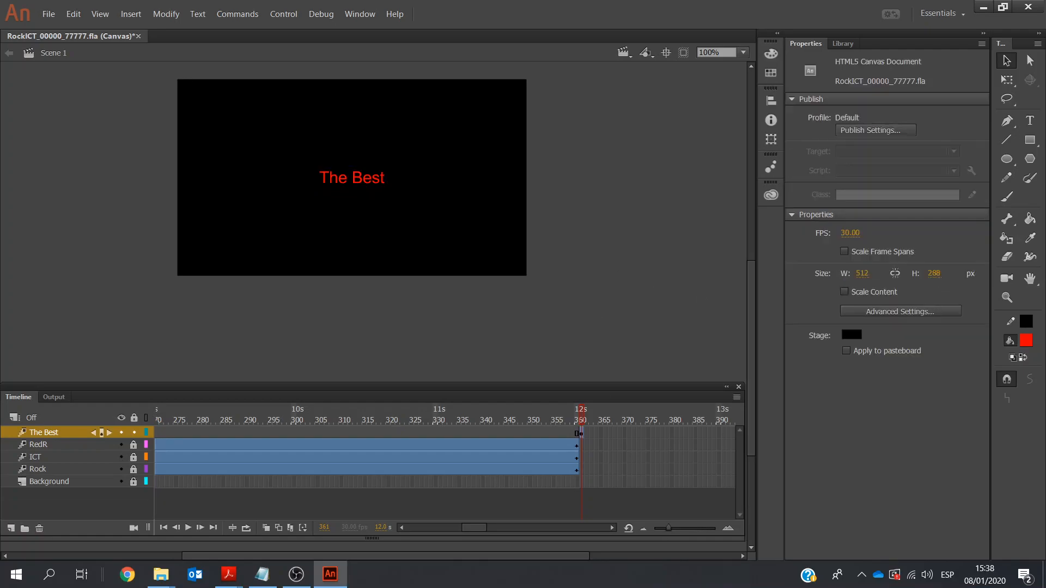
Extend The Best tween to 17 seconds by inserting a position keyframe at frame 510
left_click_drag(613, 526, 613, 526)
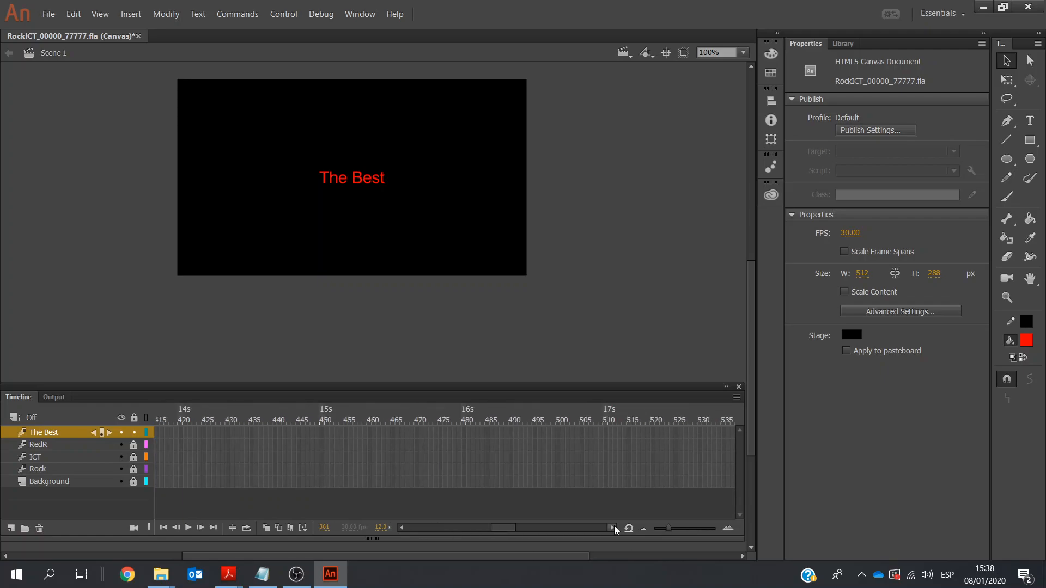
right_click(606, 430)
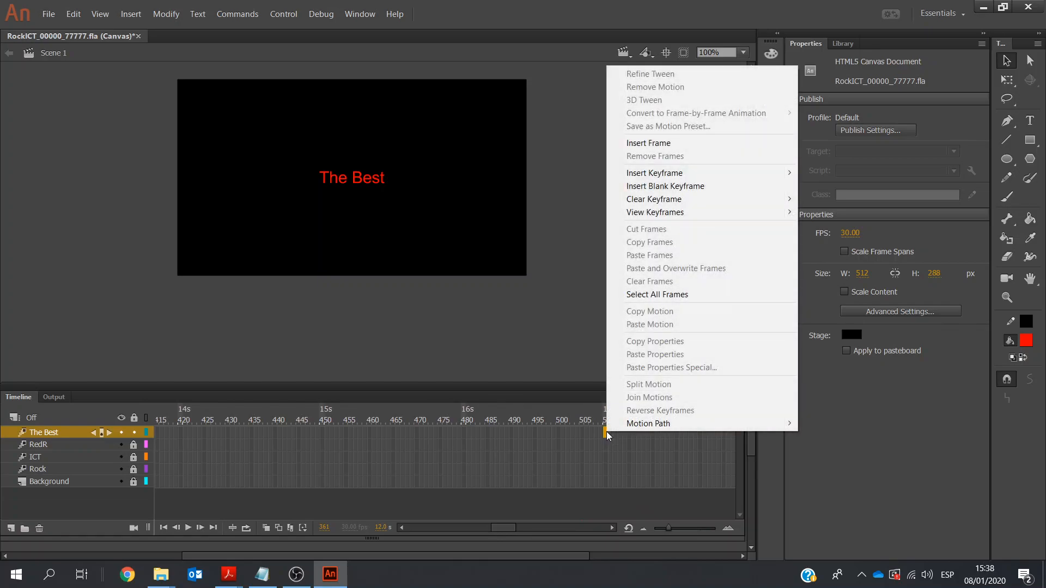
mouse_move(685, 175)
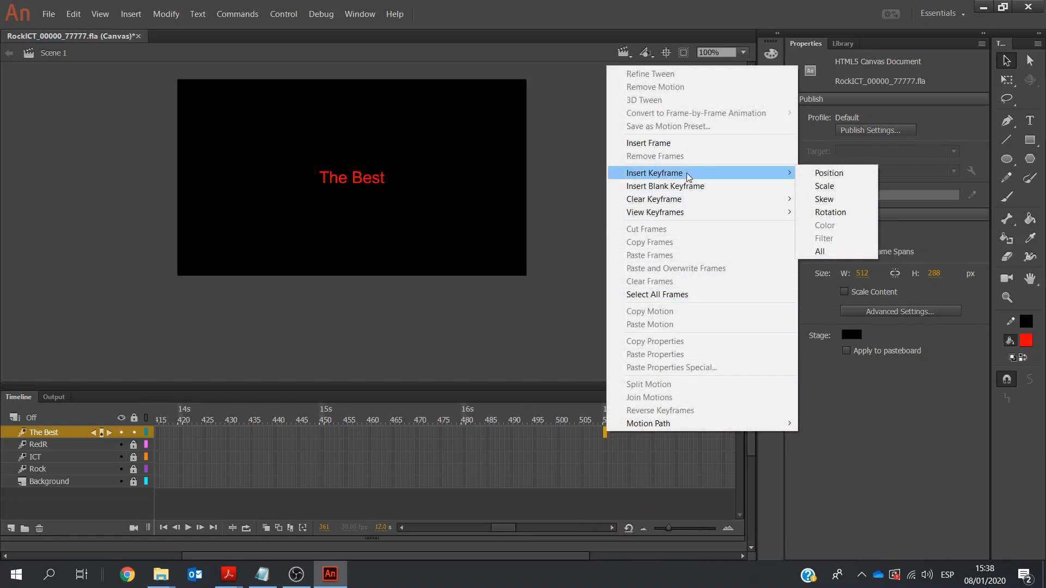
left_click(815, 172)
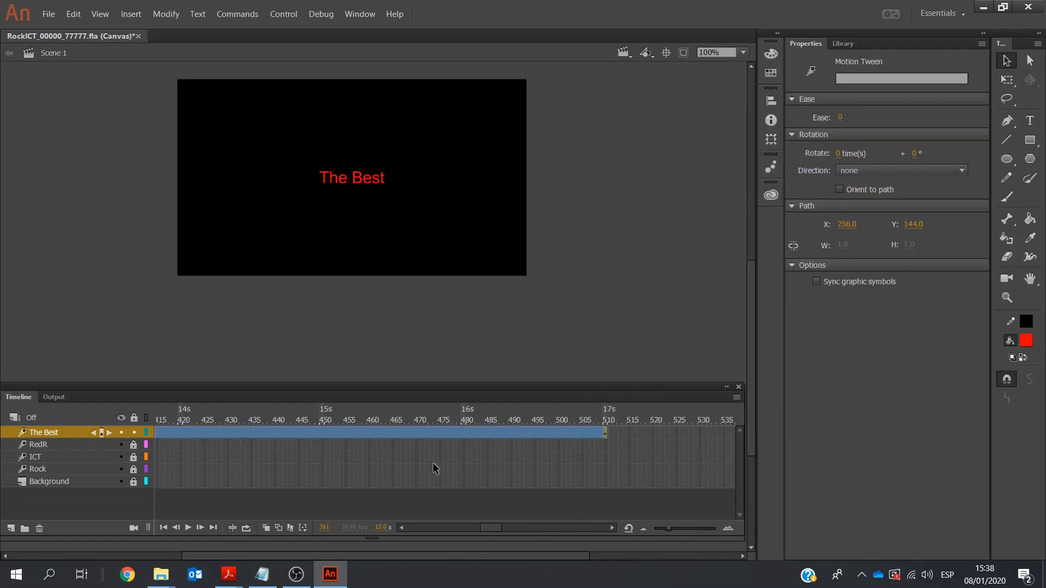
Apply an Alpha color effect of 100% to The Best symbol at frame 361
left_click(401, 527)
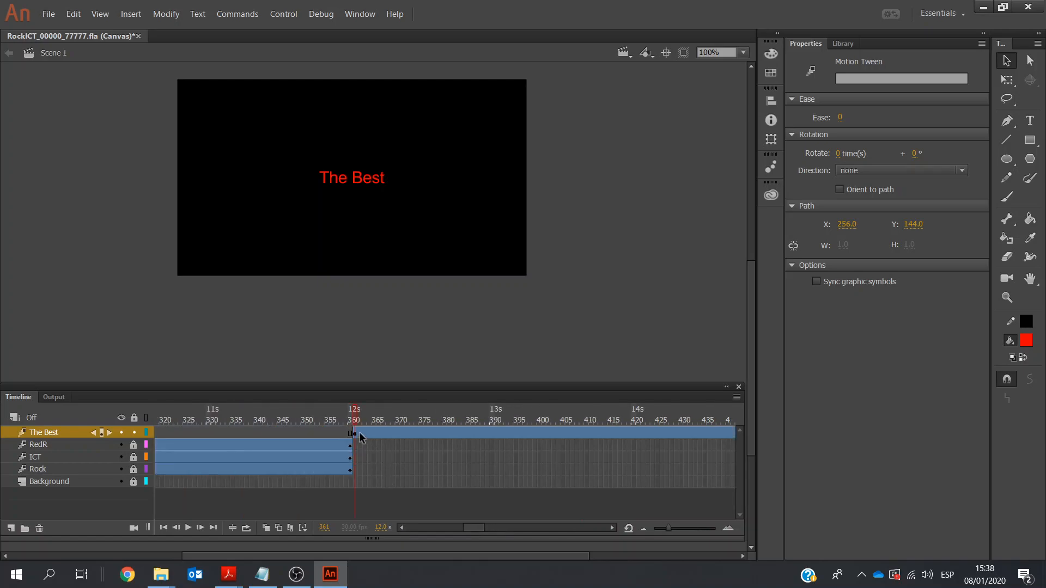
left_click(356, 433)
left_click(381, 181)
left_click(920, 218)
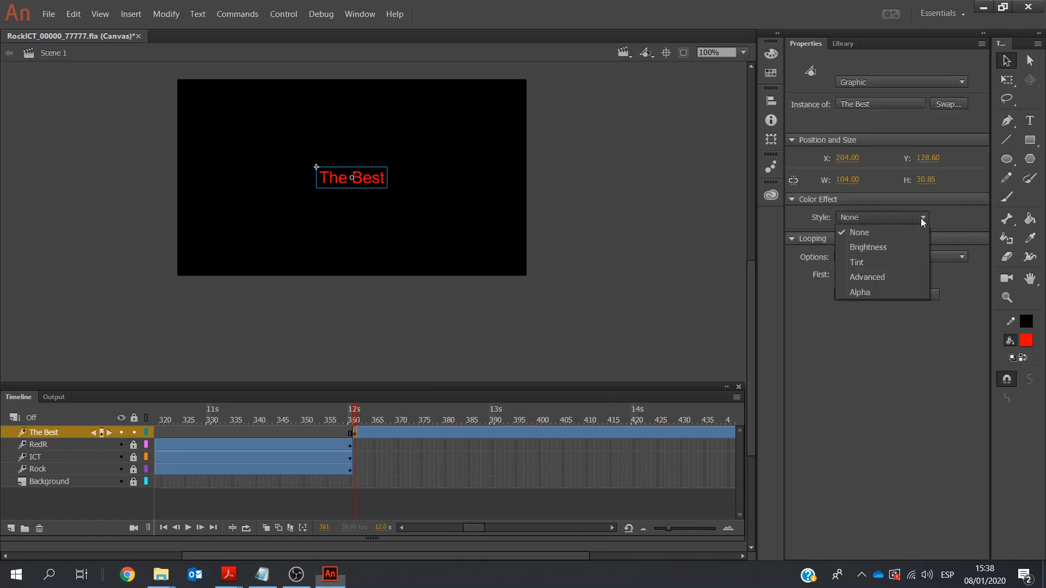
left_click(878, 293)
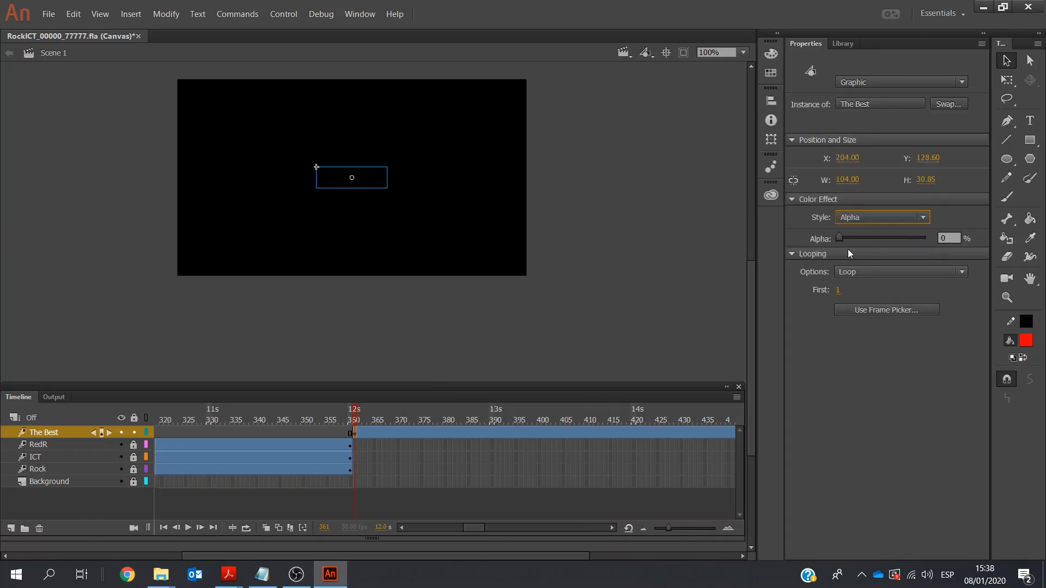
left_click_drag(842, 237, 931, 252)
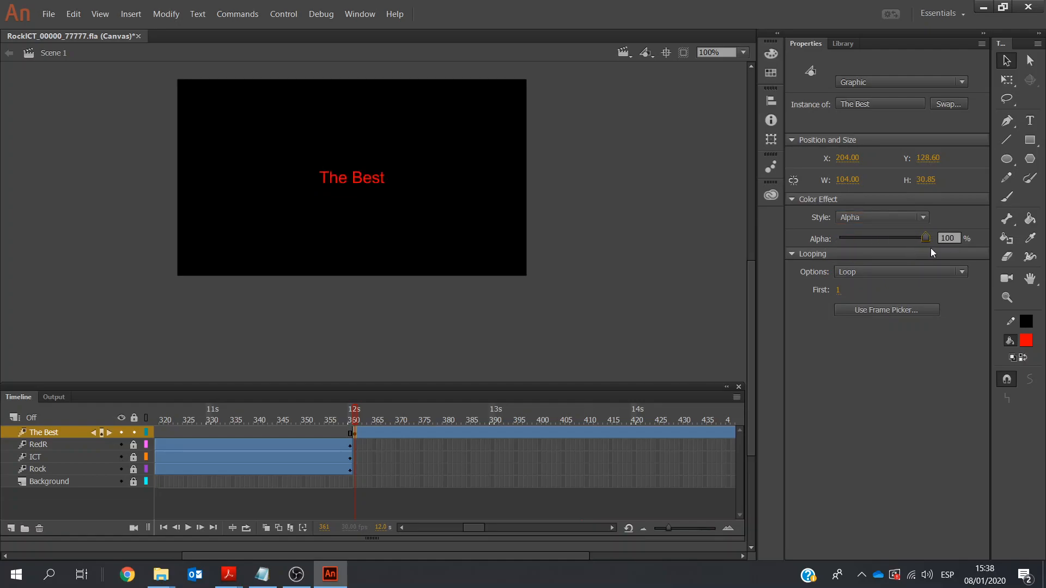
Reduce The Best symbol's alpha to 2% at frame 510 to fade it out
left_click(612, 526)
left_click_drag(611, 525, 610, 525)
left_click(604, 433)
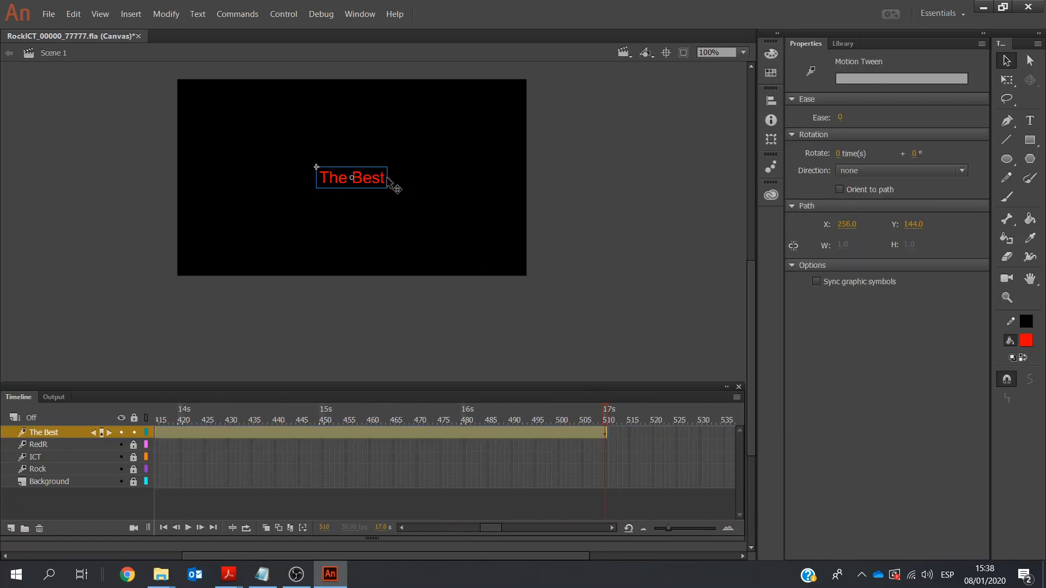
left_click(364, 182)
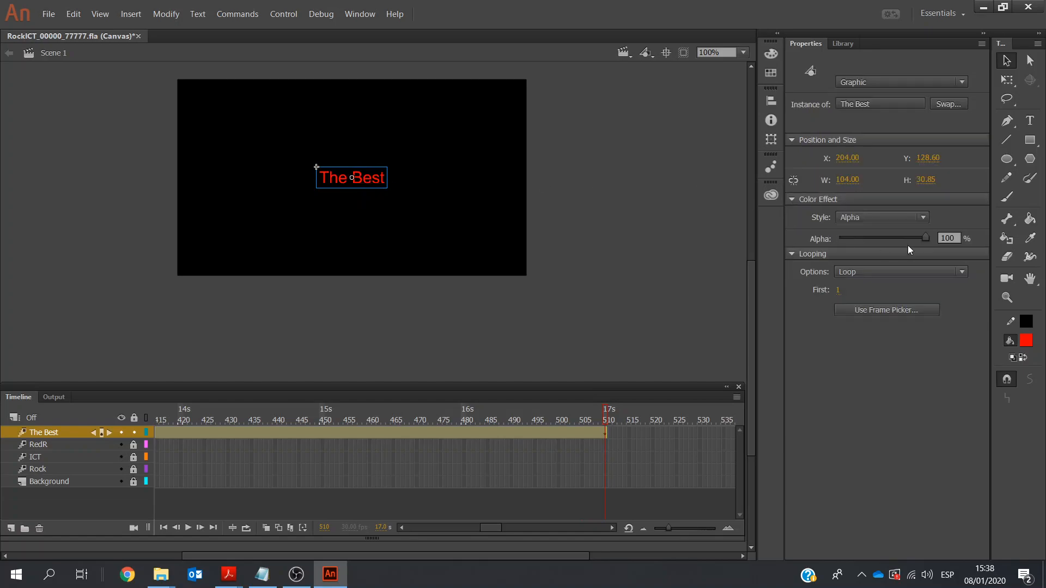
left_click_drag(925, 238, 843, 231)
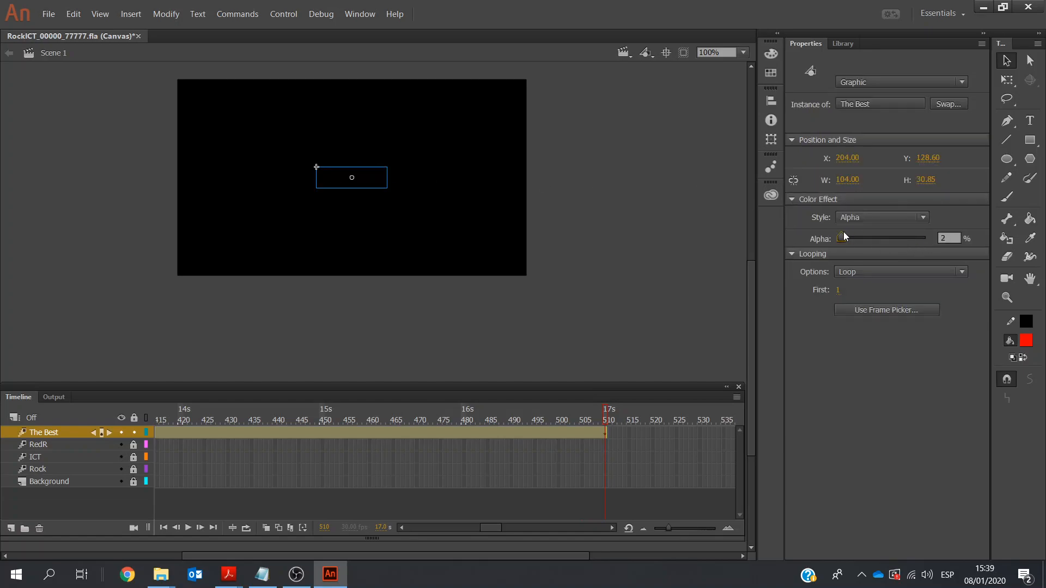
Check The Best fade-out by viewing several frames between 15 and 17 seconds
left_click(512, 428)
left_click(490, 434)
left_click(378, 433)
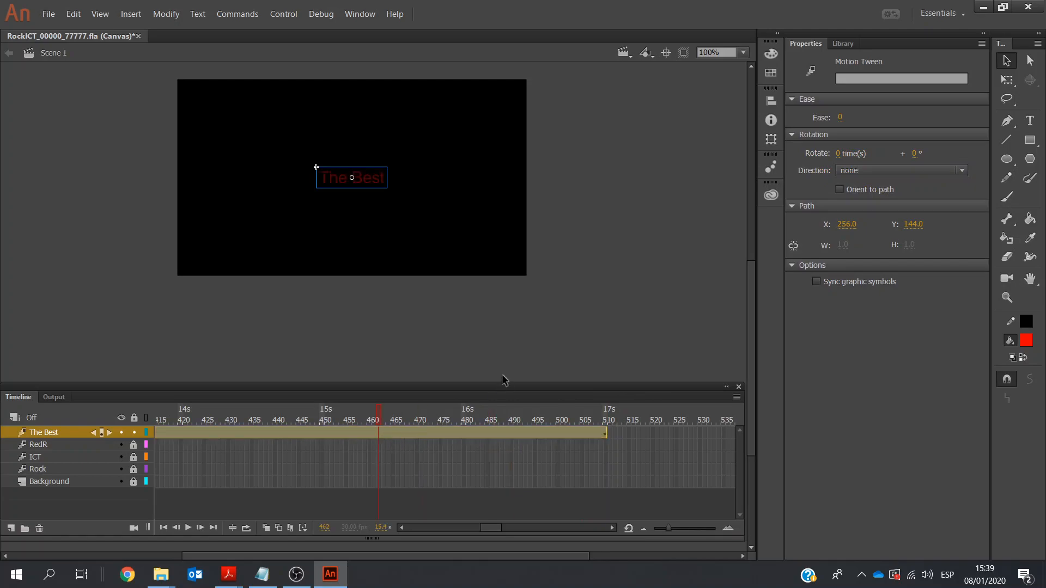
left_click(532, 432)
Lock The Best layer and save the animation file
left_click(133, 432)
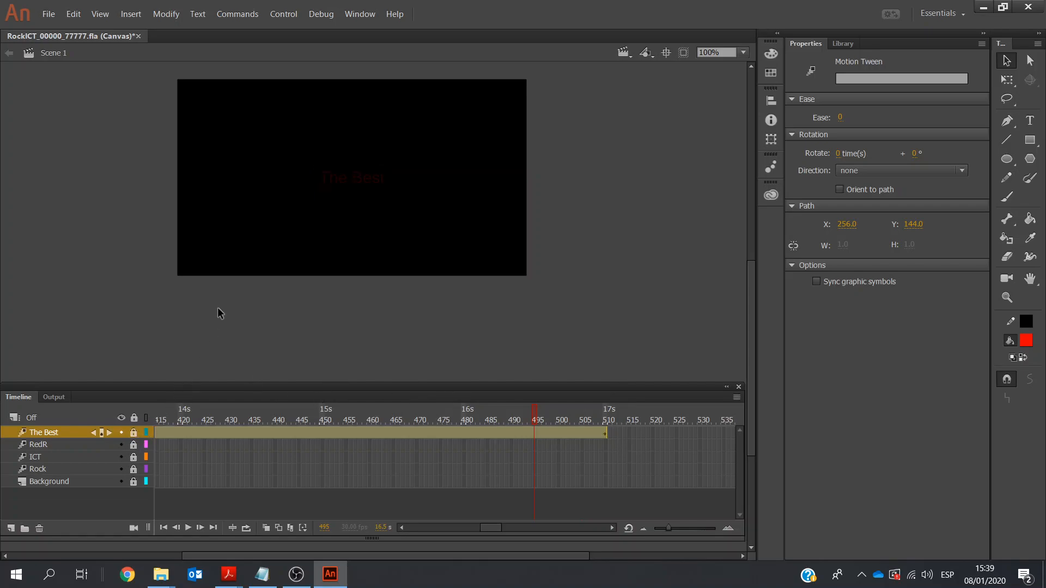
left_click(50, 16)
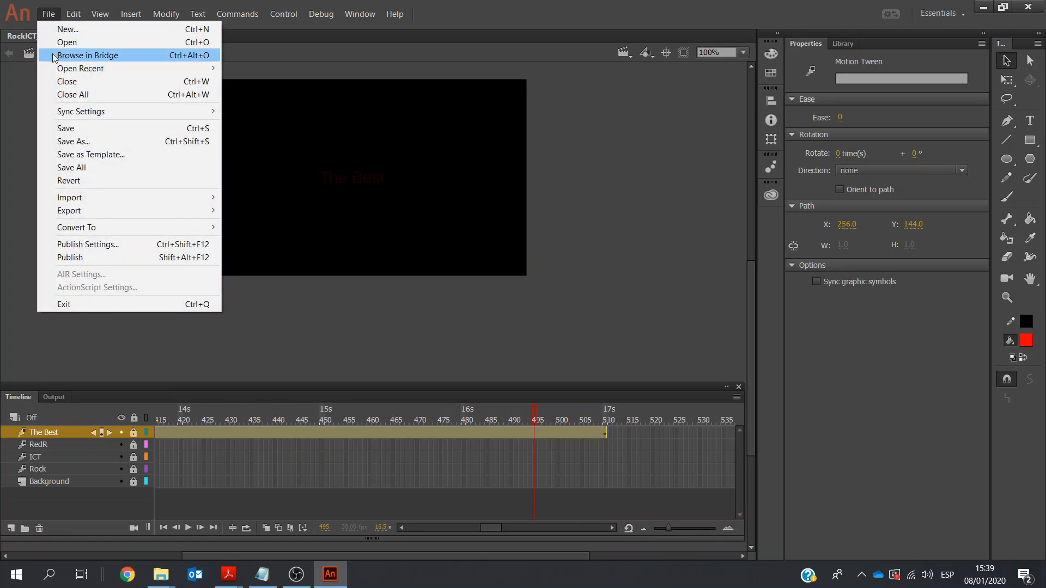
left_click(66, 129)
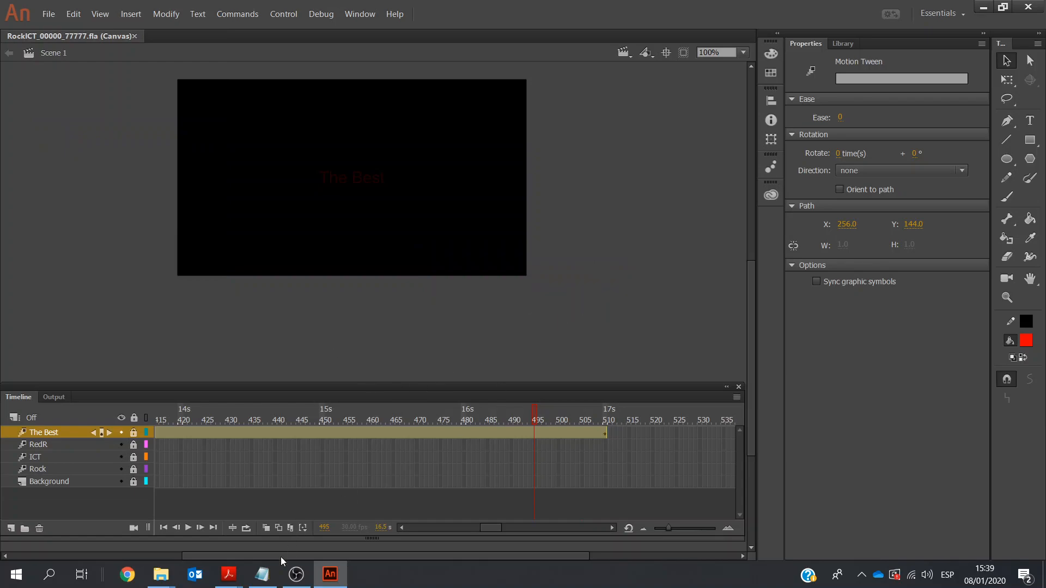
Consult the logo requirements in the exam paper and add a new layer named Logo above The Best
mouse_move(228, 574)
left_click(280, 514)
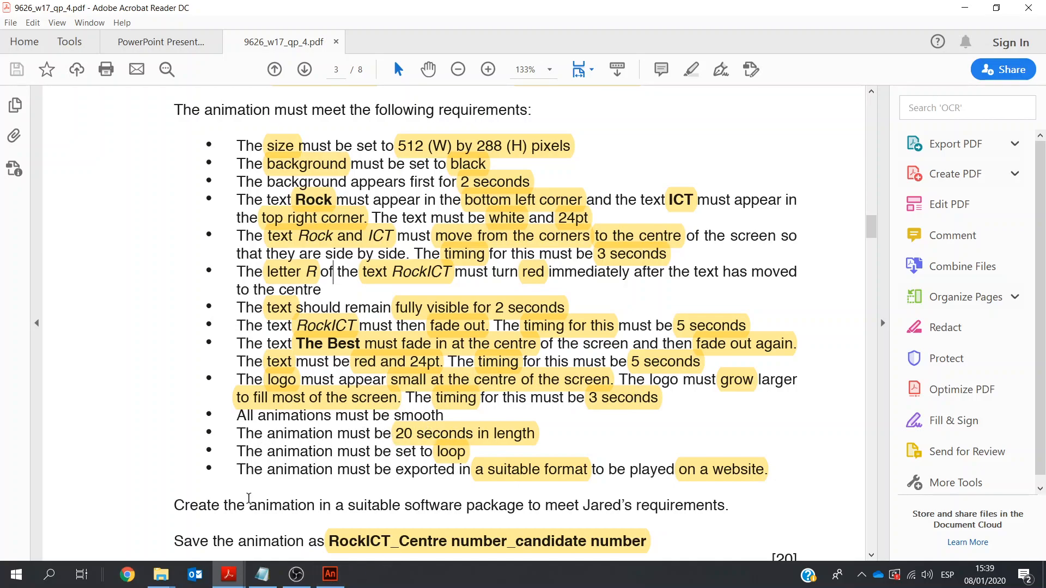
left_click(321, 581)
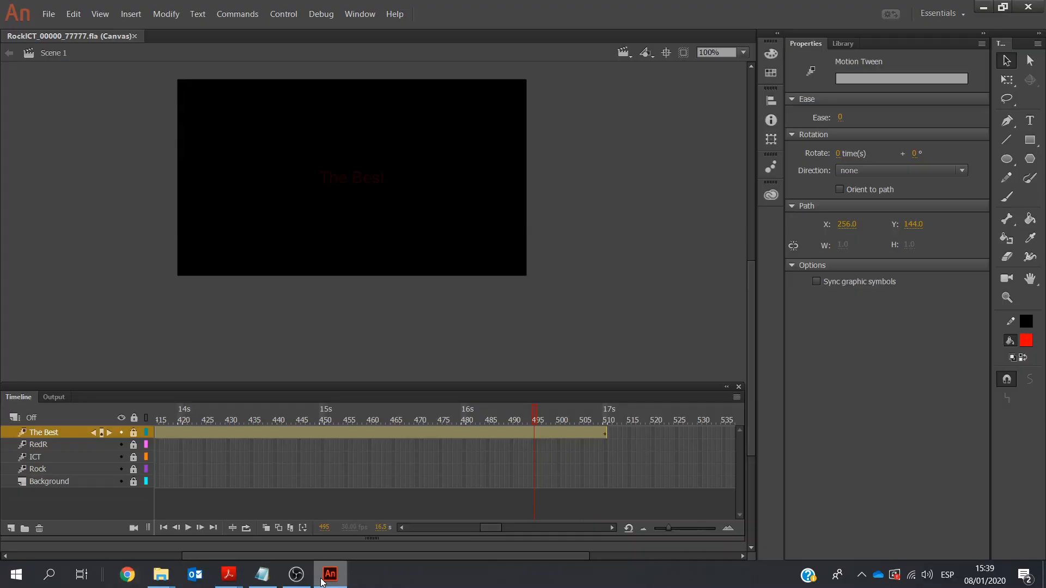
left_click(11, 529)
left_click(48, 429)
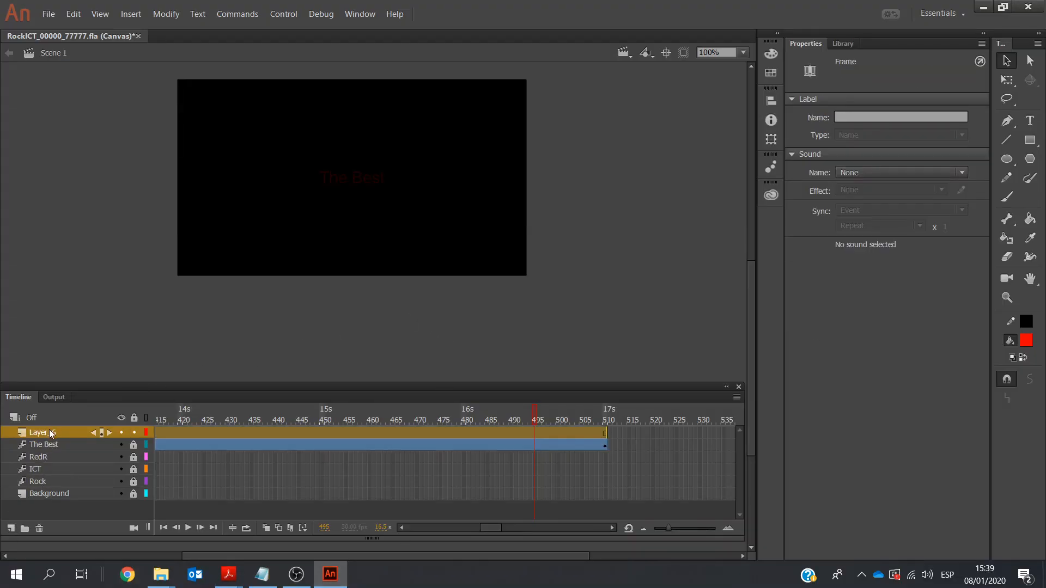
left_click(608, 434)
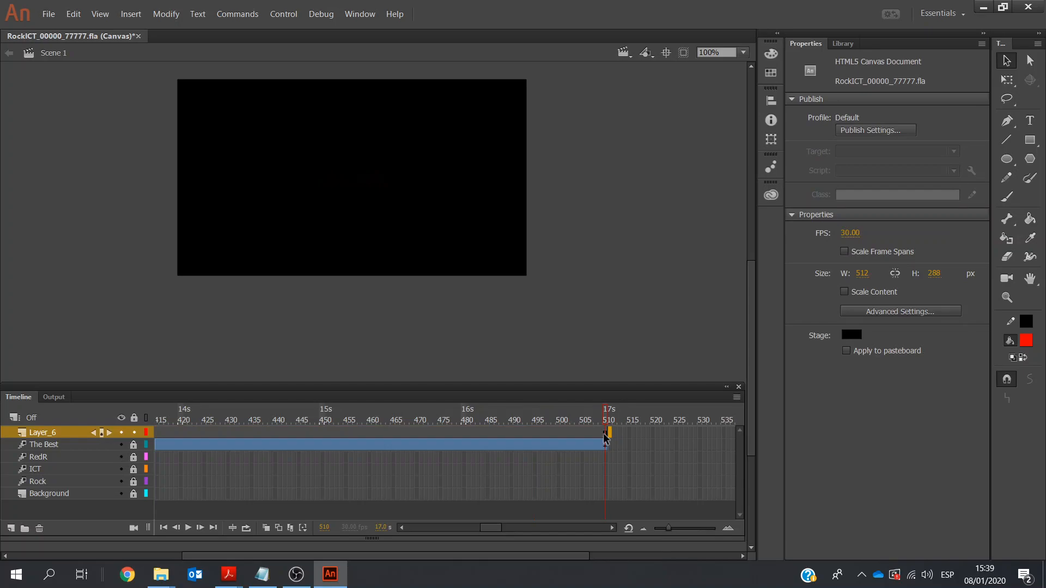
left_click(604, 434)
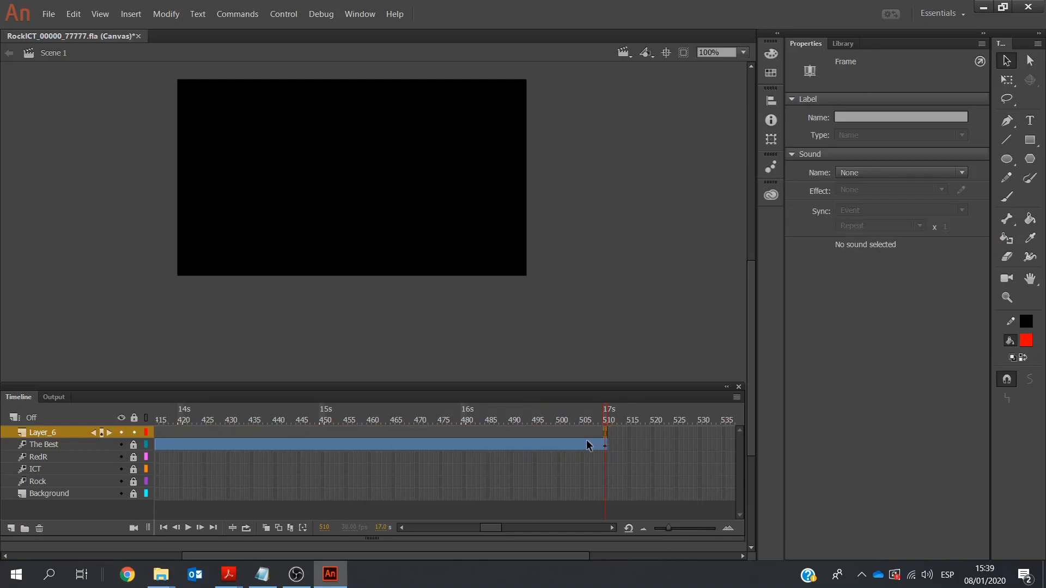
double_click(47, 431)
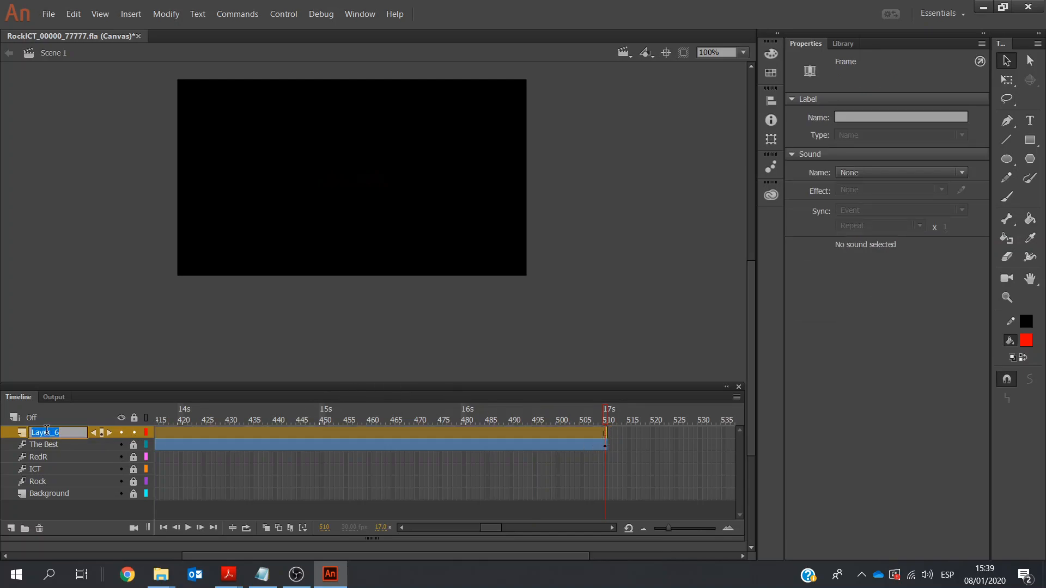
type("Logo")
Insert a keyframe at frame 510 (17 seconds) on the Logo layer
left_click(609, 432)
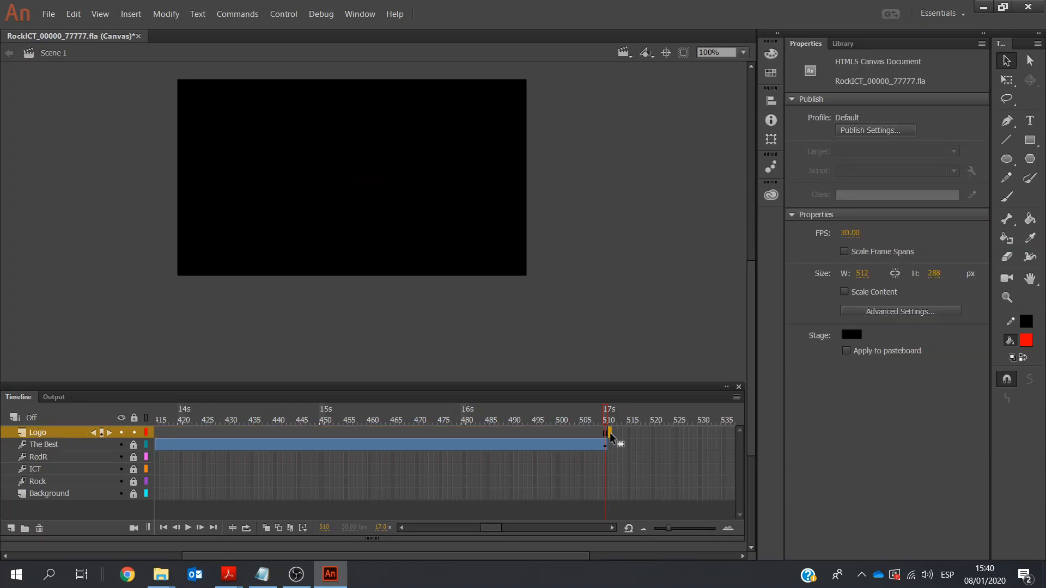
left_click(603, 430)
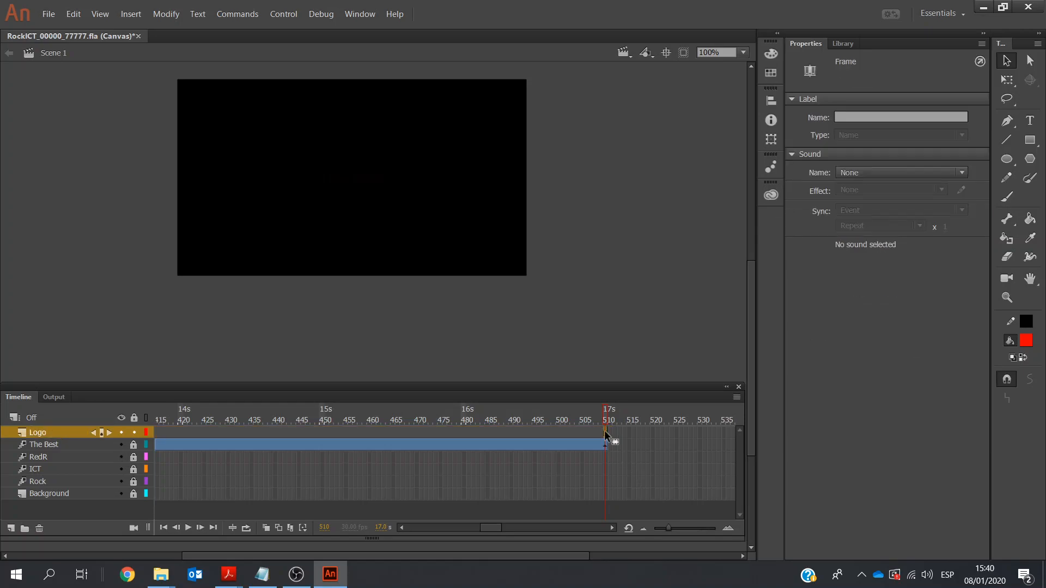
right_click(603, 430)
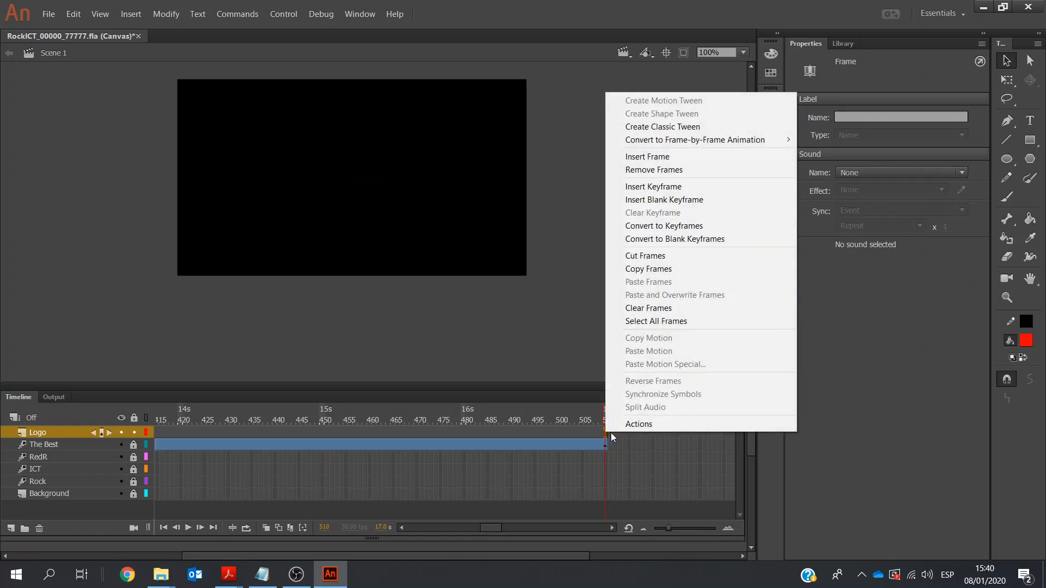
left_click(701, 187)
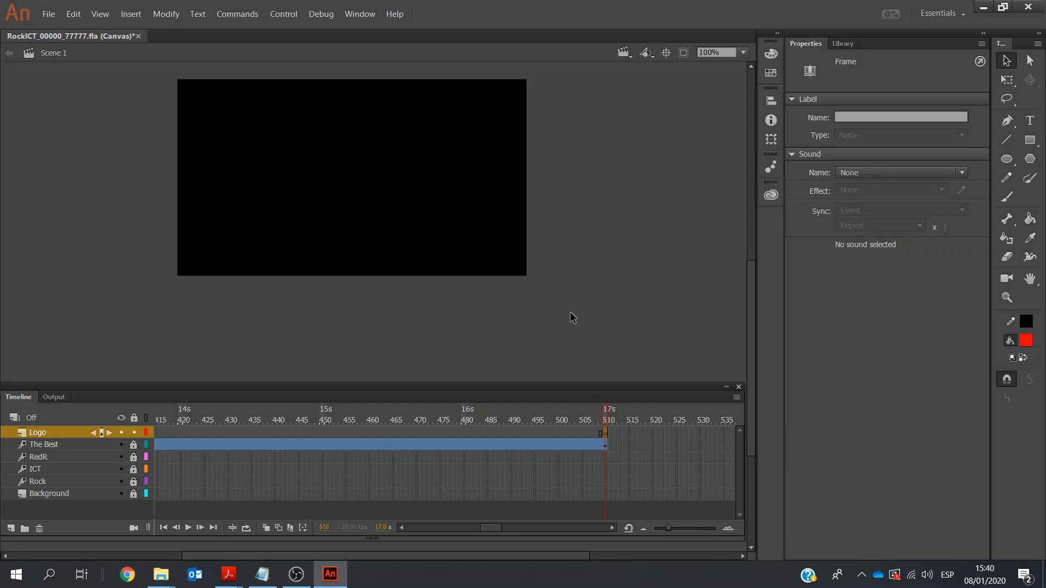
Import the RockICT_00000_77777 guitar picture from the Exam Centre_No Candidate_No folder and place it near the stage centre at X 164, Y 45
mouse_move(164, 578)
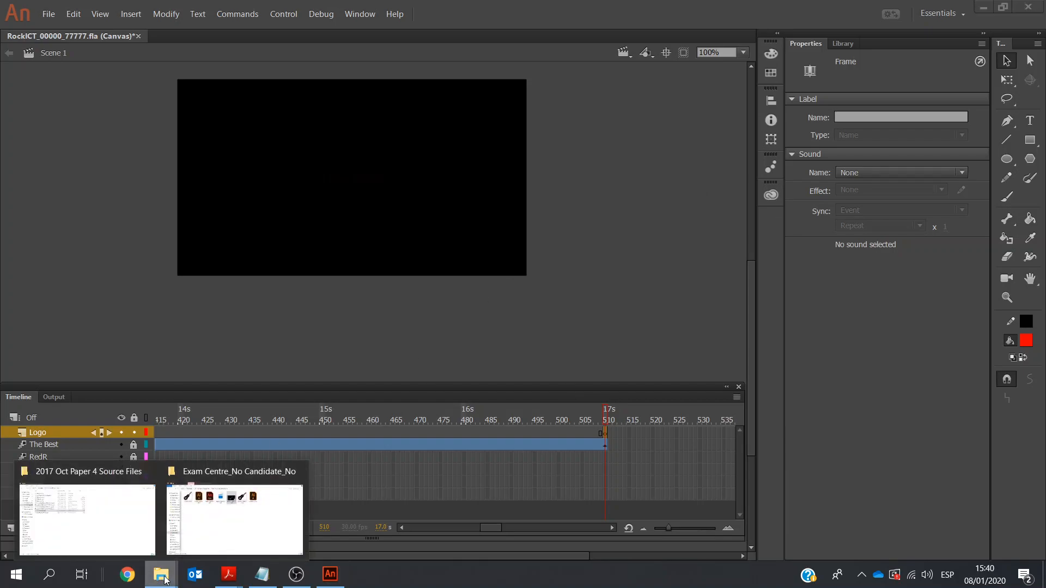
left_click(239, 536)
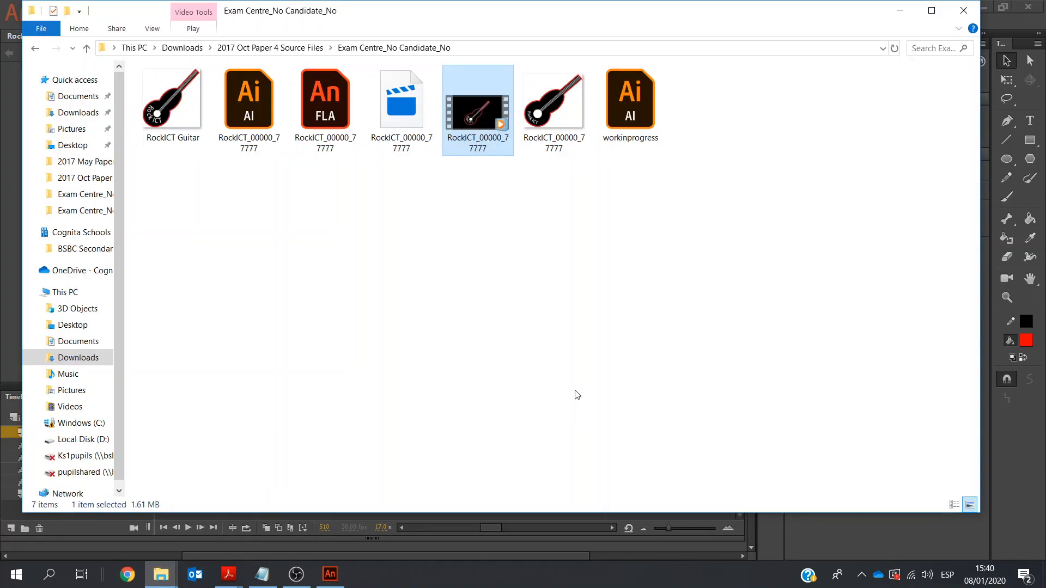
left_click(564, 105)
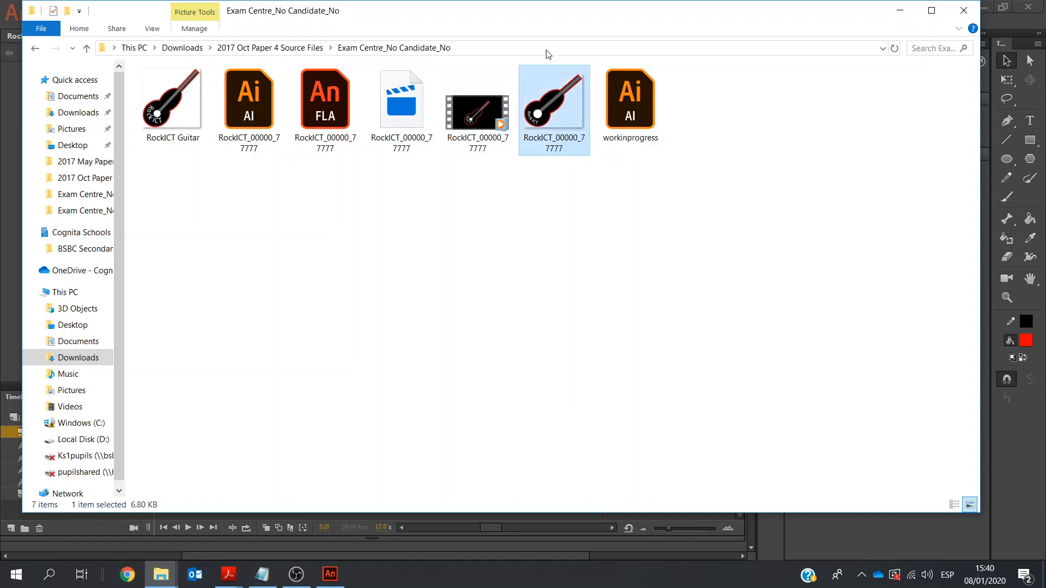
left_click_drag(553, 1, 661, 438)
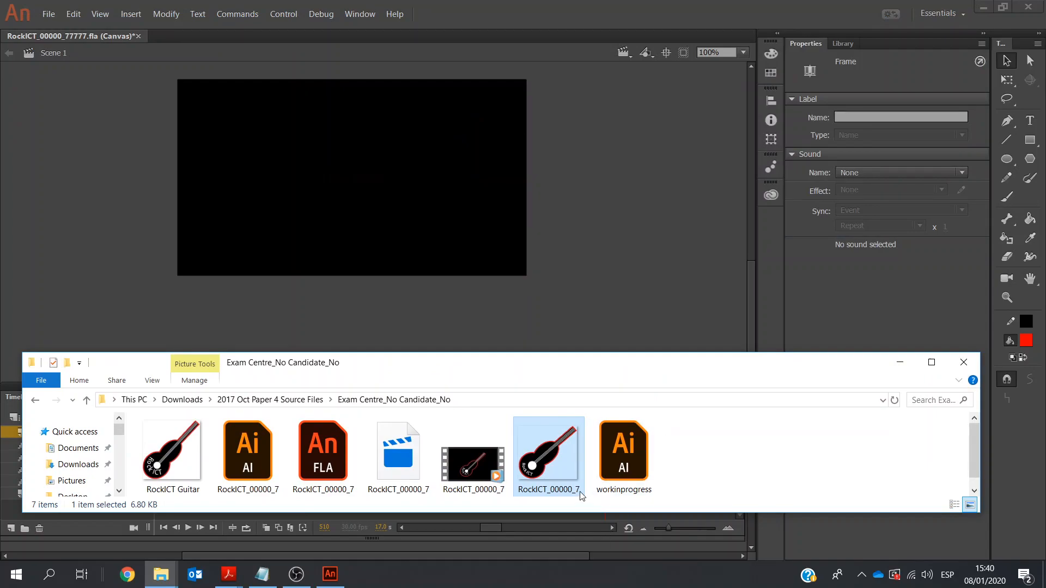
left_click_drag(550, 456, 391, 166)
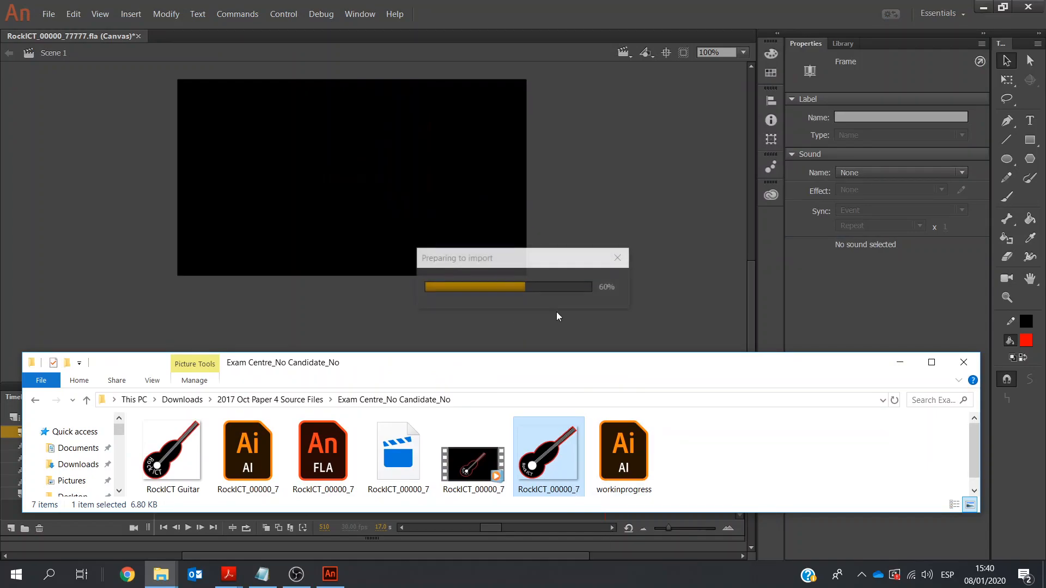
left_click(899, 362)
left_click_drag(377, 315, 355, 175)
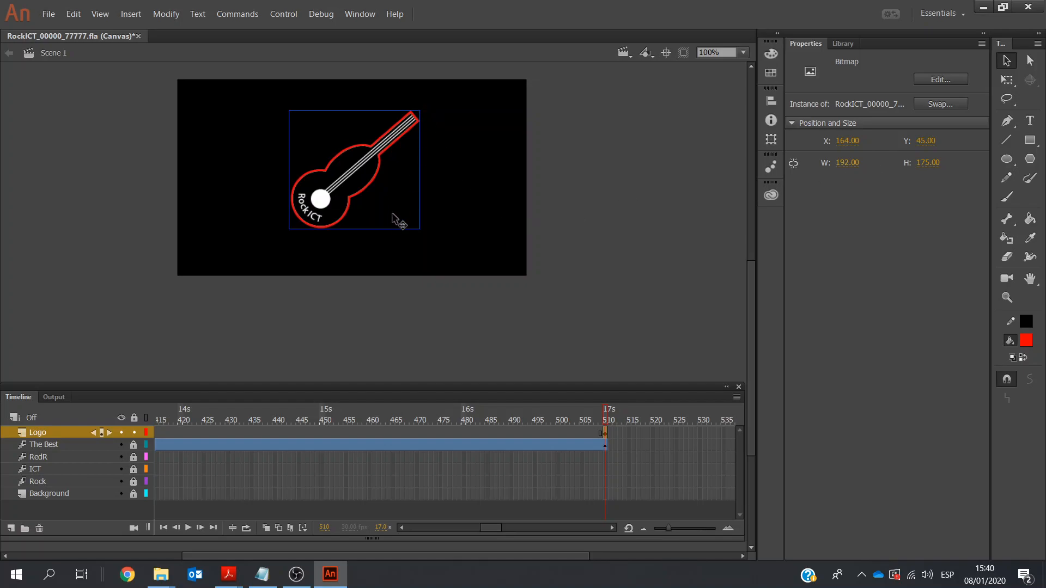
Shrink the guitar logo around its centre with Free Transform to about 74 by 61 pixels at frame 510
left_click(604, 433)
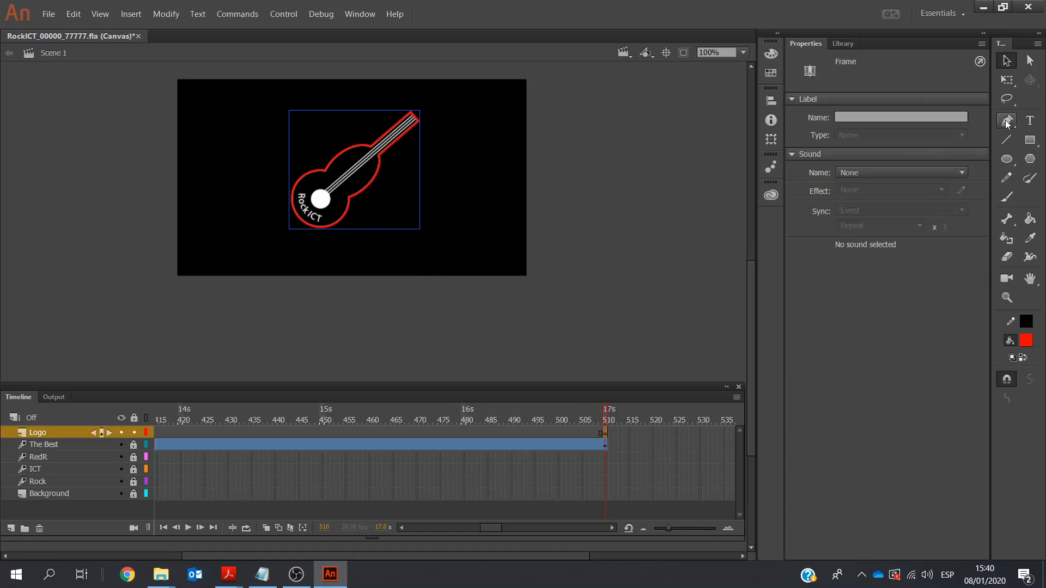
left_click(1007, 80)
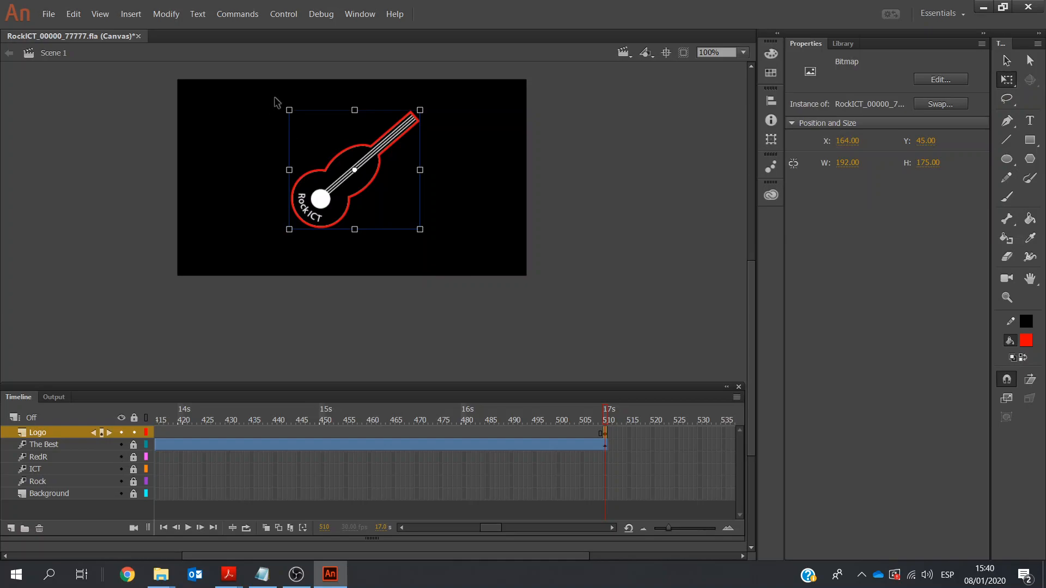
left_click_drag(420, 110, 381, 149)
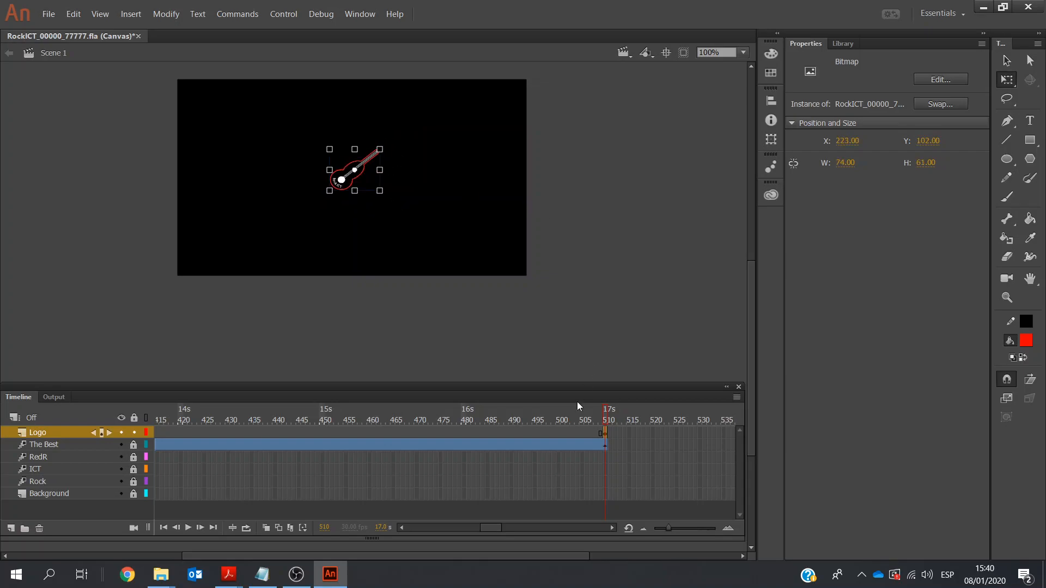
Convert the small guitar picture to a graphic symbol named logo and apply a motion tween to it
left_click(611, 528)
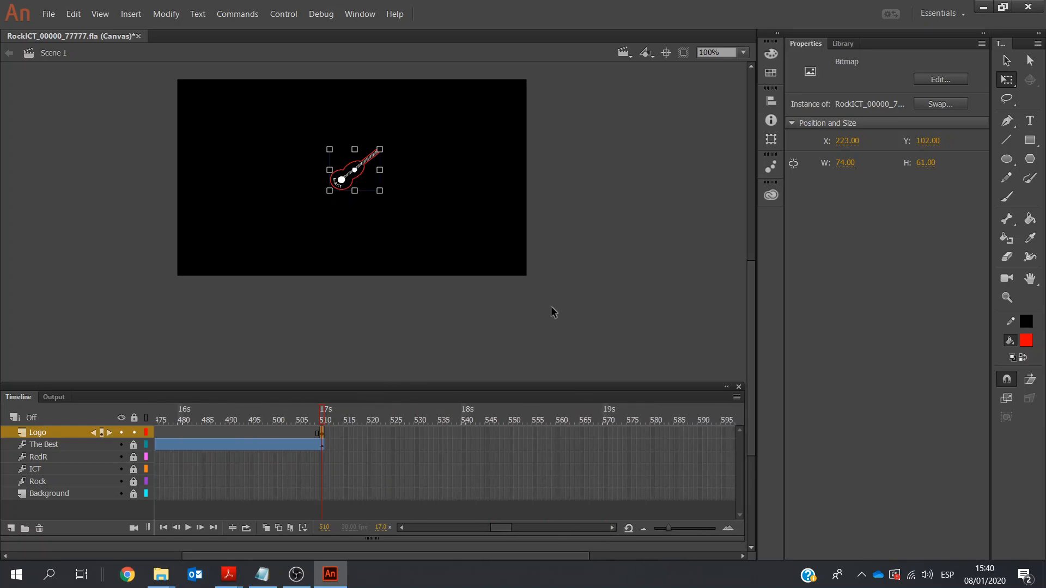
left_click(1001, 63)
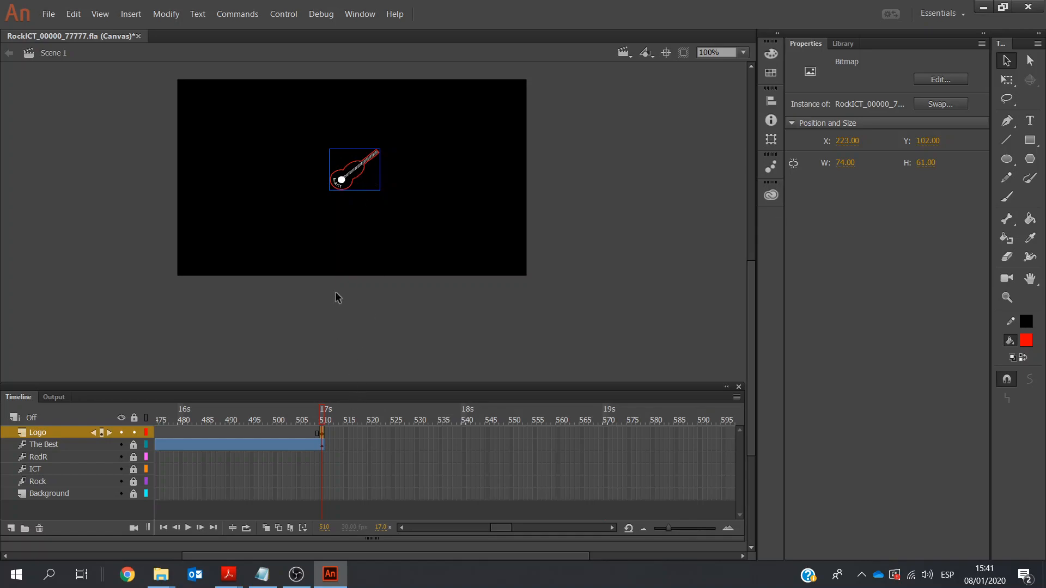
right_click(359, 171)
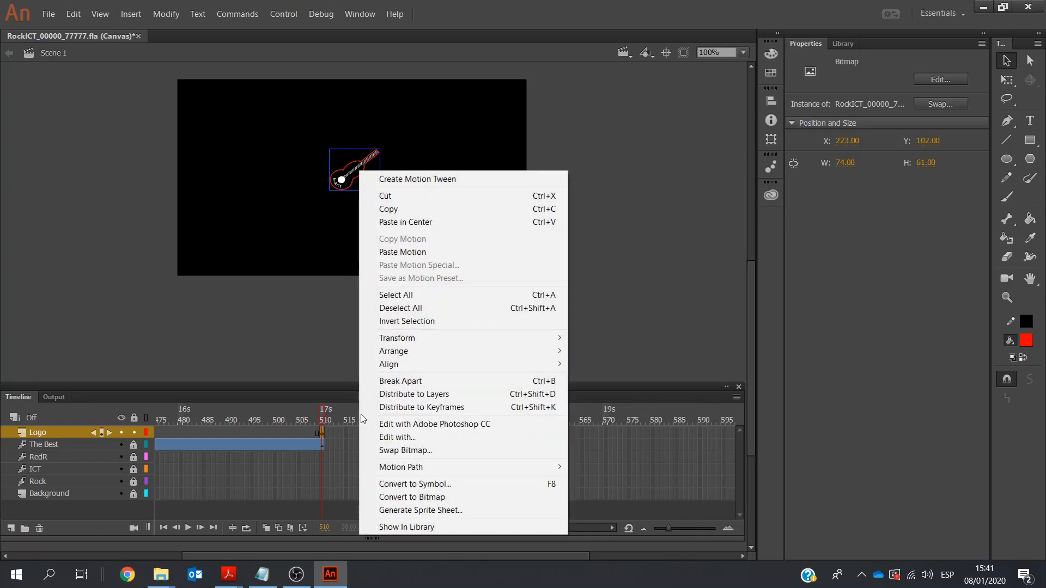
left_click(390, 481)
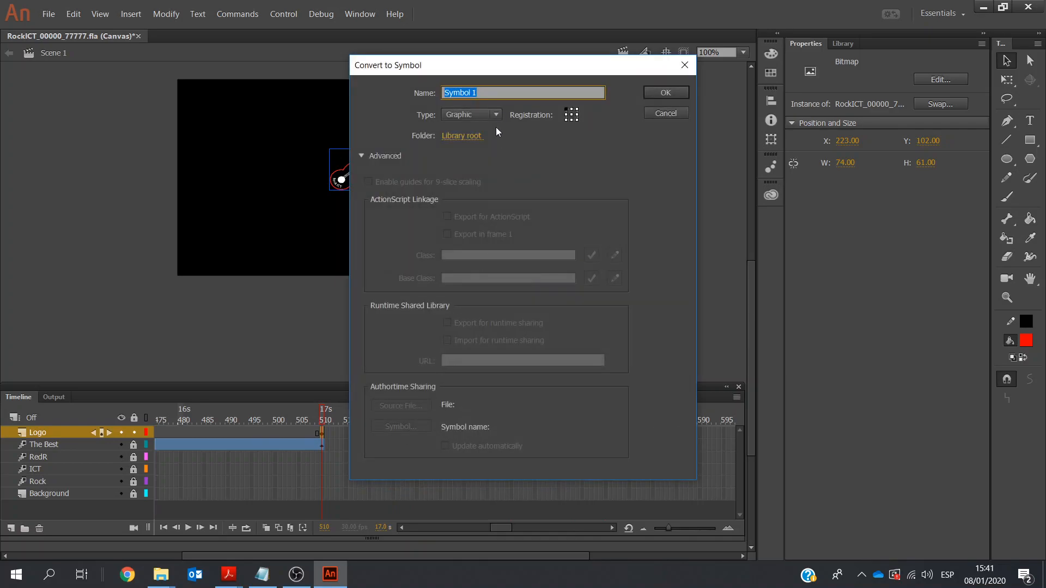
type("logo")
left_click(656, 93)
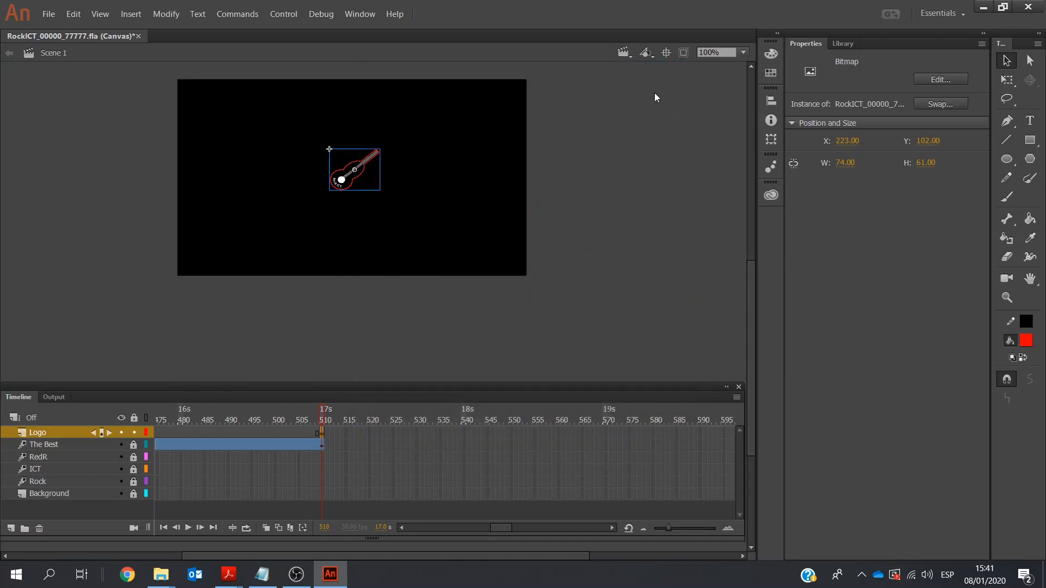
left_click(125, 17)
left_click(132, 44)
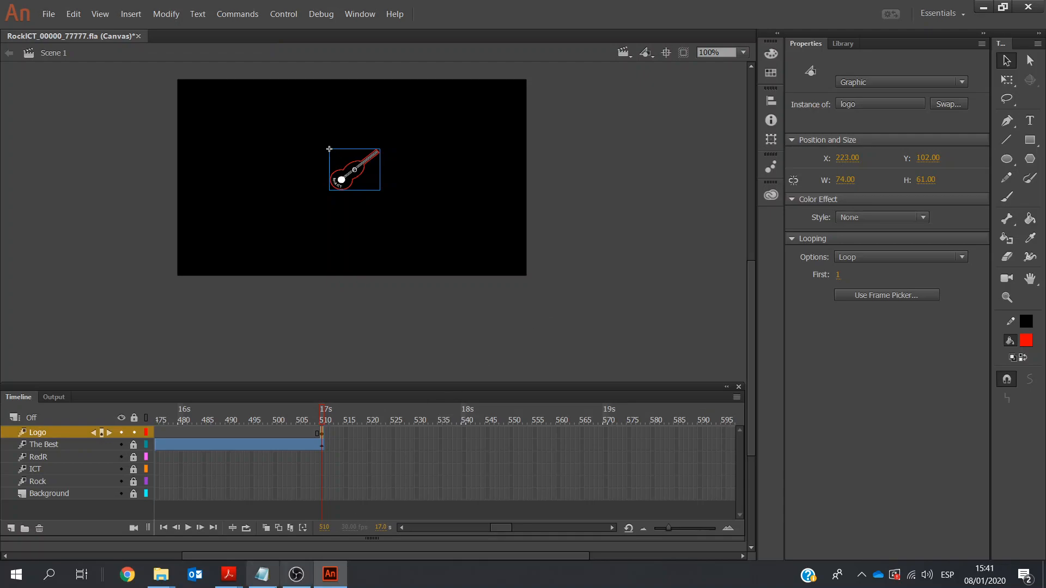
Check the logo's timing in the exam paper and extend its tween to 20 seconds with a keyframe at frame 600
mouse_move(222, 577)
left_click(287, 531)
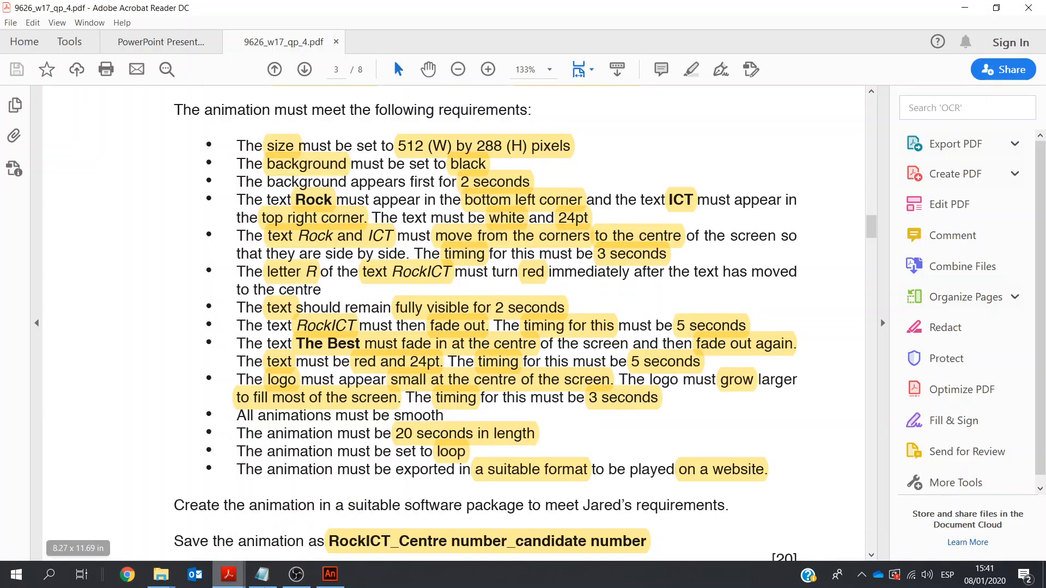
left_click(326, 577)
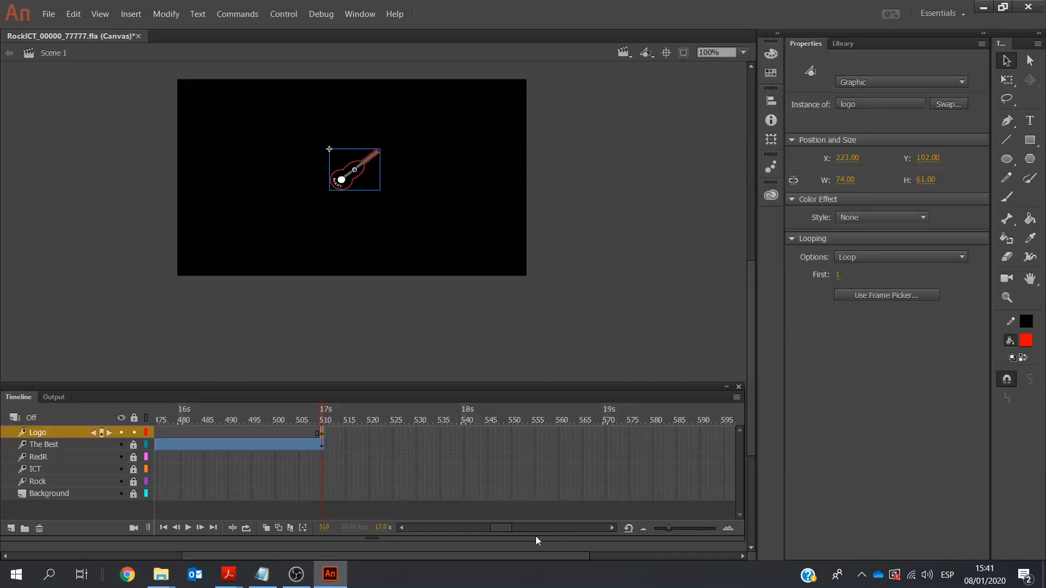
left_click(611, 528)
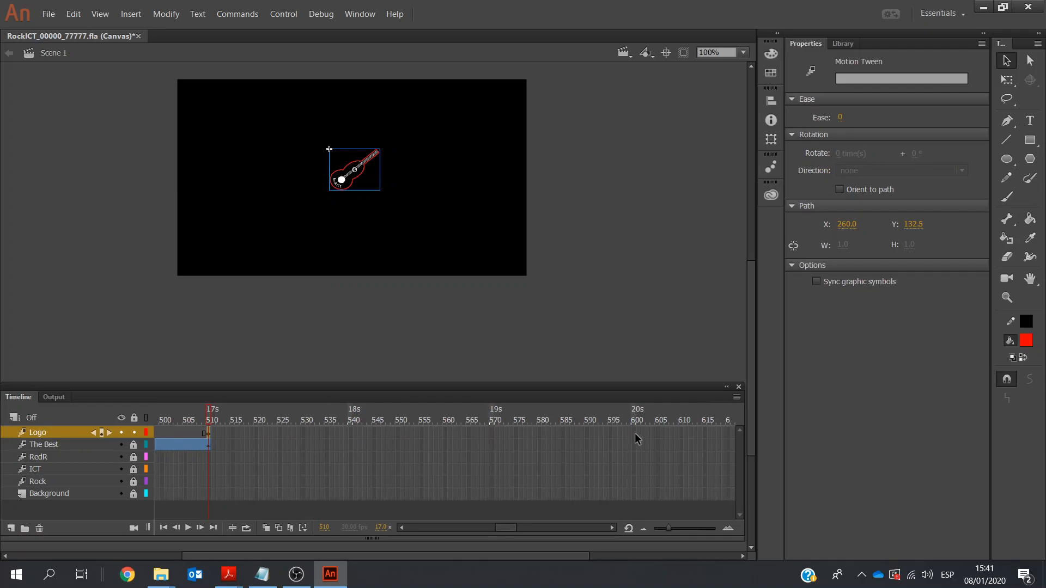
left_click(634, 434)
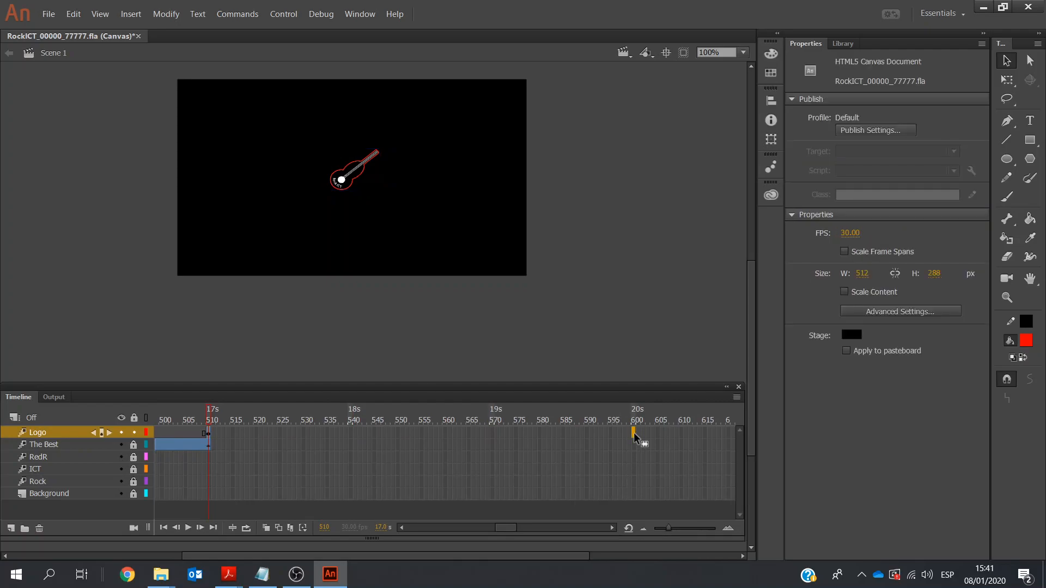
right_click(634, 434)
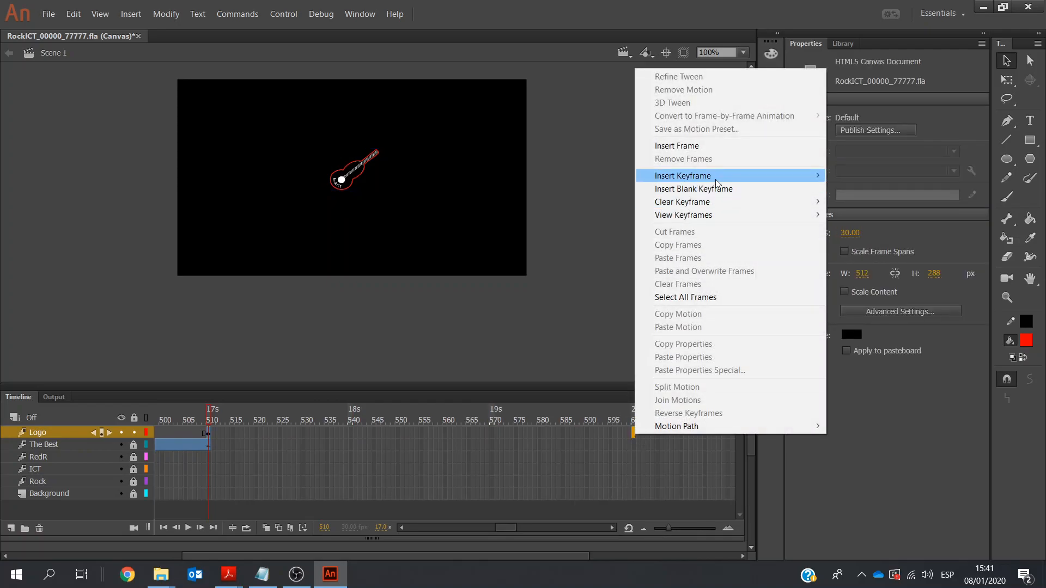
mouse_move(719, 181)
left_click(857, 177)
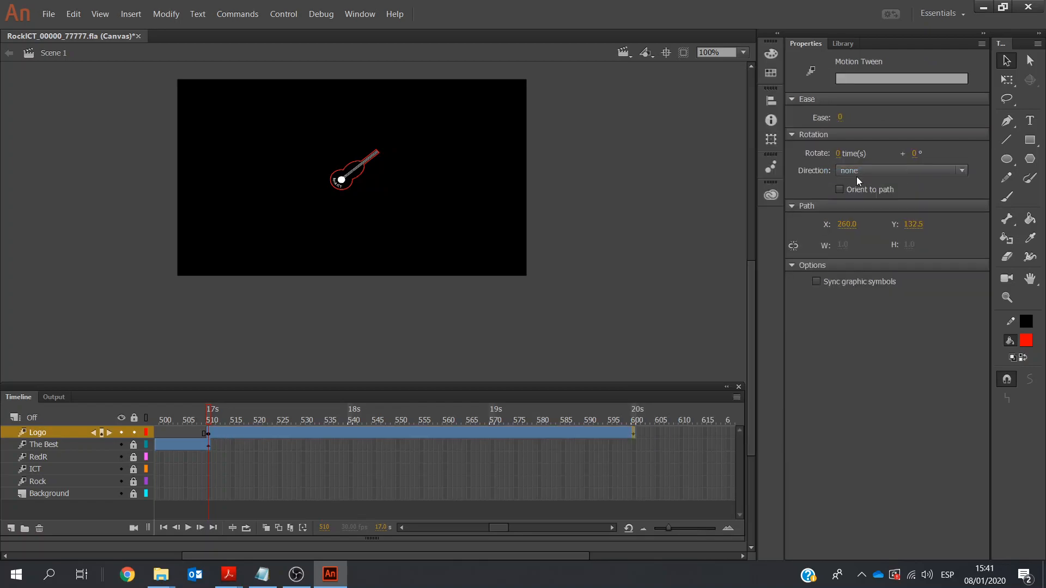
At frame 600 of the logo tween, resize the guitar logo to 180 by 180 pixels and centre it on the stage
left_click(208, 433)
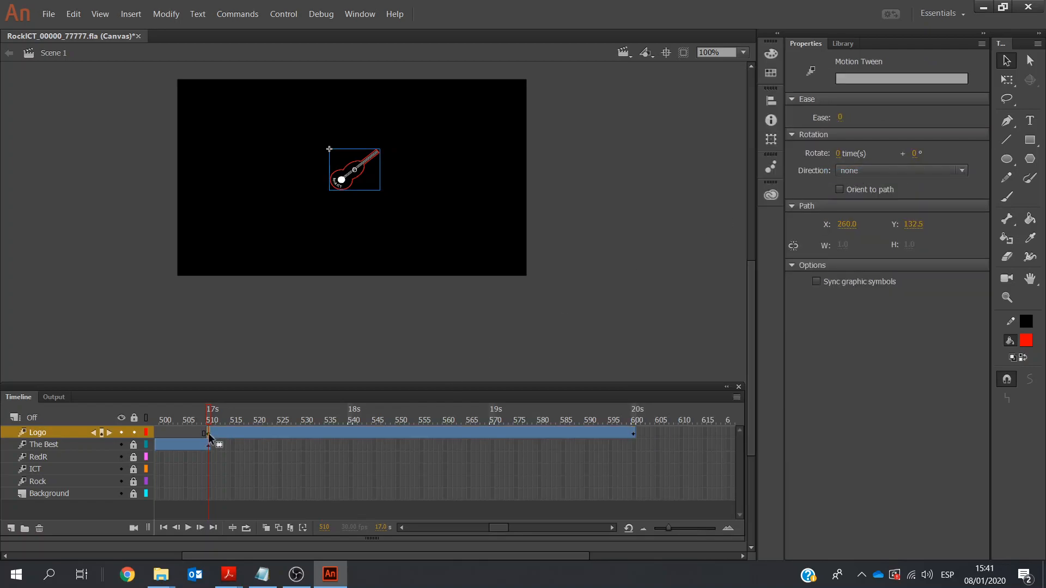
left_click(632, 434)
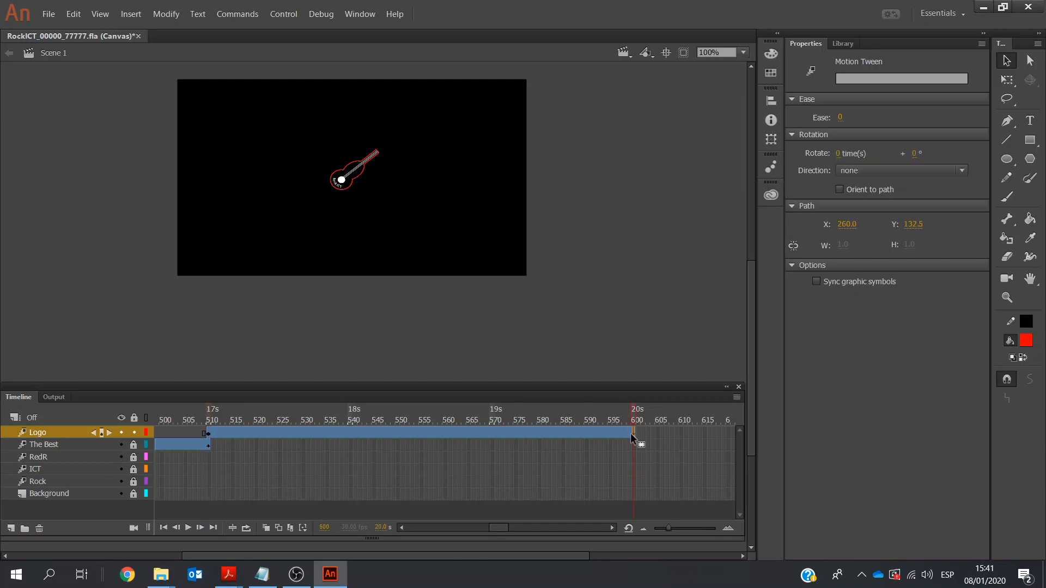
left_click(354, 179)
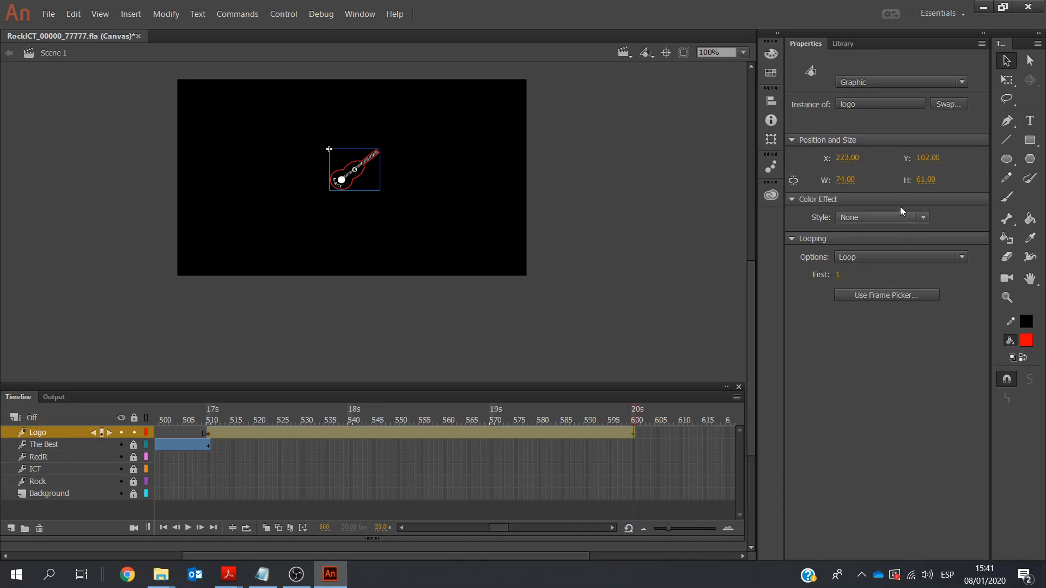
left_click(854, 181)
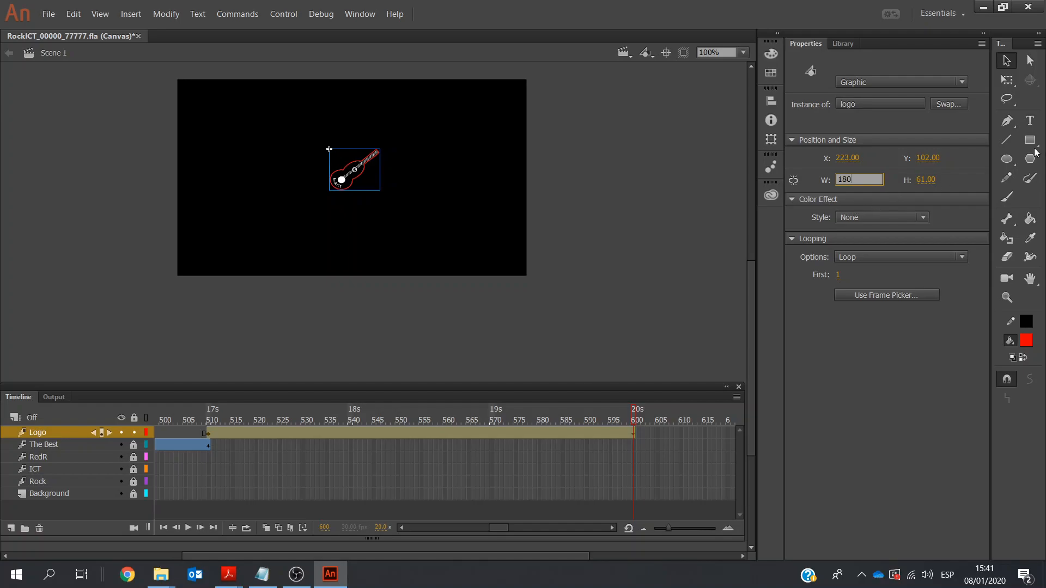
type("180")
key("Tab")
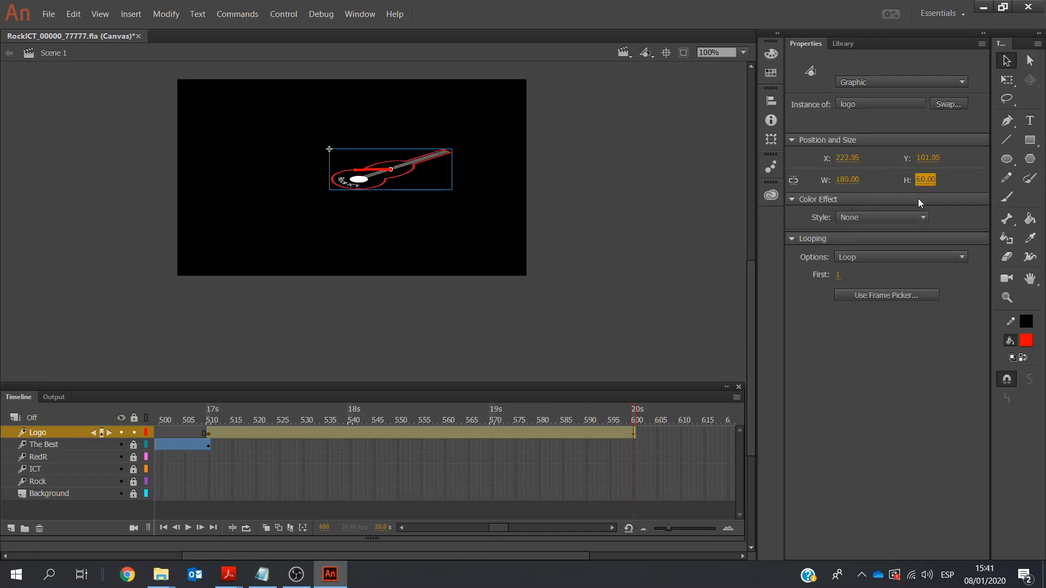
type("180")
key("Return")
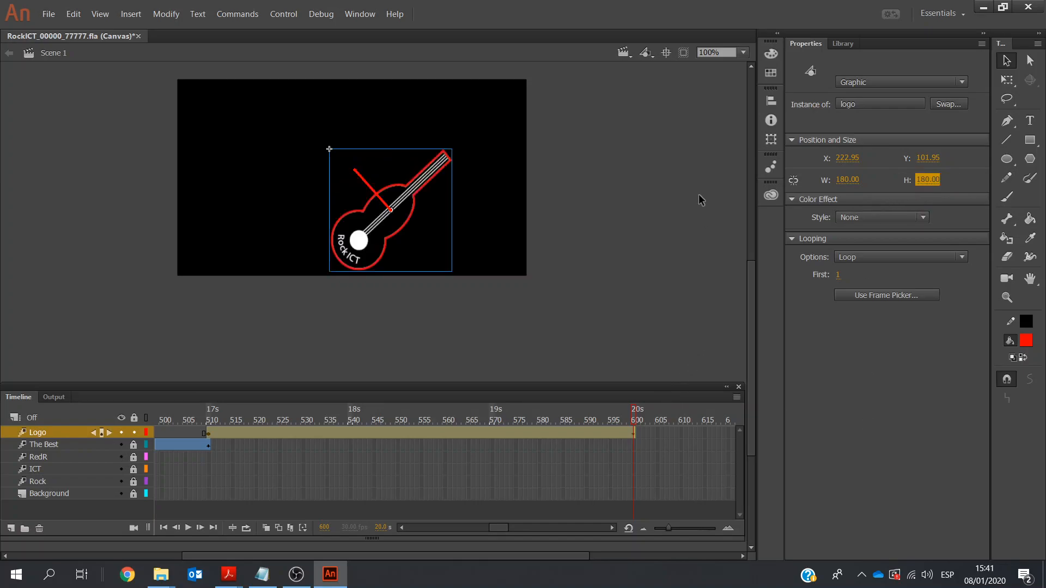
left_click(770, 96)
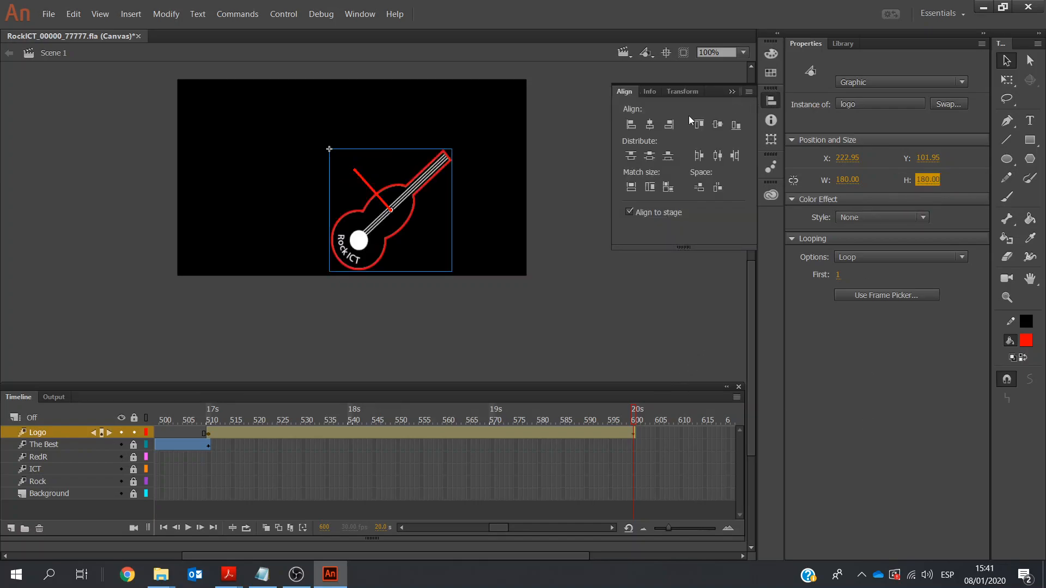
left_click(649, 125)
left_click(645, 155)
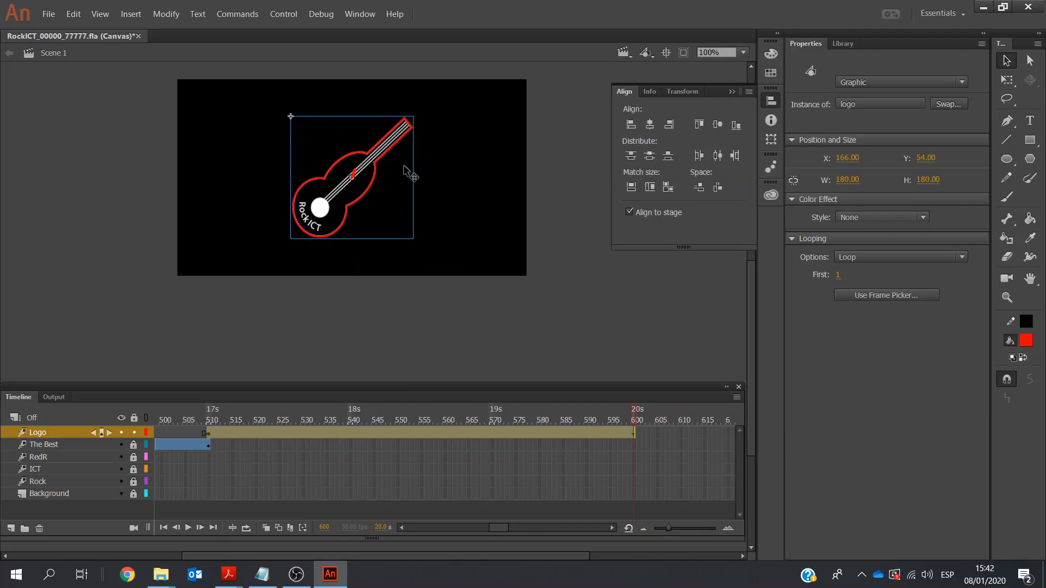
Enlarge the logo at frame 600 to 200 by 200 pixels and centre it on the stage again
left_click(848, 180)
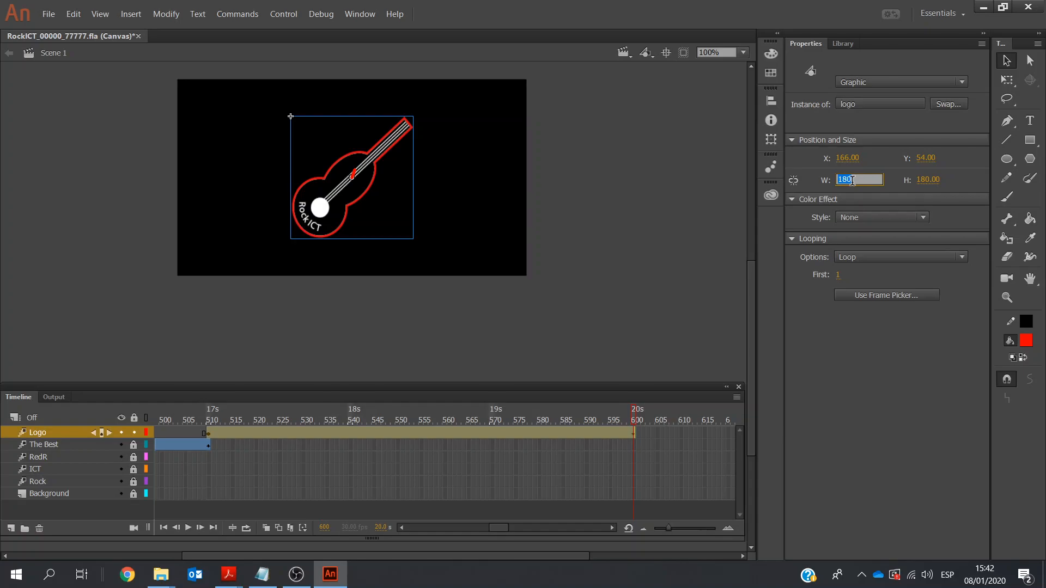
type("200")
left_click(929, 179)
type("200")
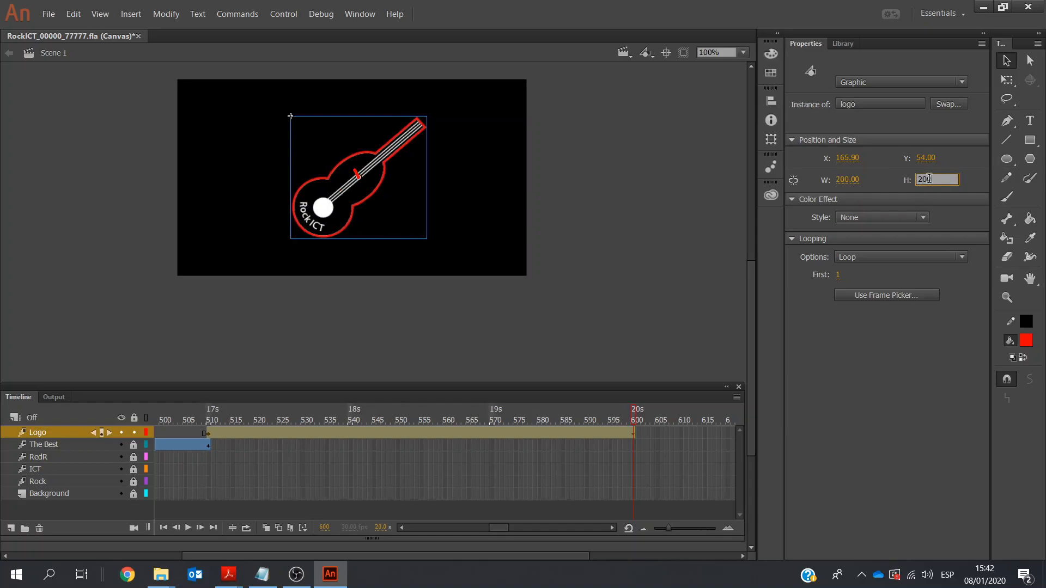
key("Return")
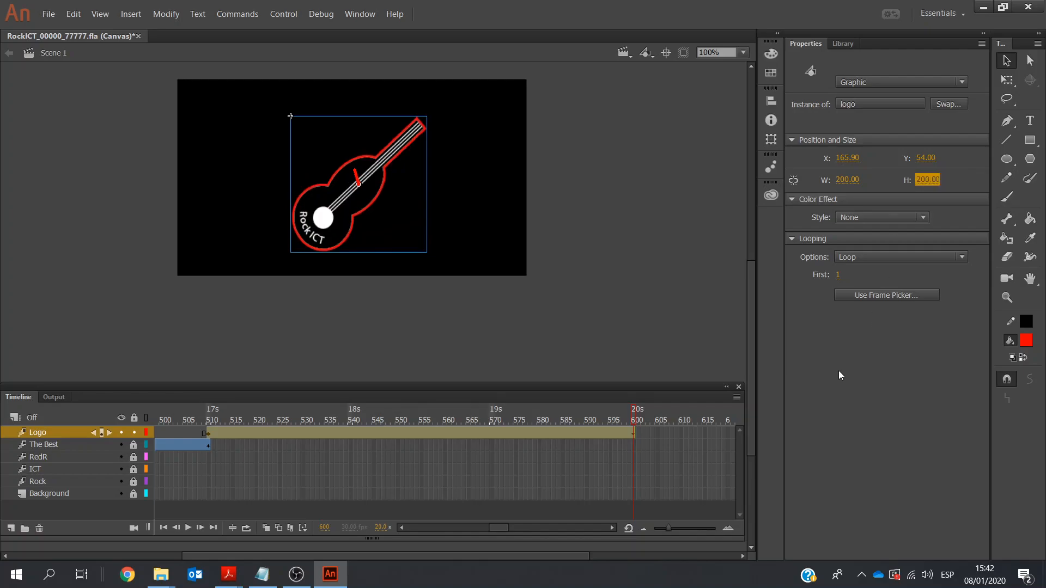
left_click(775, 103)
left_click(649, 124)
left_click(650, 156)
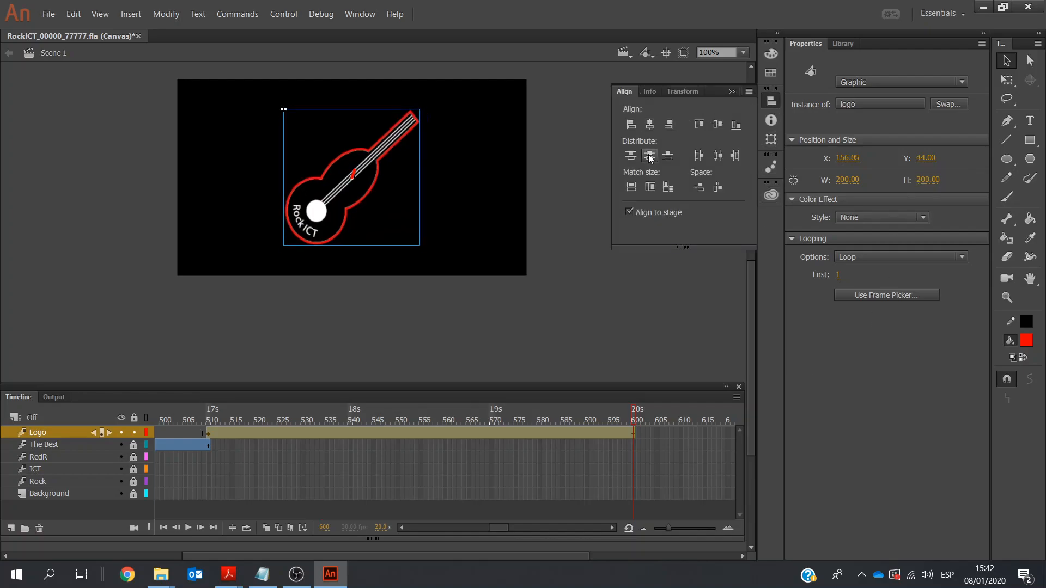
left_click(614, 293)
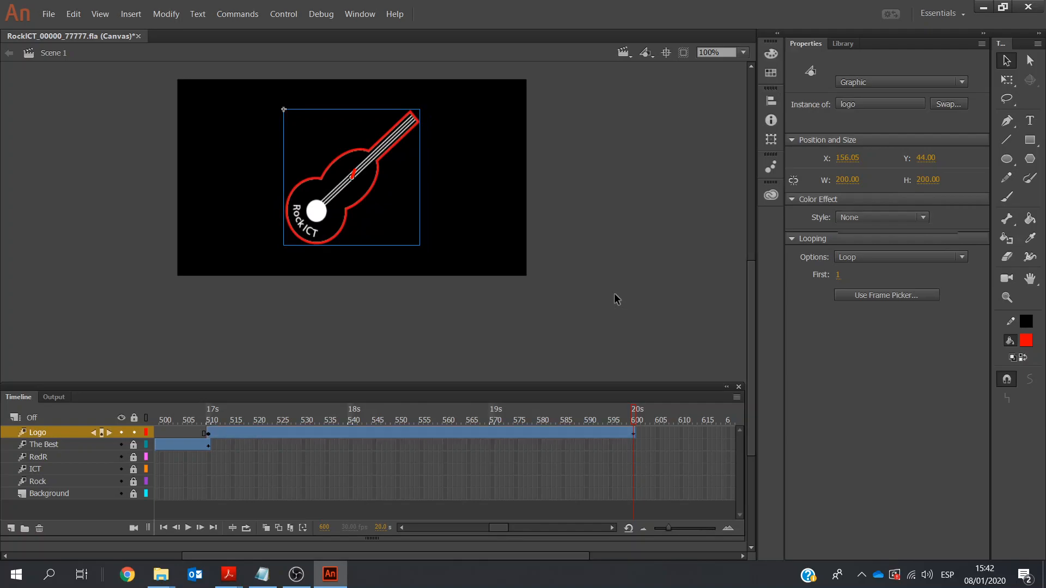
Check the logo's growth at intermediate frames, save the document, and play the whole animation from frame 1
left_click(396, 434)
left_click(279, 431)
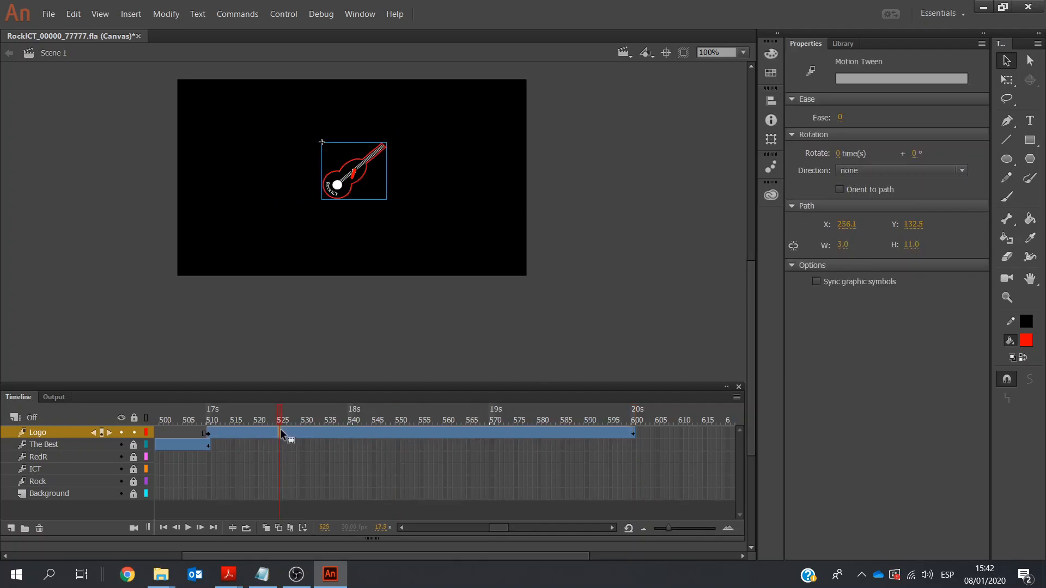
left_click(164, 527)
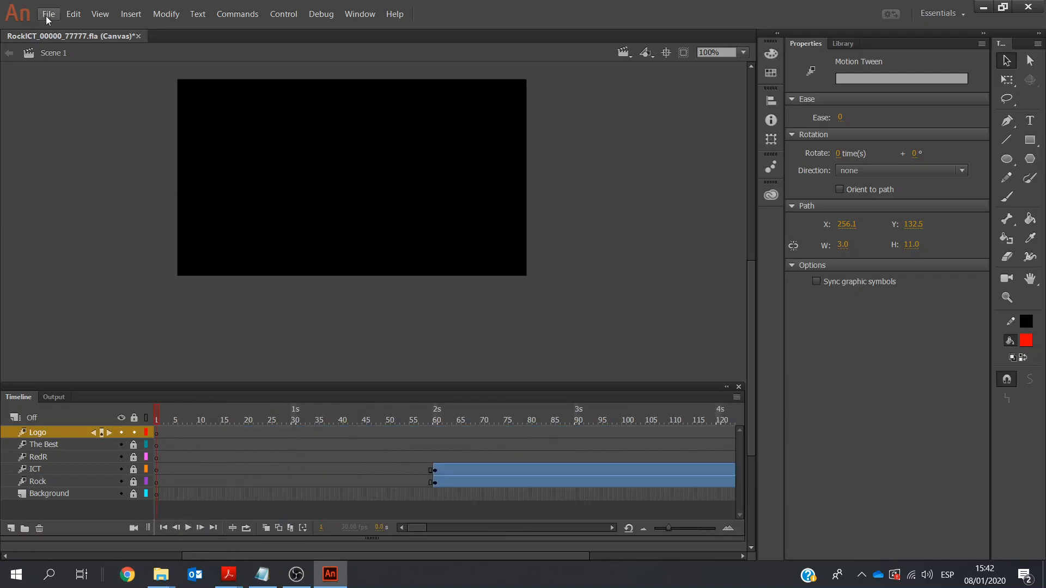
left_click(46, 18)
left_click(61, 131)
left_click(188, 529)
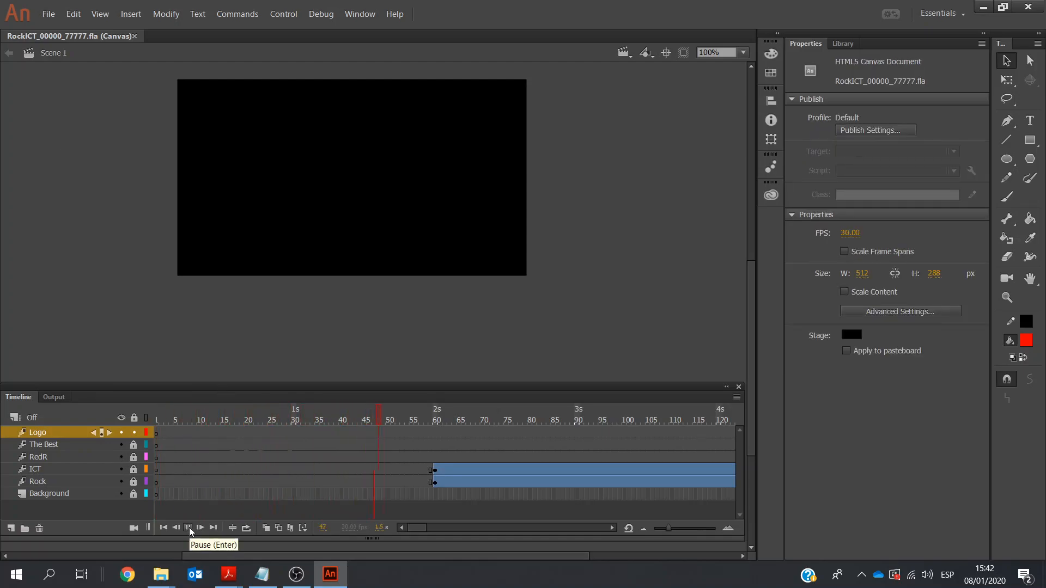
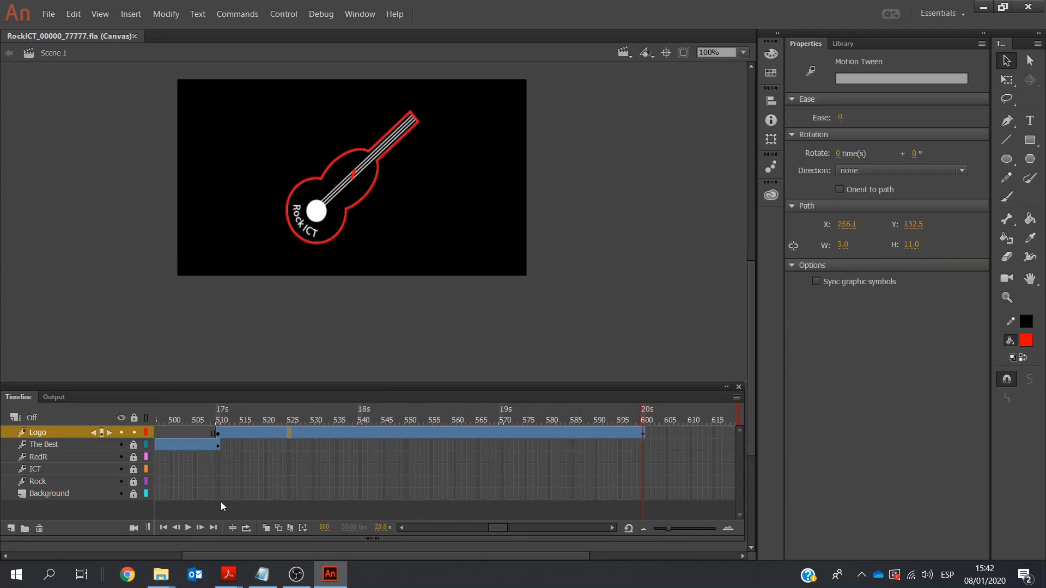
Check the export requirements in the 9626_w17_qp_4 exam paper and open the video export settings for the animation
left_click(297, 517)
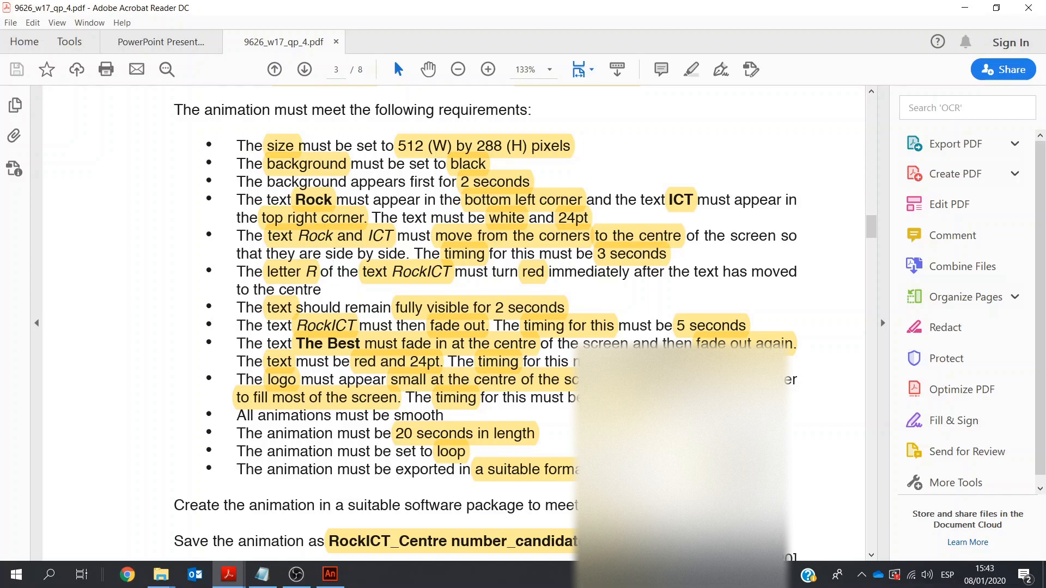
left_click(329, 577)
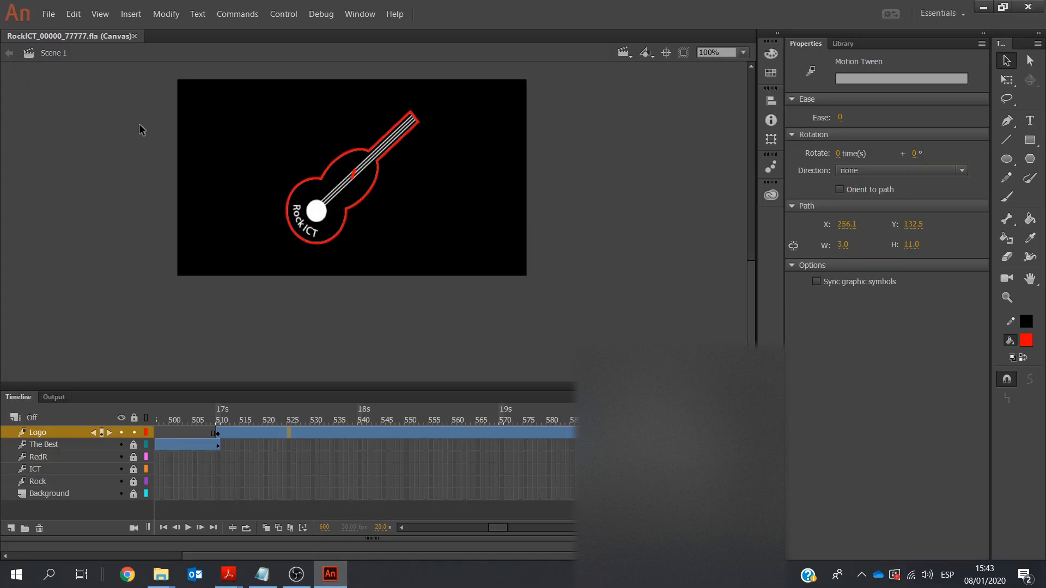
left_click(45, 10)
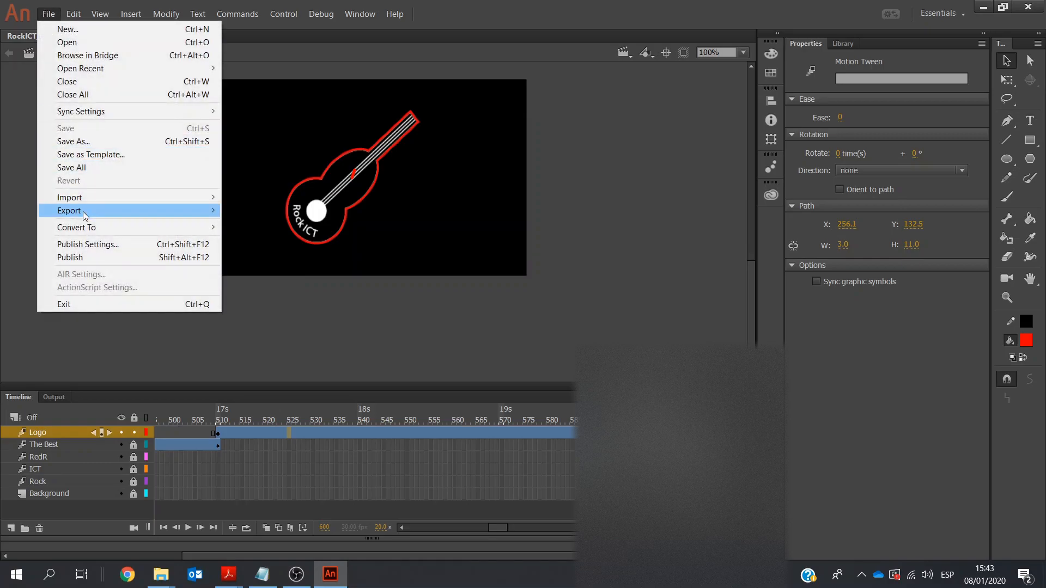
mouse_move(83, 212)
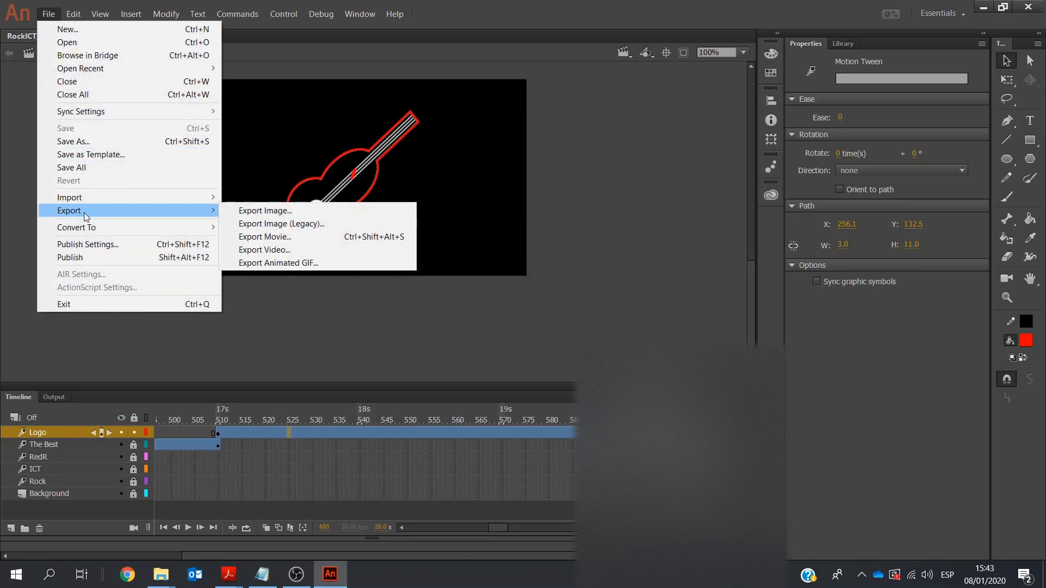
left_click(262, 251)
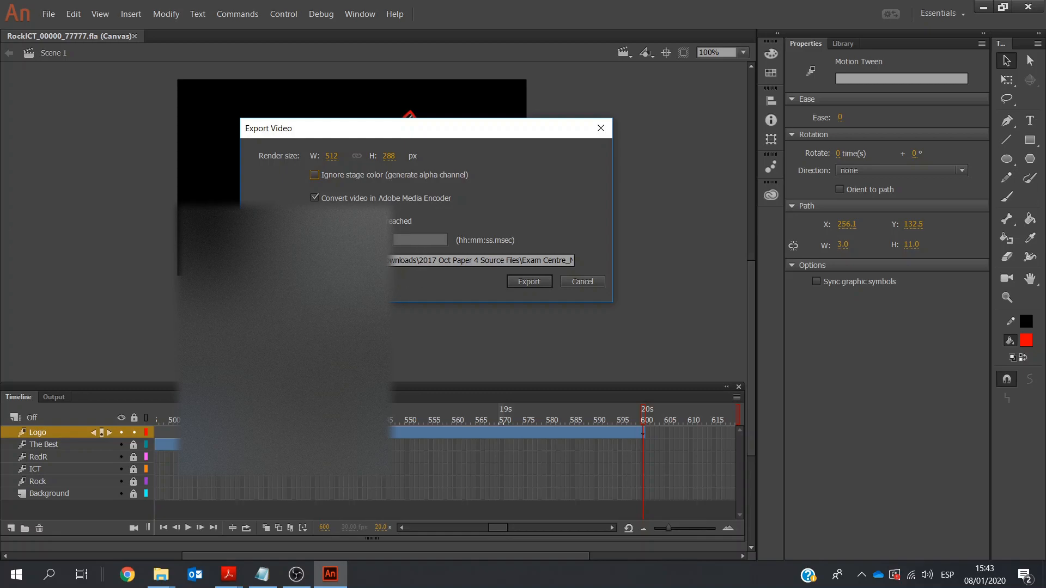
Export the video as QuickTime movie RockICT_00000_77777 into the Exam Centre_No Candidate_No folder, replacing the existing file
left_click(280, 261)
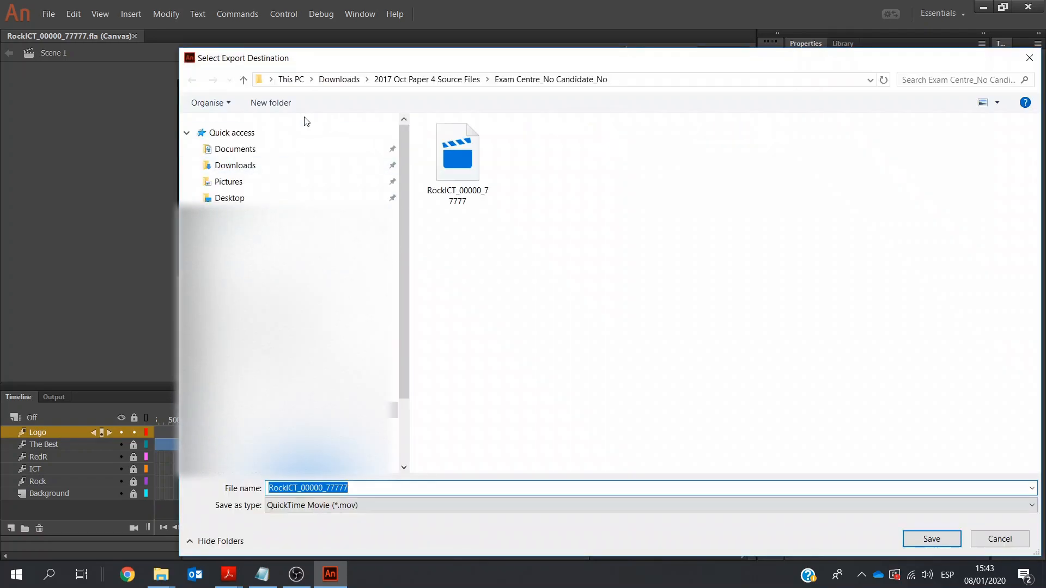
left_click(305, 230)
left_click(486, 159)
double_click(487, 158)
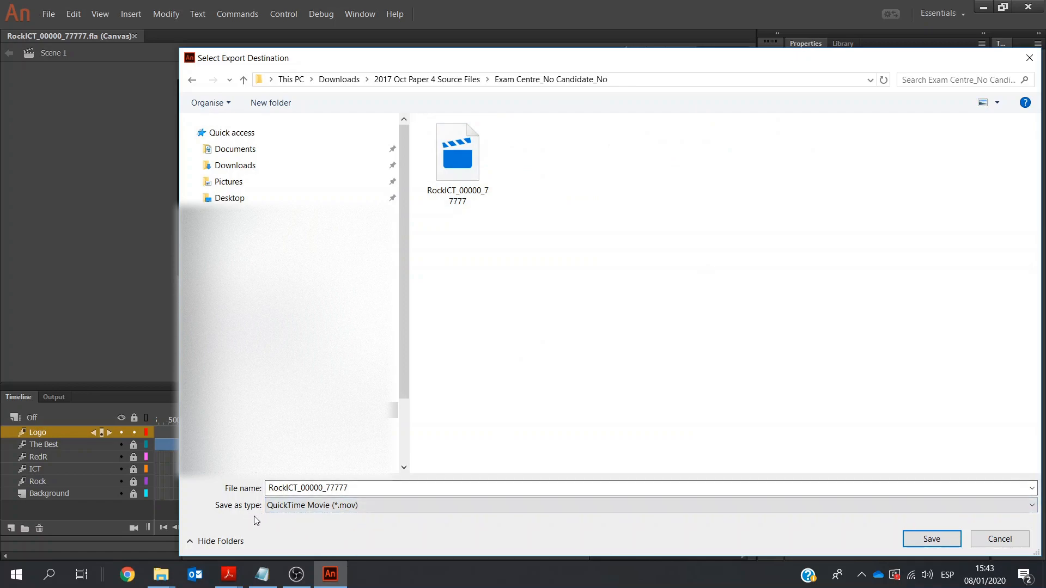
left_click(481, 506)
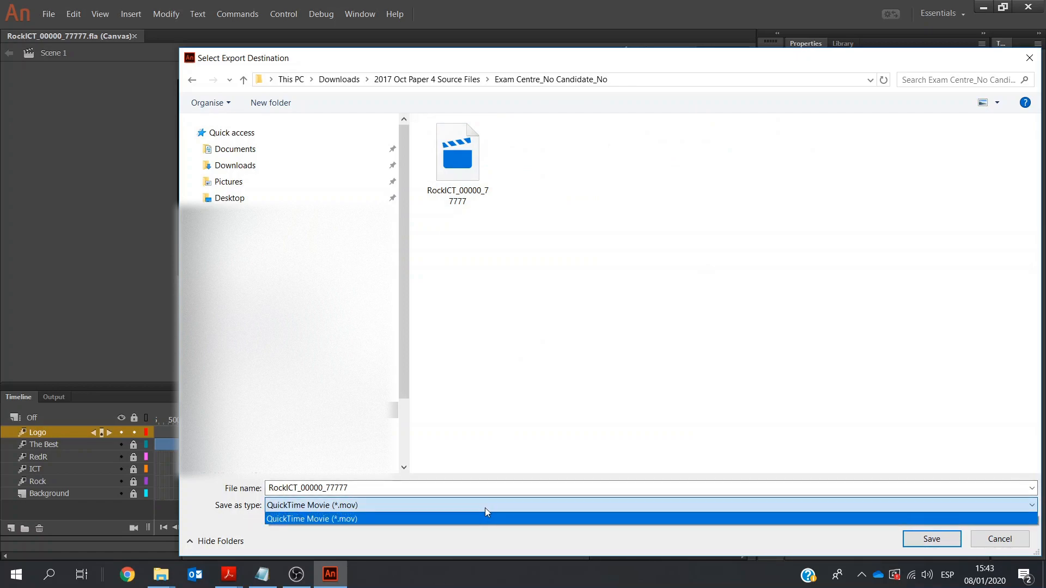
left_click(489, 507)
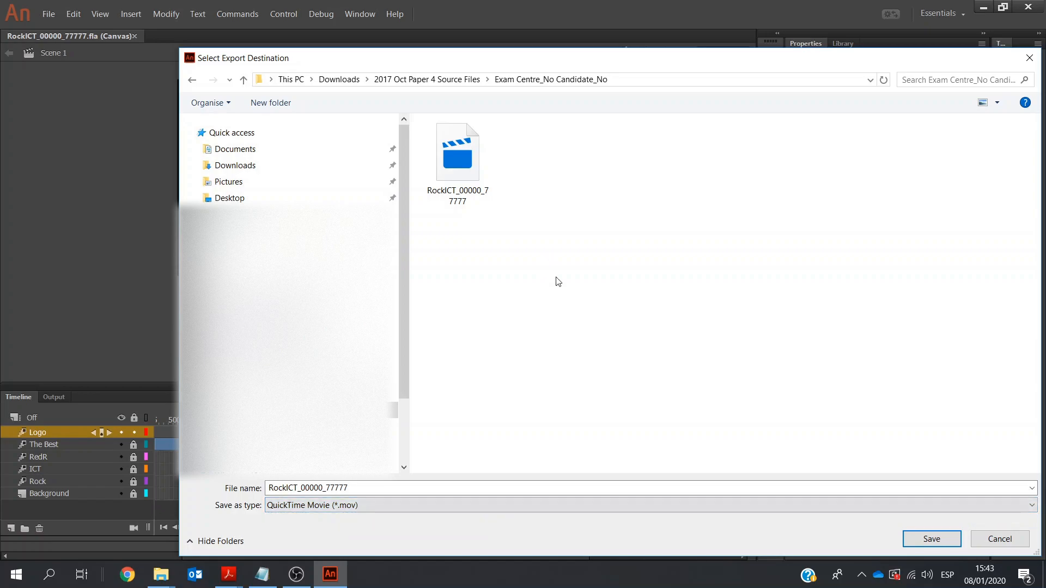
left_click(931, 539)
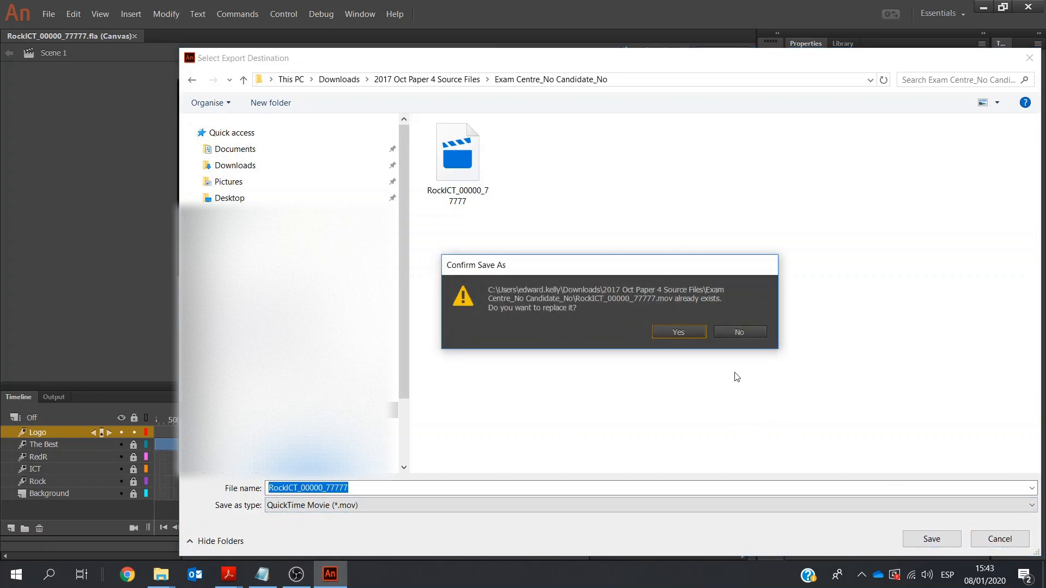
left_click(675, 330)
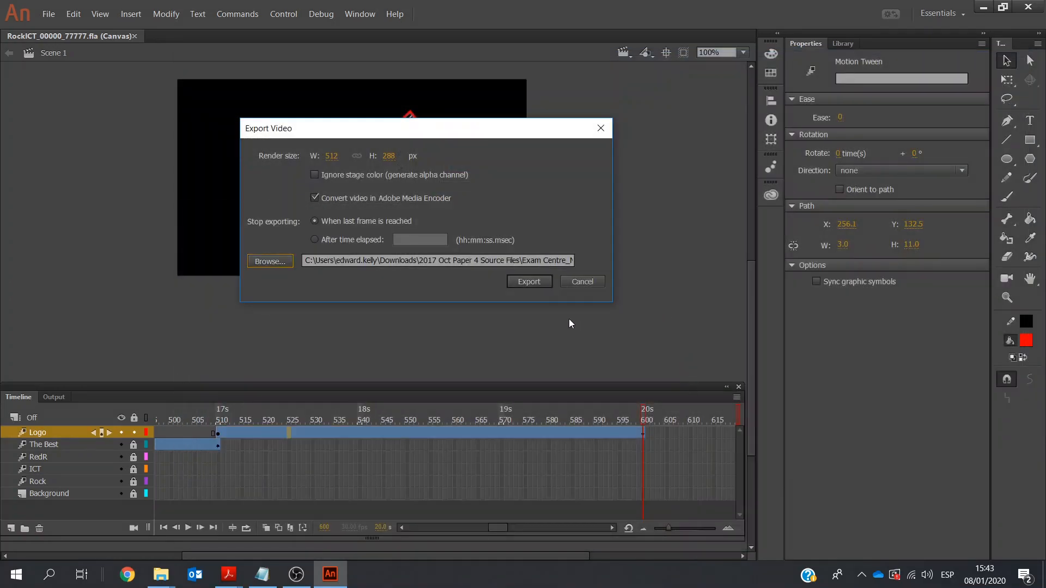
left_click(534, 281)
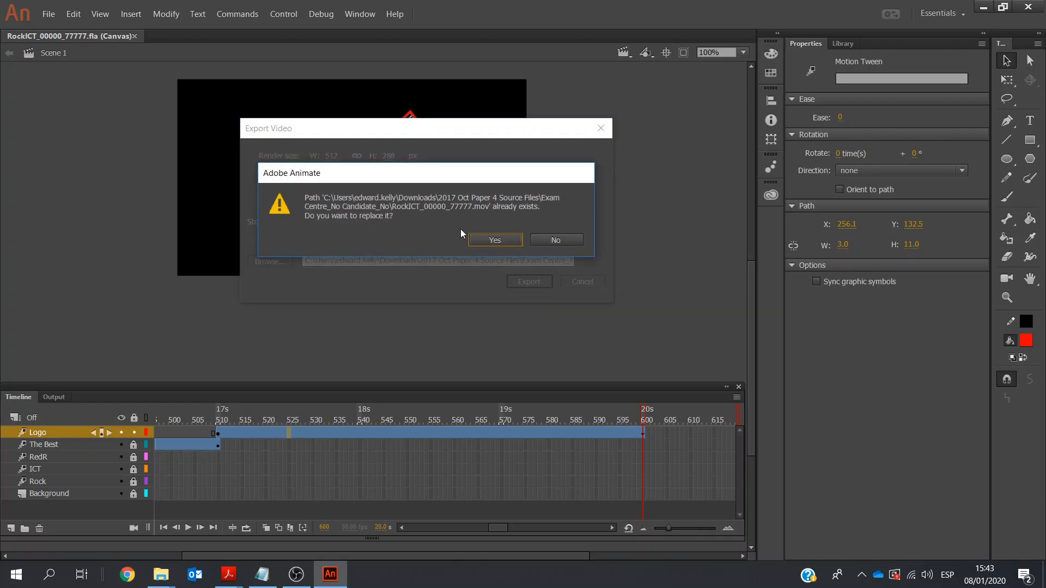
left_click(495, 241)
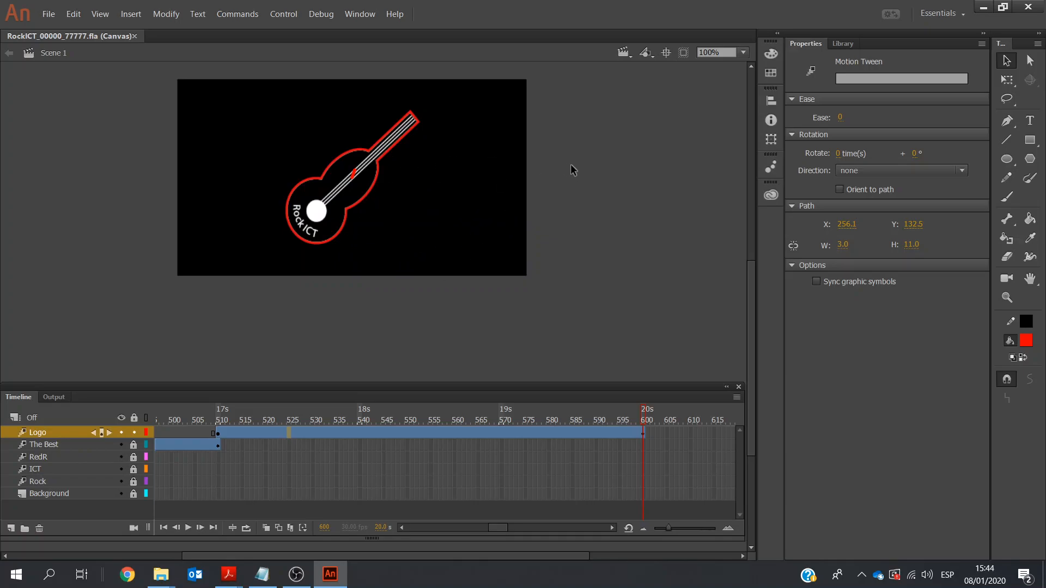
Review the skills and other recommendations pages of the presentation PDF in Acrobat Reader and switch to Adobe Media Encoder
mouse_move(229, 580)
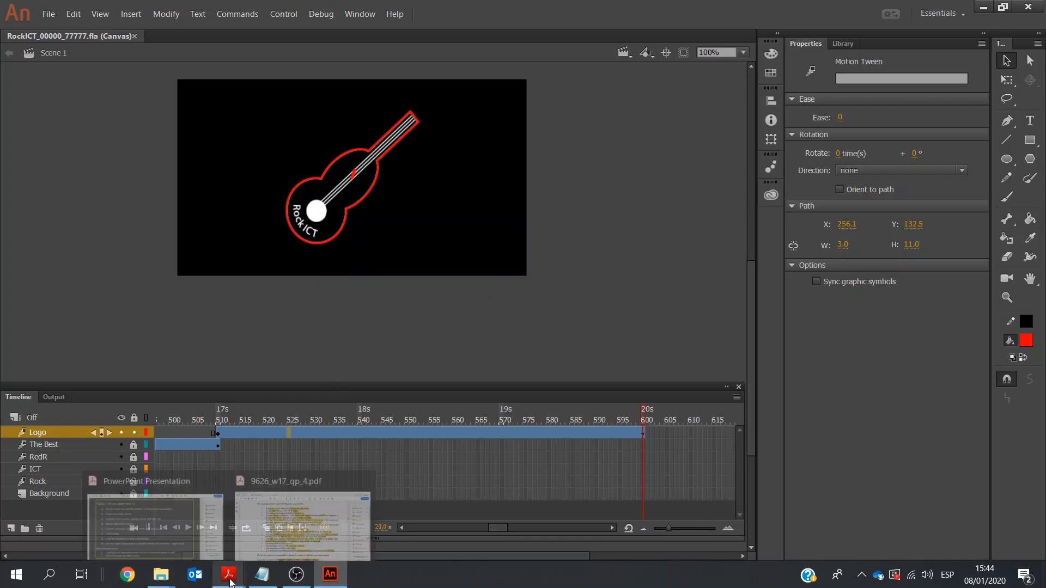
left_click(146, 506)
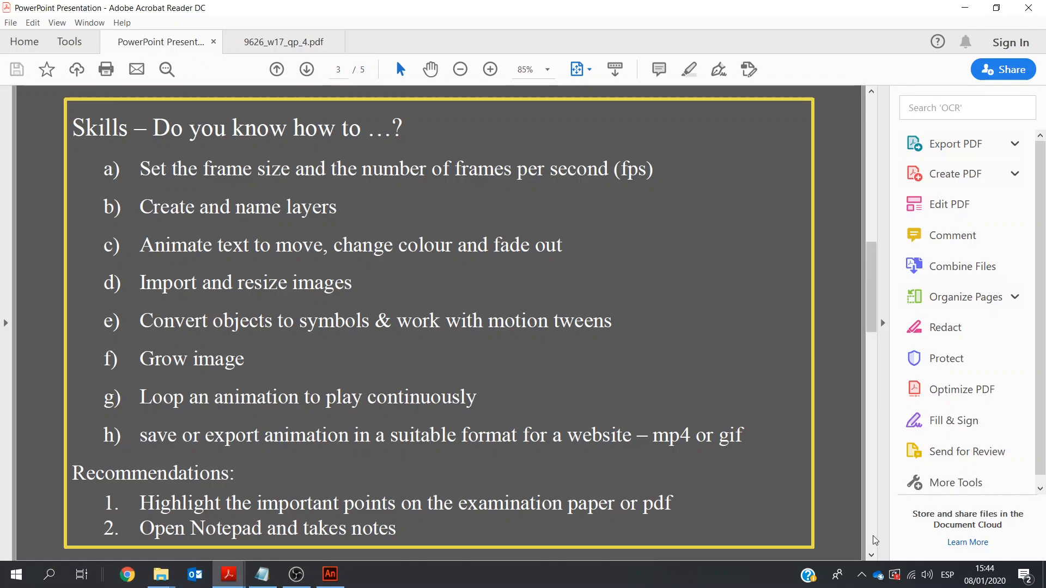
left_click(872, 539)
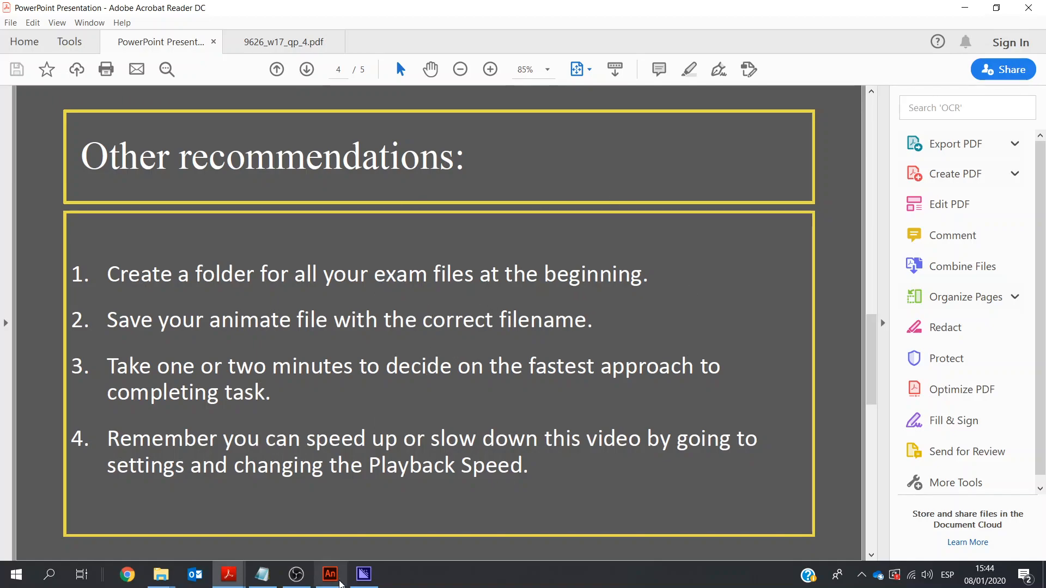
mouse_move(369, 581)
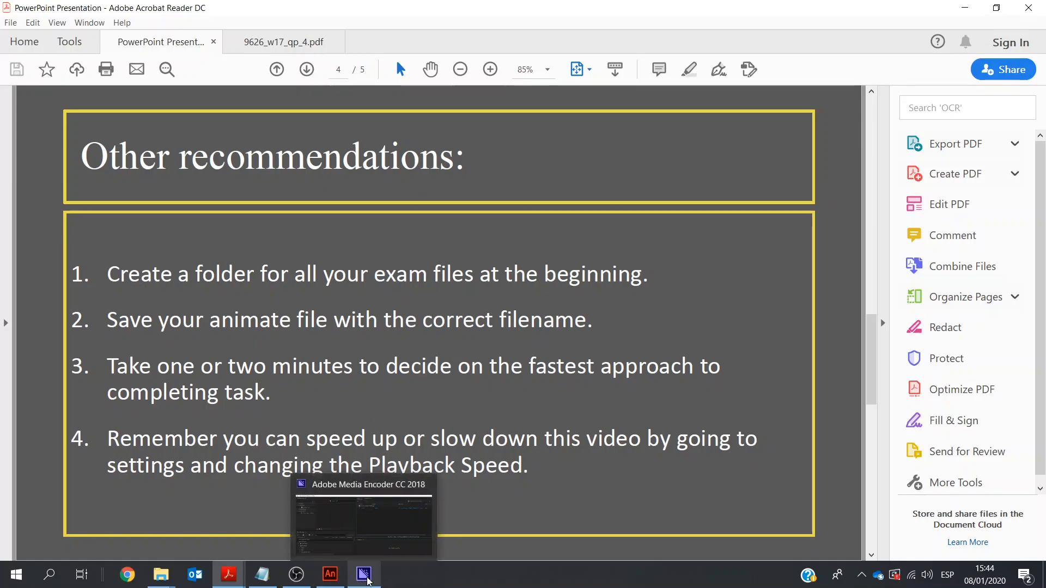
left_click(368, 580)
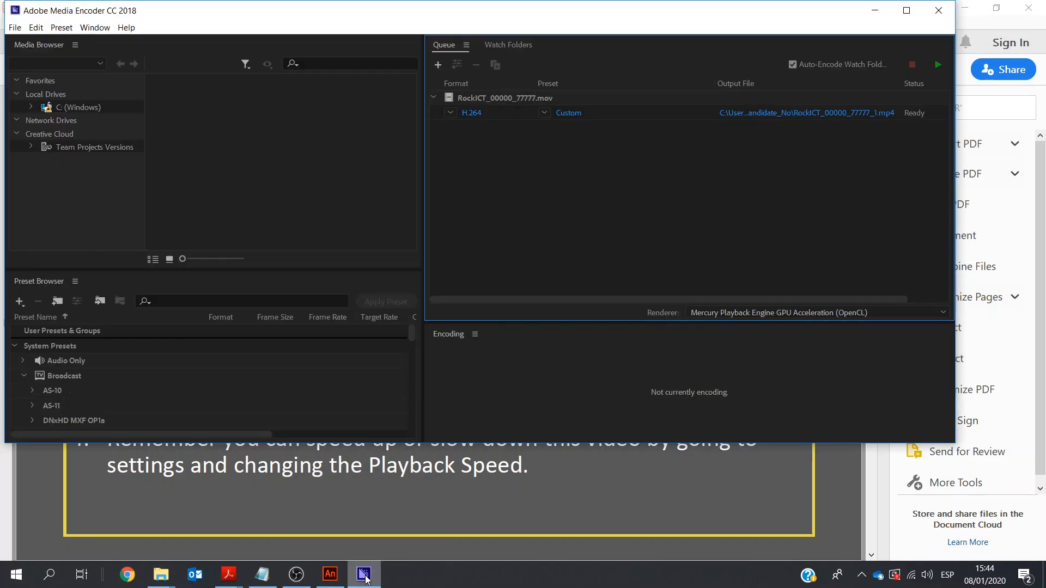
Check the output location of the queued H.264 item, keep the file name RockICT_00000_77777_1.mp4, and start encoding the queue
left_click(756, 113)
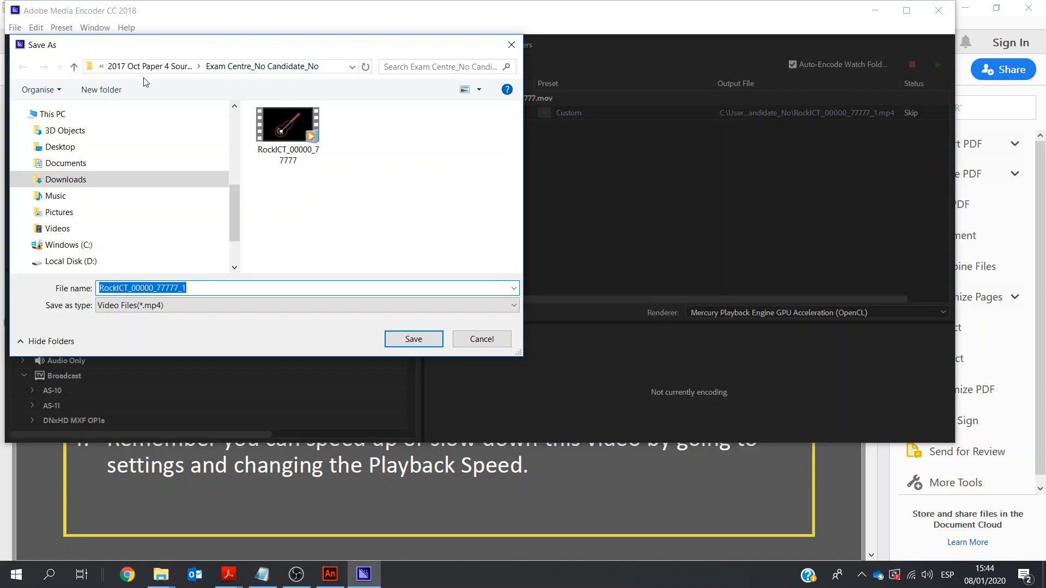
left_click(483, 338)
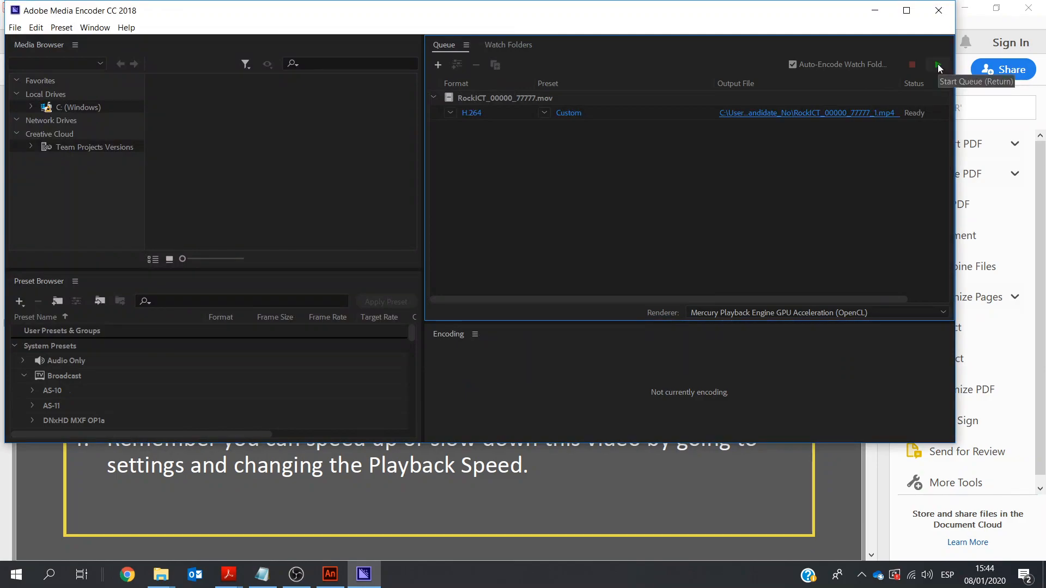
left_click(938, 67)
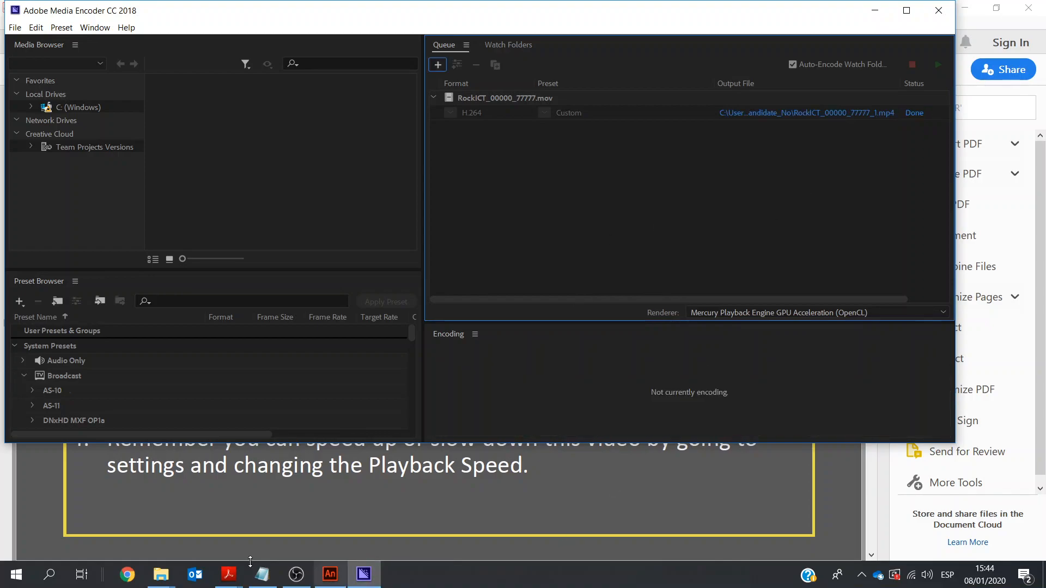
Switch to the Exam Centre_No Candidate_No folder in File Explorer, maximize its window, and list the files in Details view
mouse_move(171, 578)
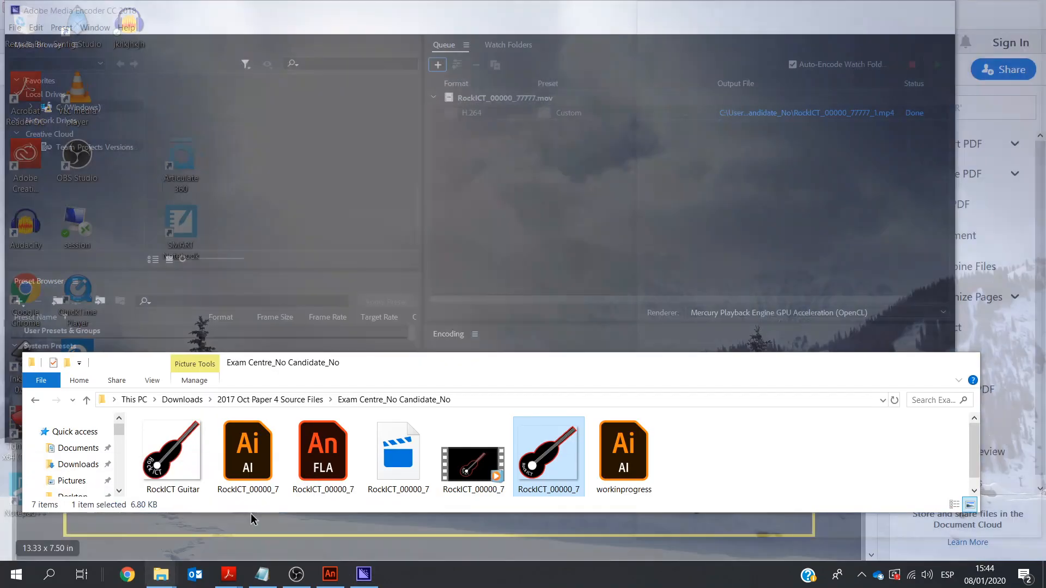
left_click(251, 513)
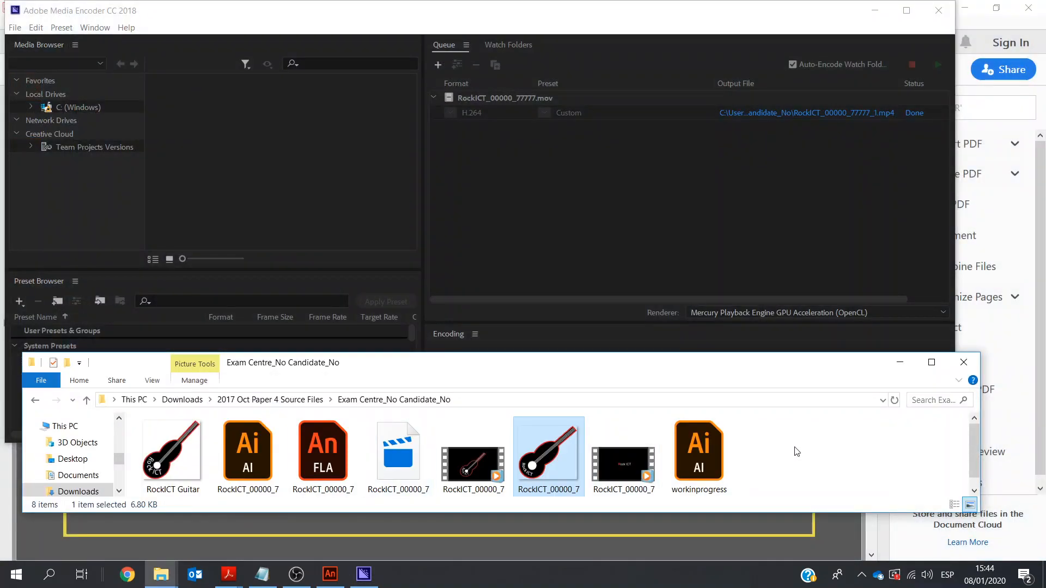
left_click(931, 362)
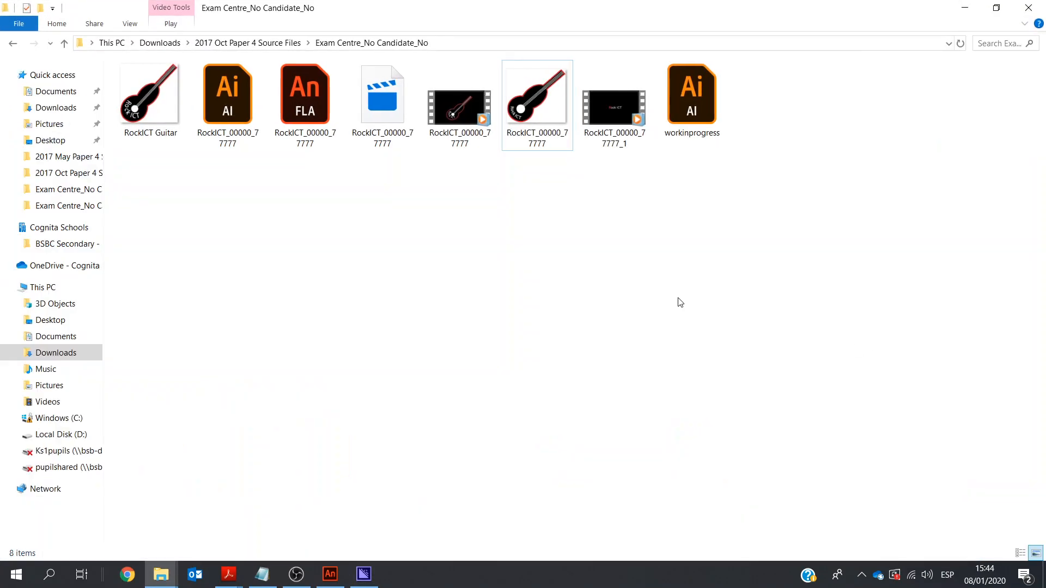
right_click(557, 223)
mouse_move(594, 230)
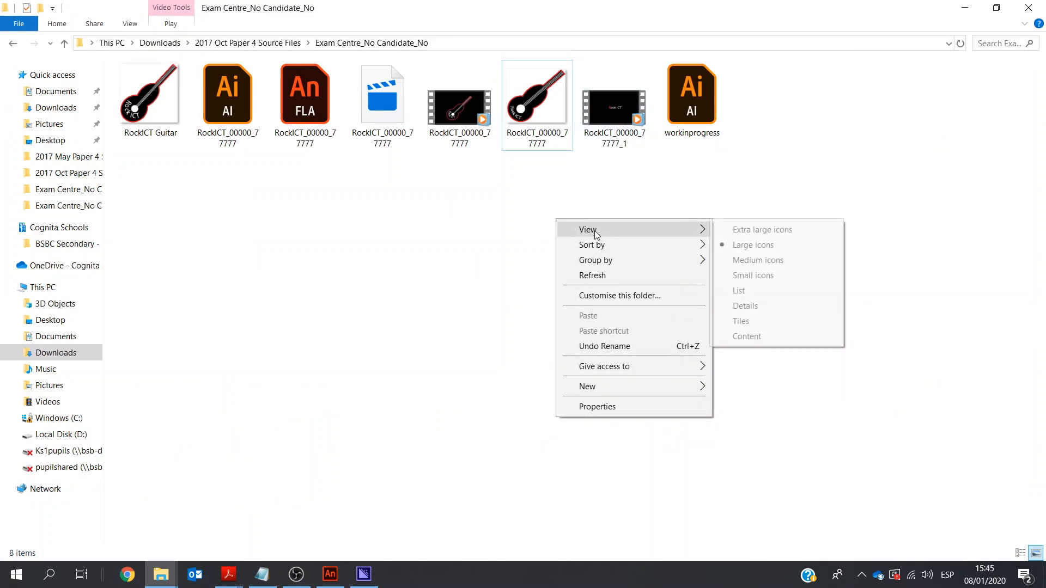
left_click(760, 307)
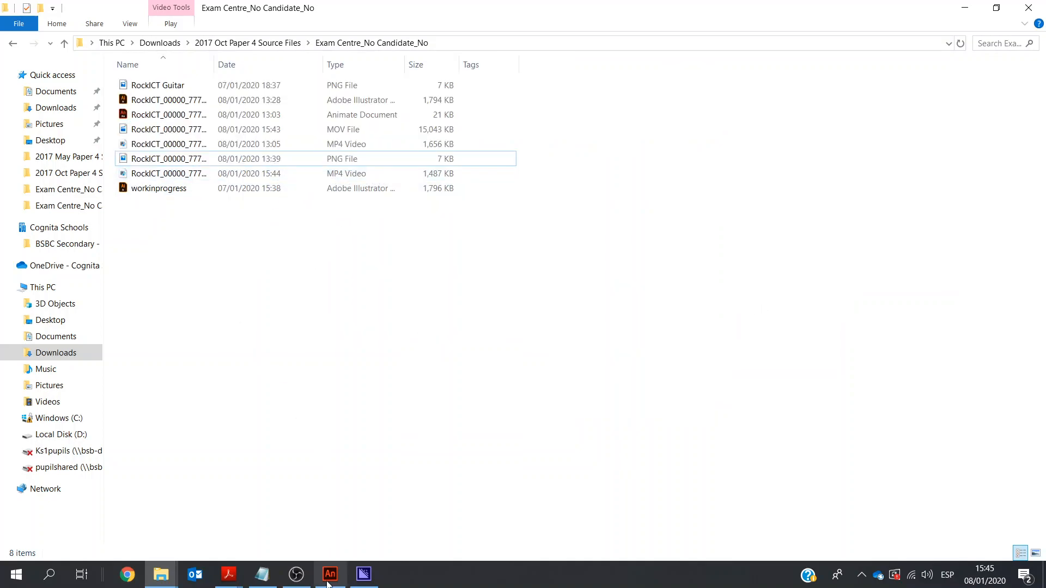
Switch to the presentation PDF in Acrobat Reader and show its closing acknowledgements page
left_click(228, 575)
left_click(192, 552)
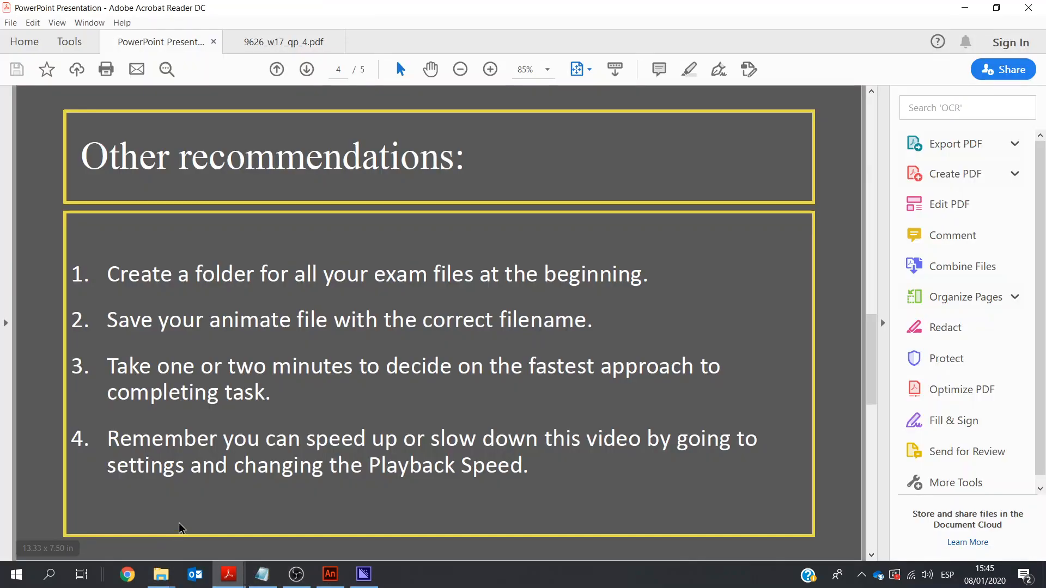
left_click(872, 528)
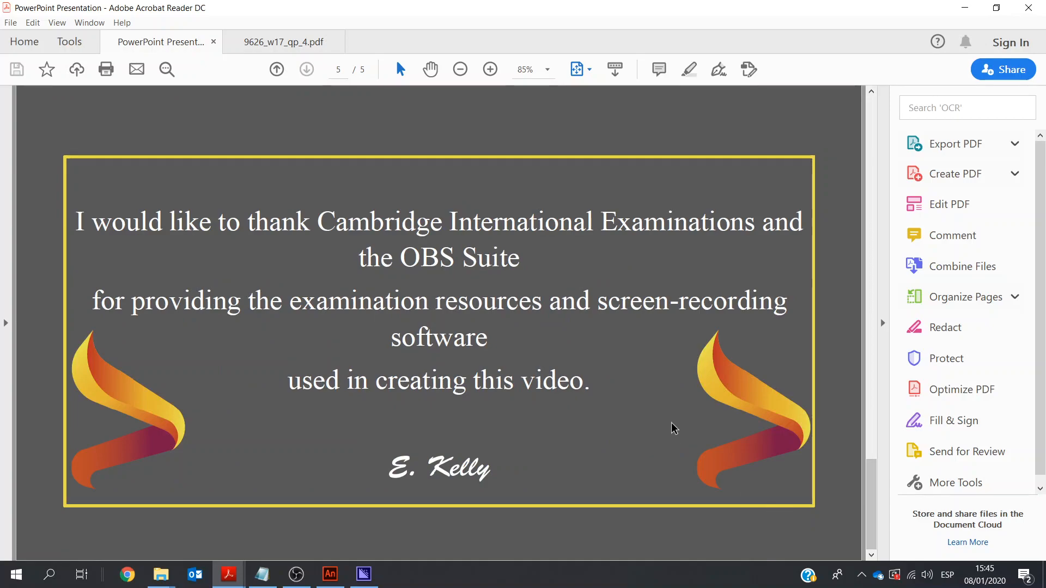